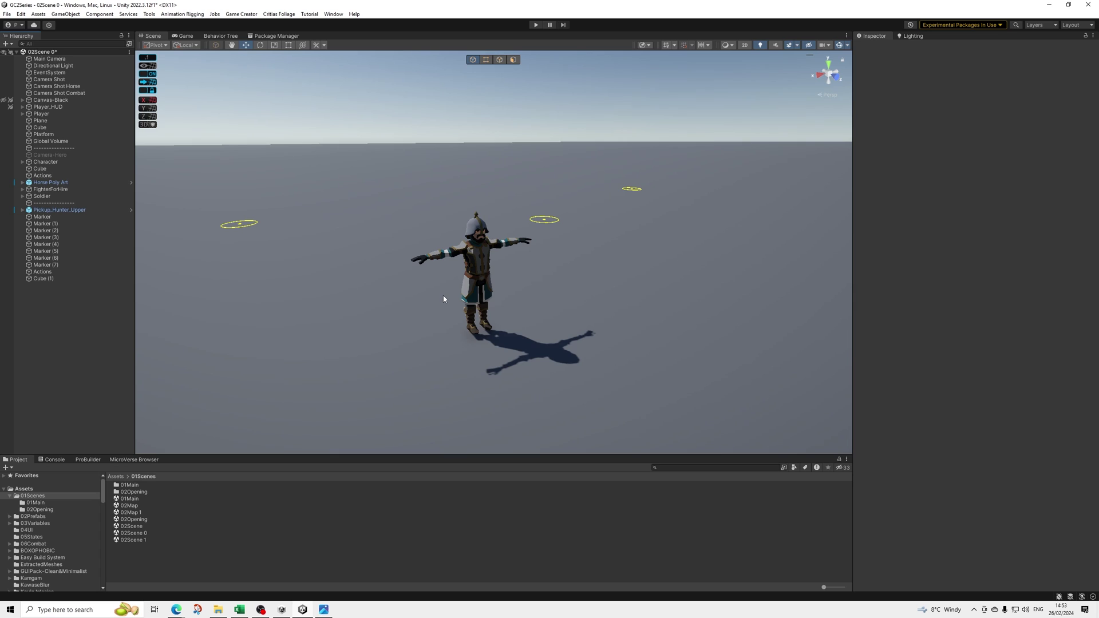
- Select the Soldier enemy and orbit the Scene view in close around it
{"action": "left_click", "coordinate": [51, 196]}
{"action": "scroll", "coordinate": [544, 262], "scroll_direction": "down", "scroll_amount": 6}
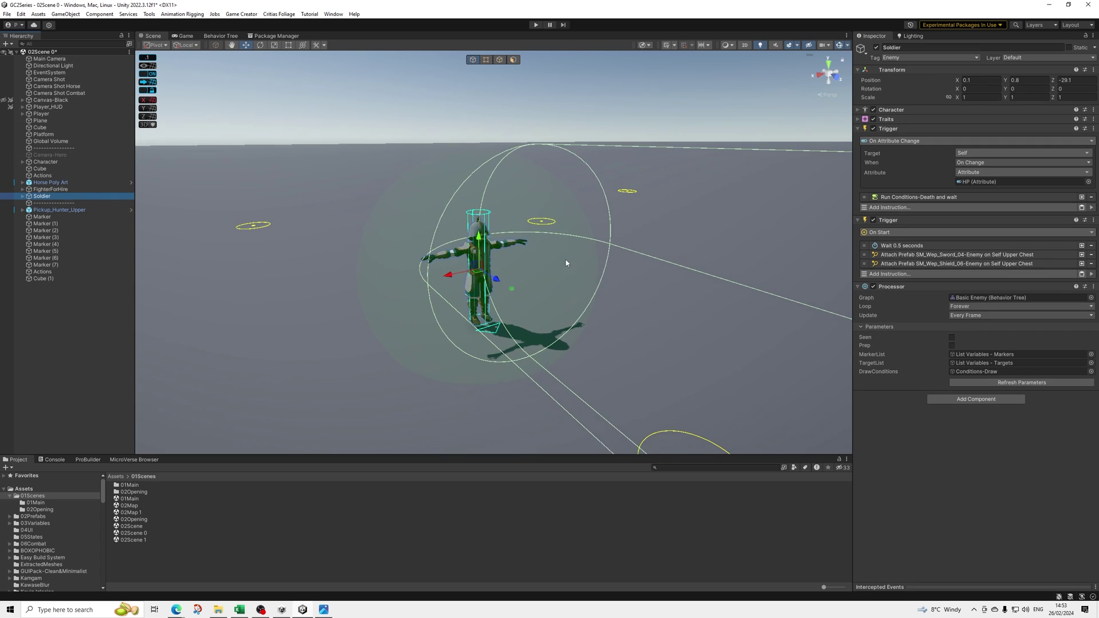
{"action": "middle_click_drag", "start_coordinate": [599, 279], "coordinate": [513, 266]}
{"action": "mouse_move", "coordinate": [513, 263]}
{"action": "right_mouse_down"}
{"action": "mouse_move", "coordinate": [470, 247]}
{"action": "mouse_move", "coordinate": [489, 277]}
{"action": "mouse_move", "coordinate": [504, 268]}
{"action": "mouse_move", "coordinate": [447, 252]}
{"action": "mouse_move", "coordinate": [435, 232]}
{"action": "right_mouse_up"}
{"action": "scroll", "coordinate": [435, 232], "scroll_direction": "up", "scroll_amount": 3}
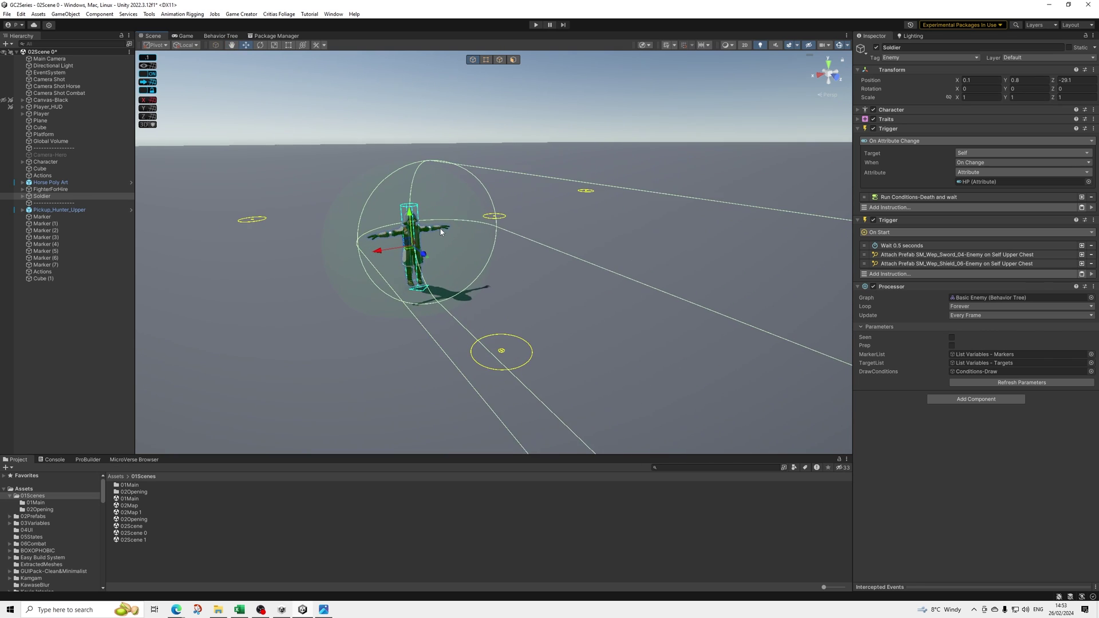
{"action": "middle_click_drag", "start_coordinate": [435, 232], "coordinate": [494, 250]}
{"action": "scroll", "coordinate": [455, 248], "scroll_direction": "up", "scroll_amount": 2}
{"action": "right_click_drag", "start_coordinate": [494, 250], "coordinate": [478, 272]}
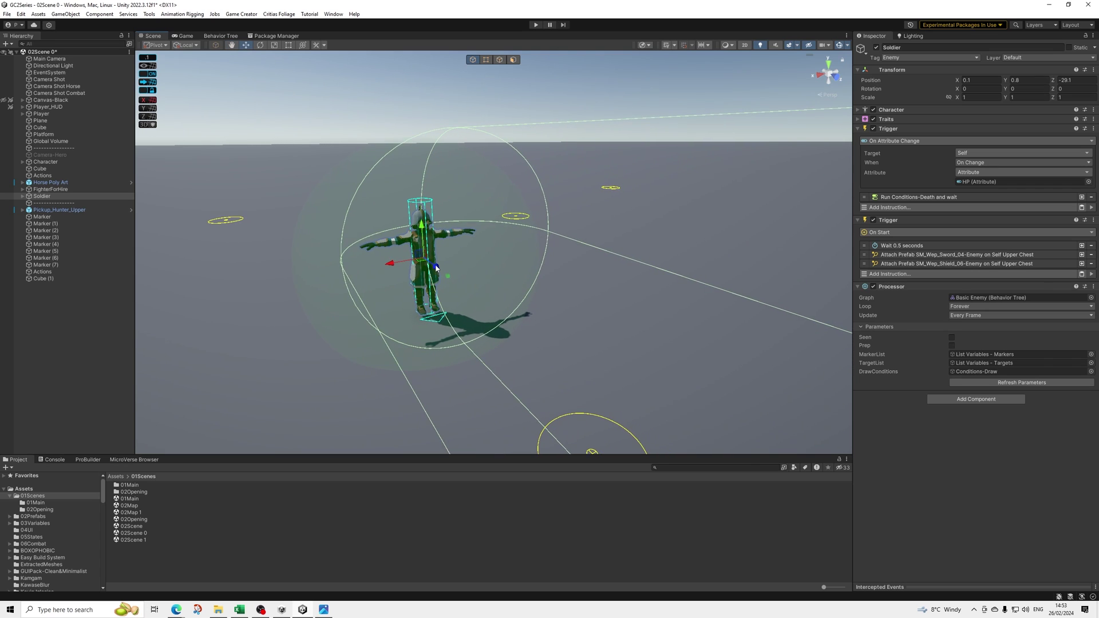
- Expand the Soldier in the Hierarchy to list its children, including Viewcone
{"action": "left_click", "coordinate": [22, 197]}
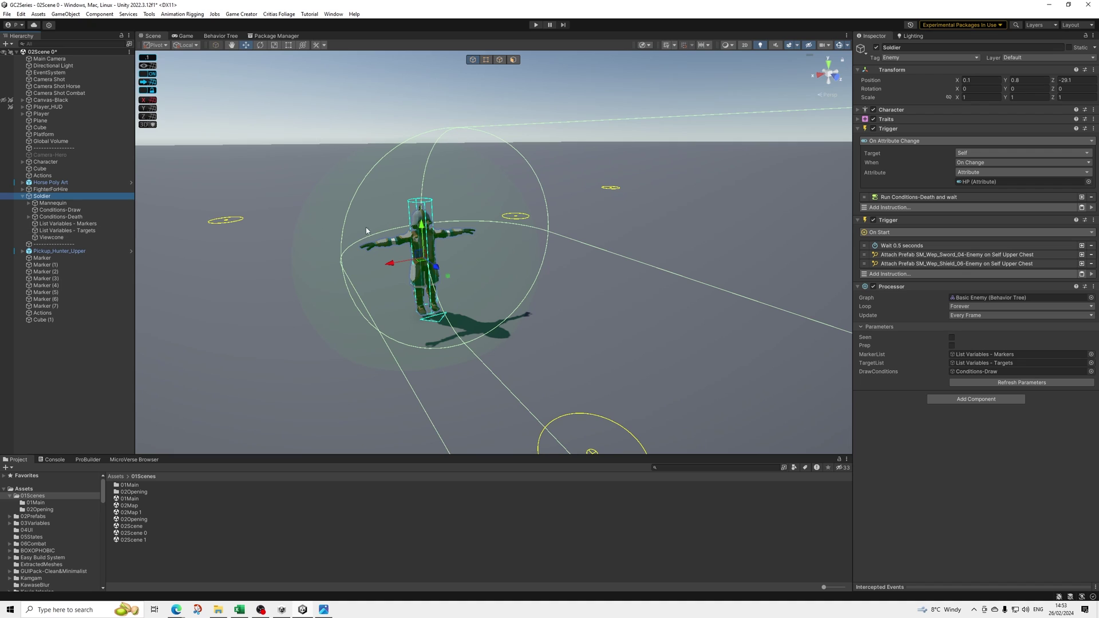
{"action": "scroll", "coordinate": [429, 231], "scroll_direction": "down", "scroll_amount": 3}
{"action": "scroll", "coordinate": [430, 232], "scroll_direction": "down", "scroll_amount": 3}
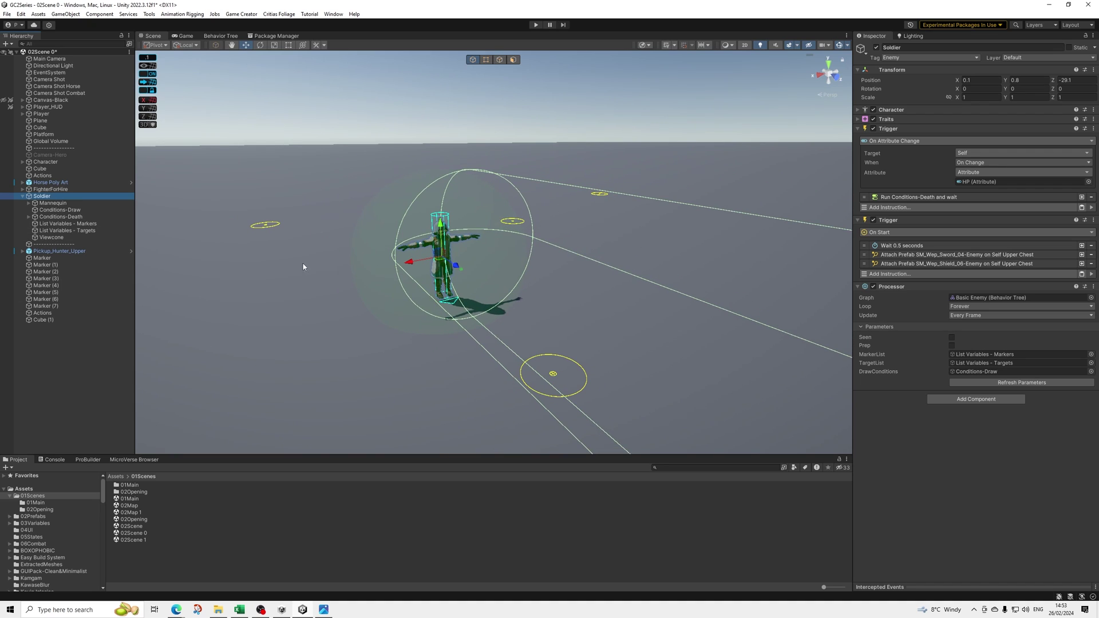
{"action": "scroll", "coordinate": [404, 269], "scroll_direction": "down", "scroll_amount": 1}
{"action": "scroll", "coordinate": [404, 269], "scroll_direction": "down", "scroll_amount": 1}
{"action": "scroll", "coordinate": [411, 294], "scroll_direction": "down", "scroll_amount": 2}
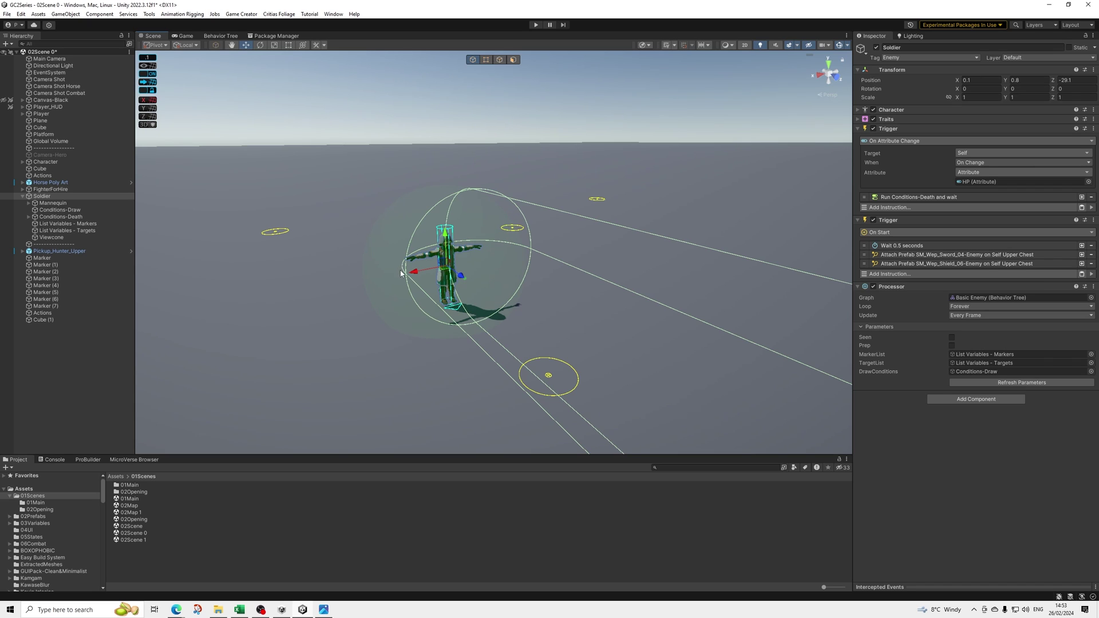
{"action": "middle_click_drag", "start_coordinate": [480, 267], "coordinate": [520, 259]}
{"action": "scroll", "coordinate": [504, 257], "scroll_direction": "up", "scroll_amount": 4}
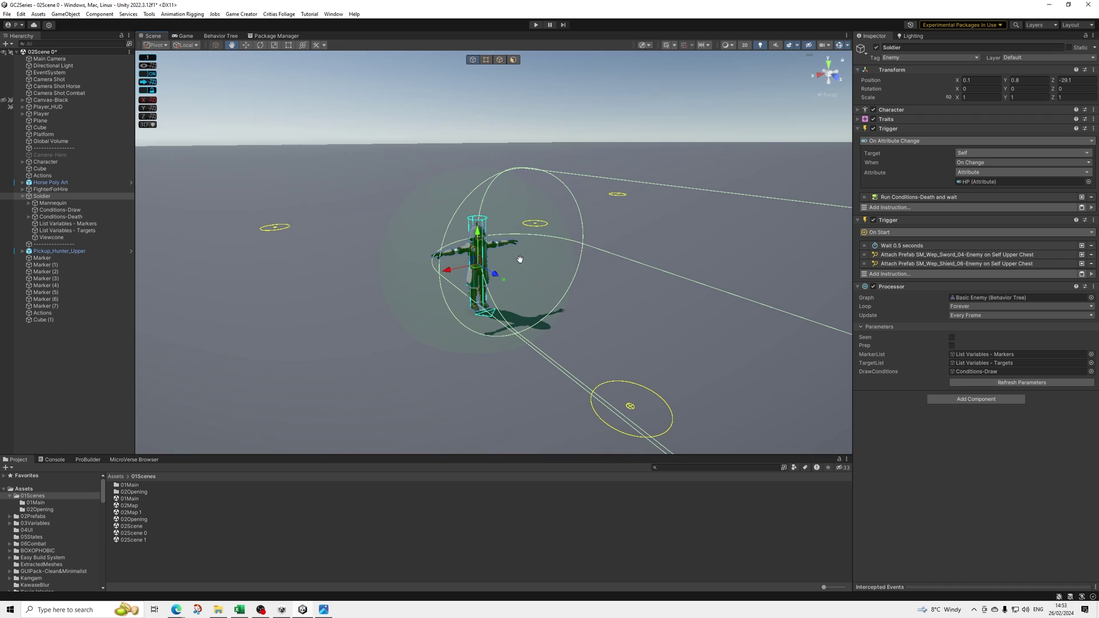
- Delete the Viewcone child and add a Perception component to the Soldier
{"action": "left_click", "coordinate": [61, 238]}
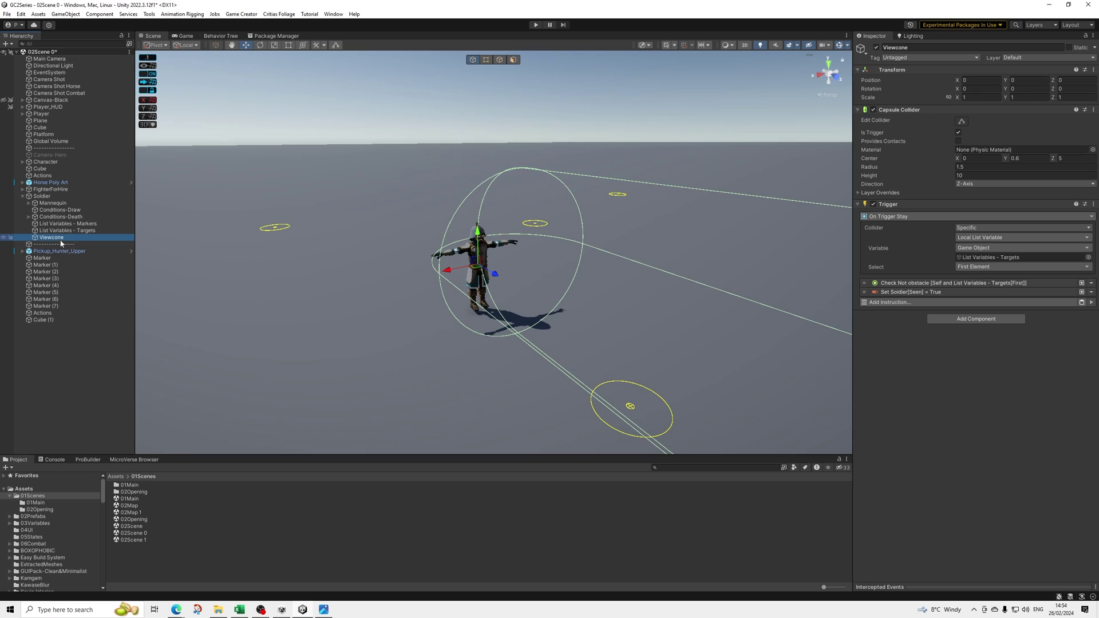
{"action": "key", "text": "Delete"}
{"action": "left_click", "coordinate": [42, 196]}
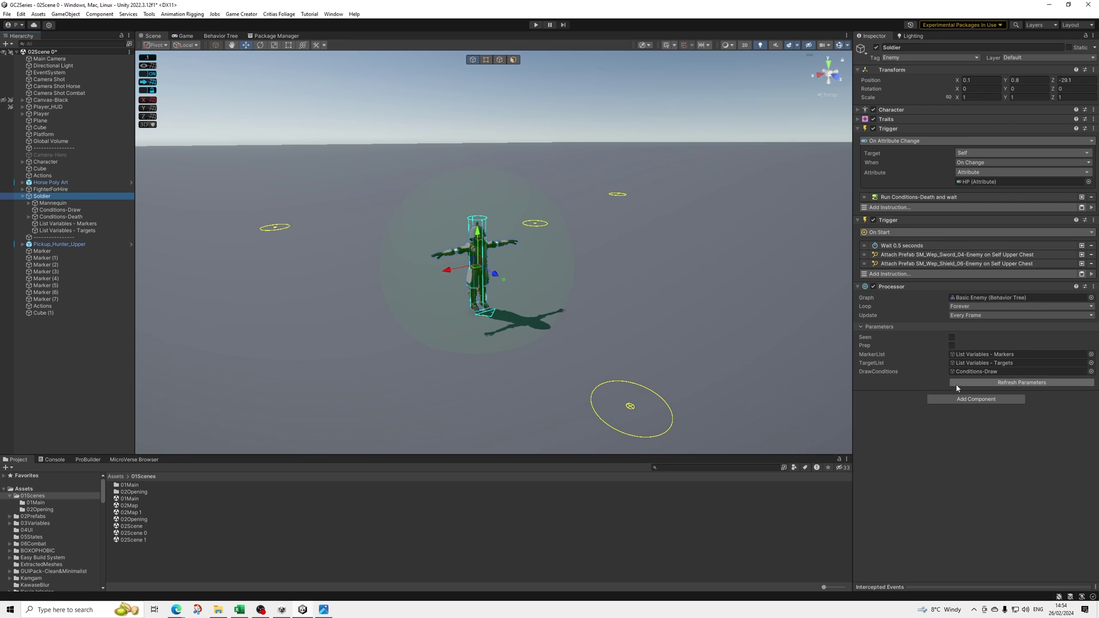
{"action": "left_click", "coordinate": [976, 399]}
{"action": "type", "text": "percep"}
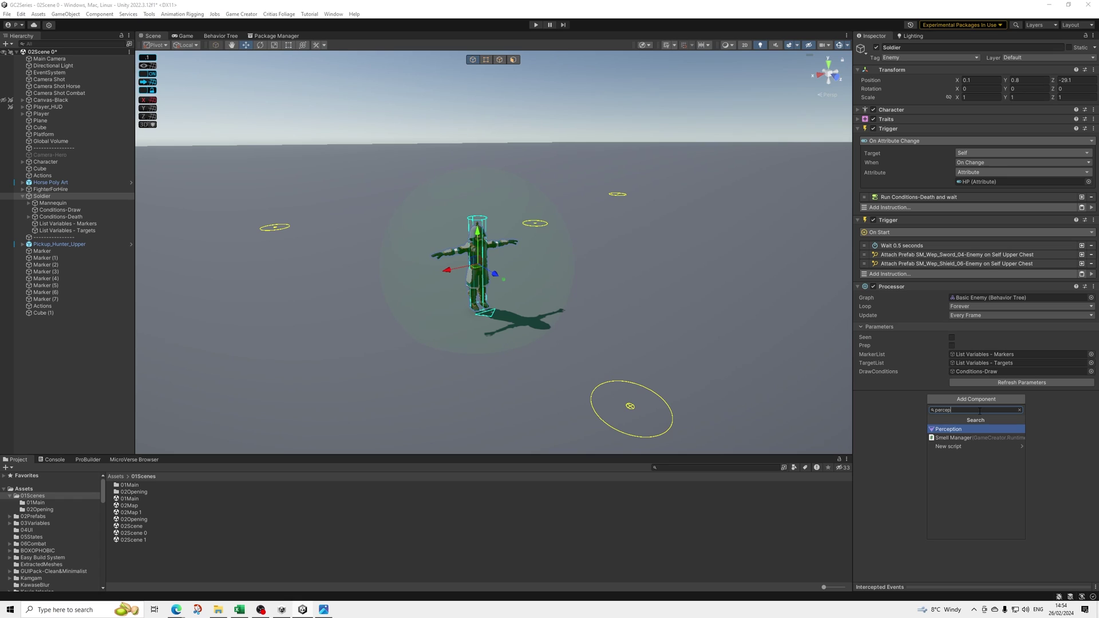
{"action": "key", "text": "Return"}
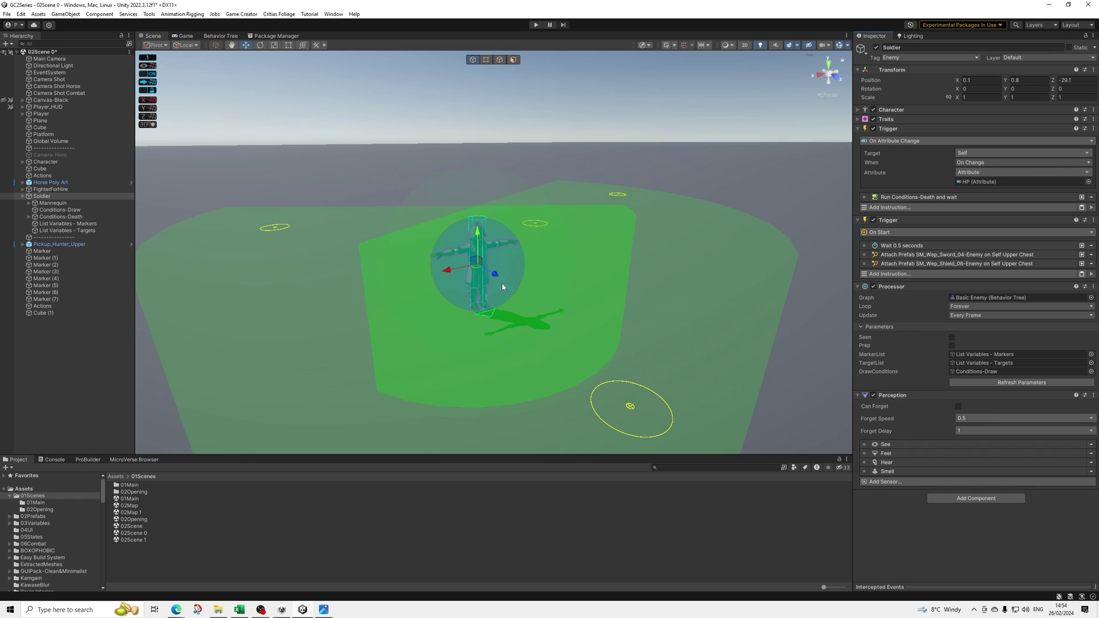
- Remove the Smell sensor and look over the Feel and Hear sensor settings
{"action": "scroll", "coordinate": [502, 286], "scroll_direction": "down", "scroll_amount": 4}
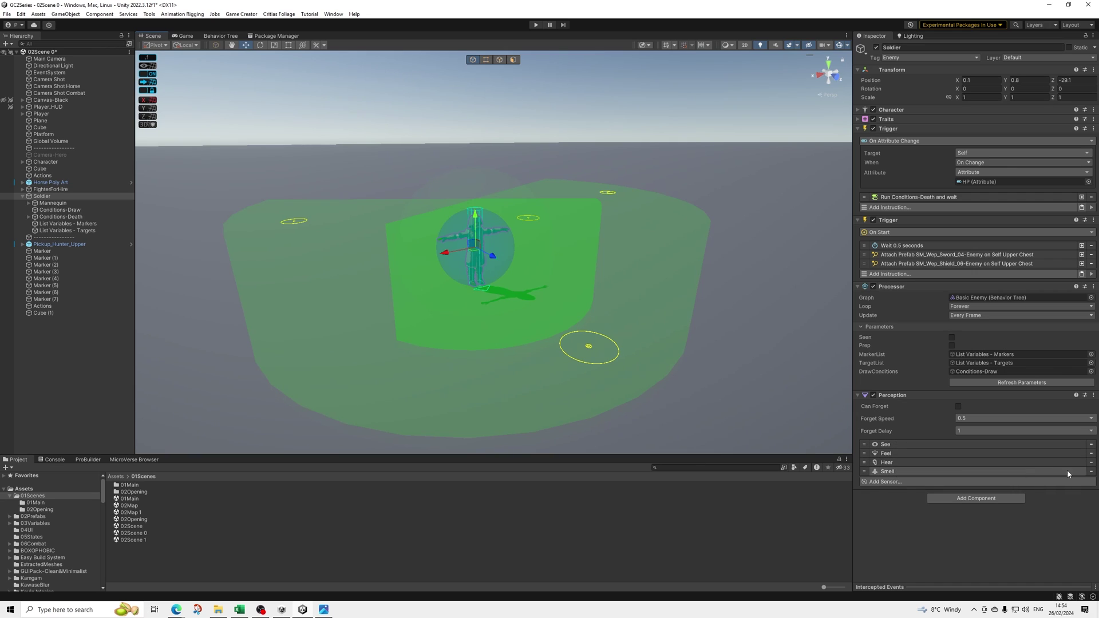
{"action": "left_click", "coordinate": [1091, 471]}
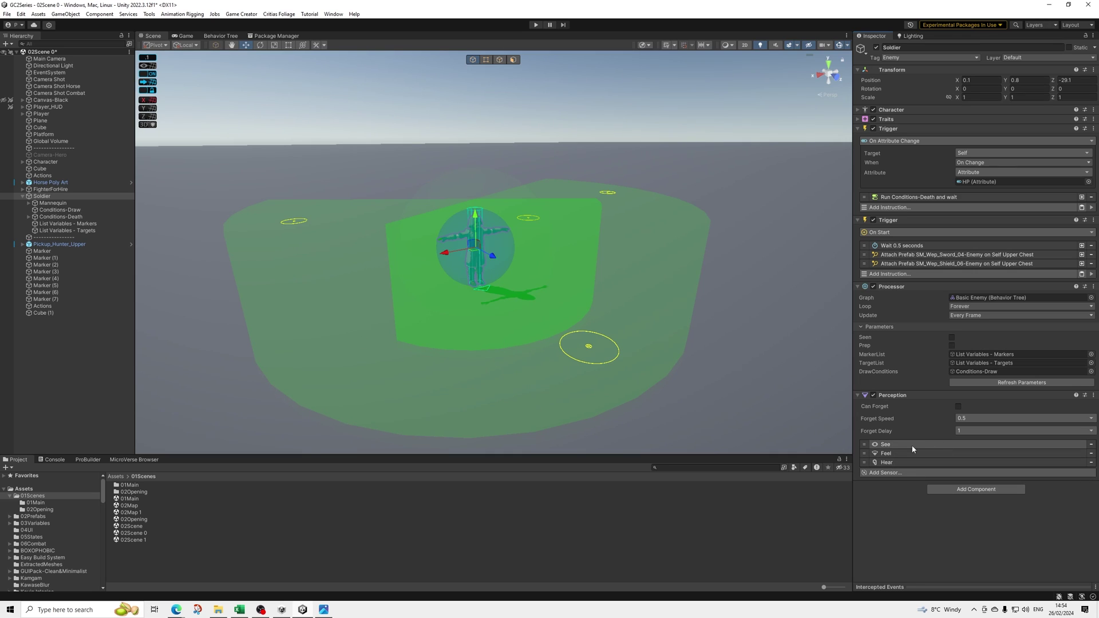
{"action": "left_click", "coordinate": [886, 453]}
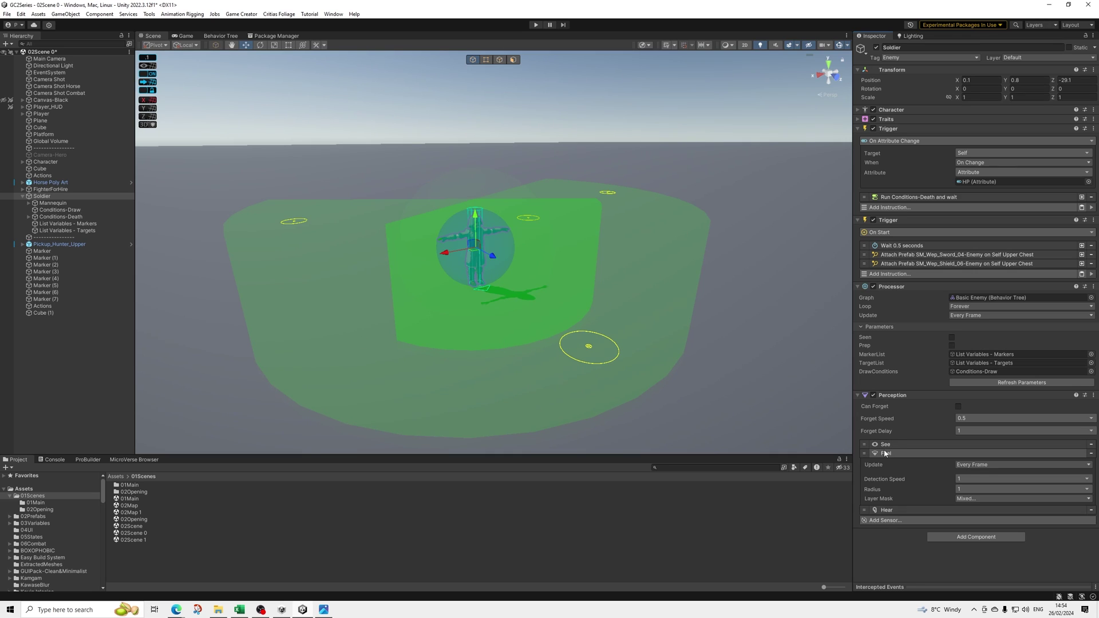
{"action": "left_click", "coordinate": [886, 452]}
{"action": "left_click", "coordinate": [890, 462]}
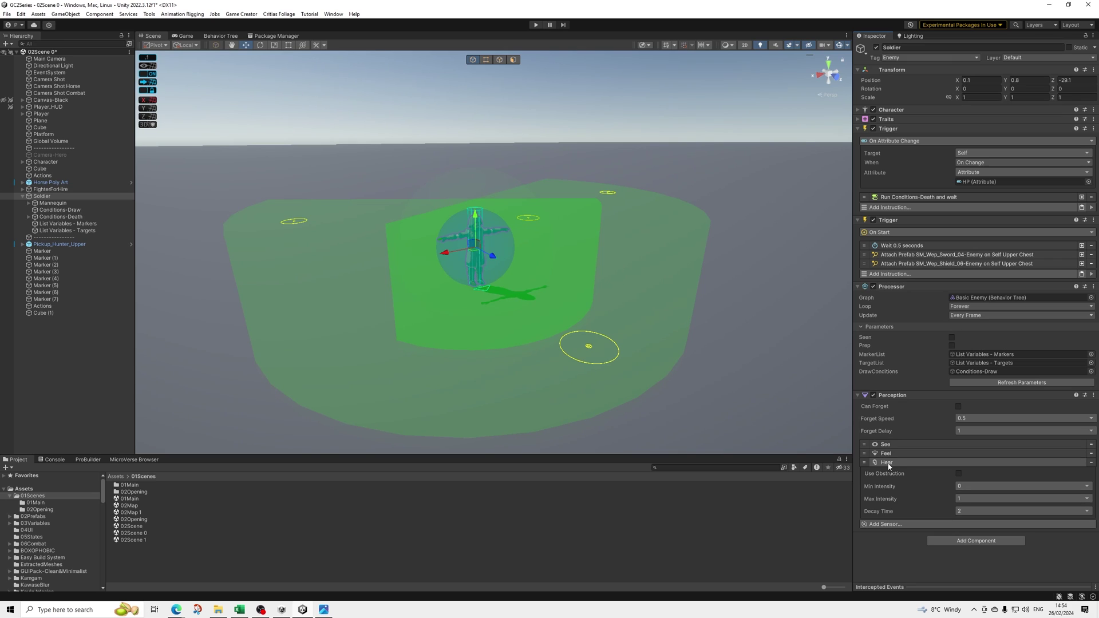
{"action": "left_click", "coordinate": [889, 464]}
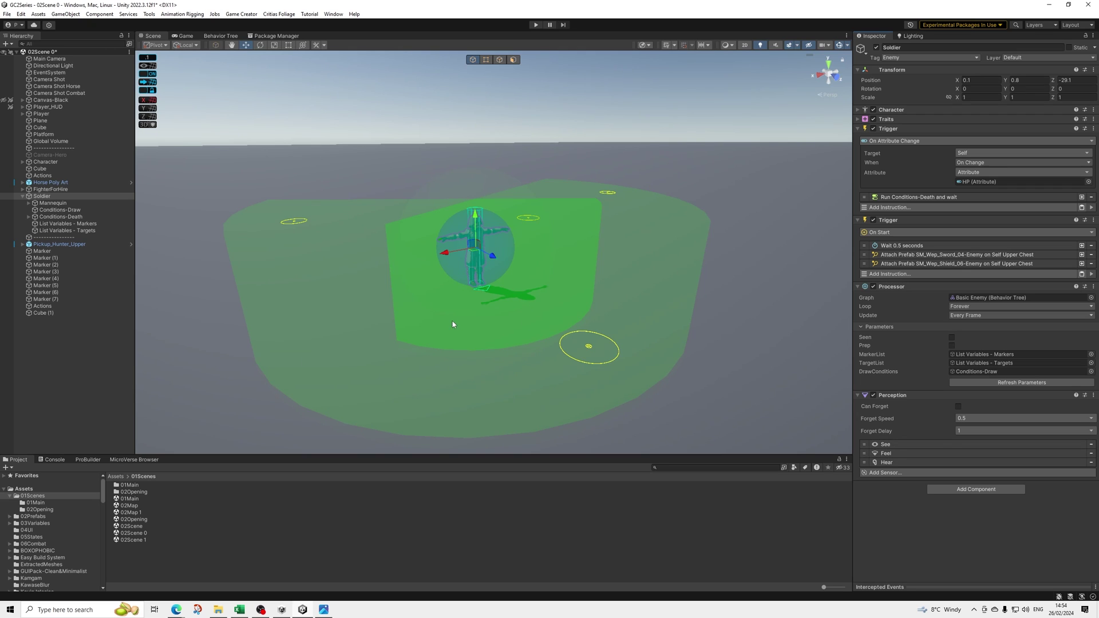
{"action": "scroll", "coordinate": [452, 324], "scroll_direction": "up", "scroll_amount": 5}
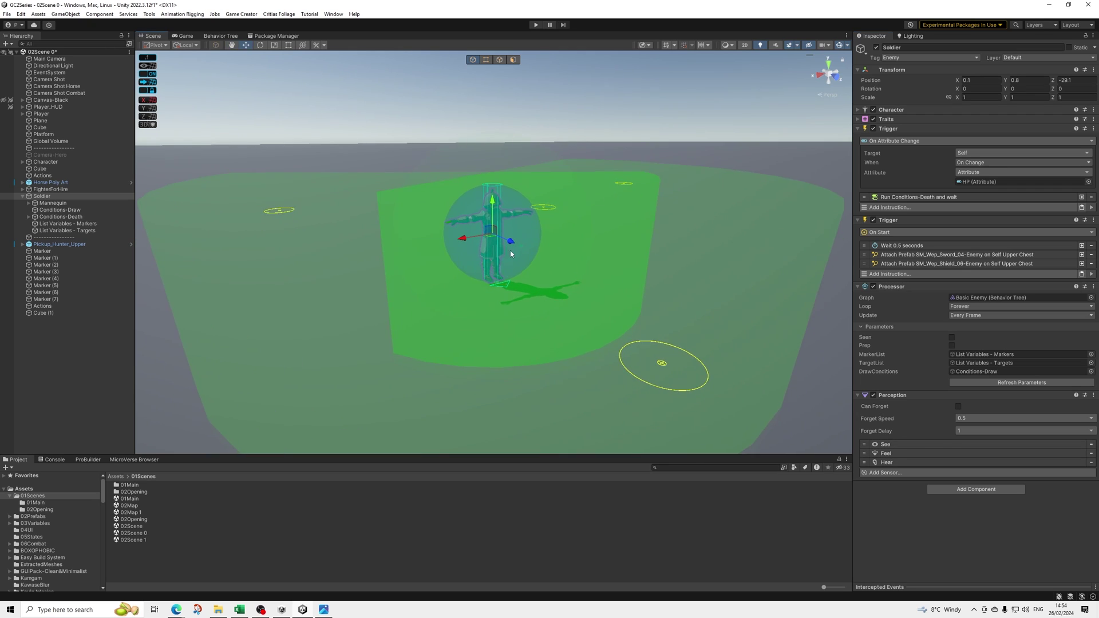
{"action": "scroll", "coordinate": [511, 254], "scroll_direction": "up", "scroll_amount": 2}
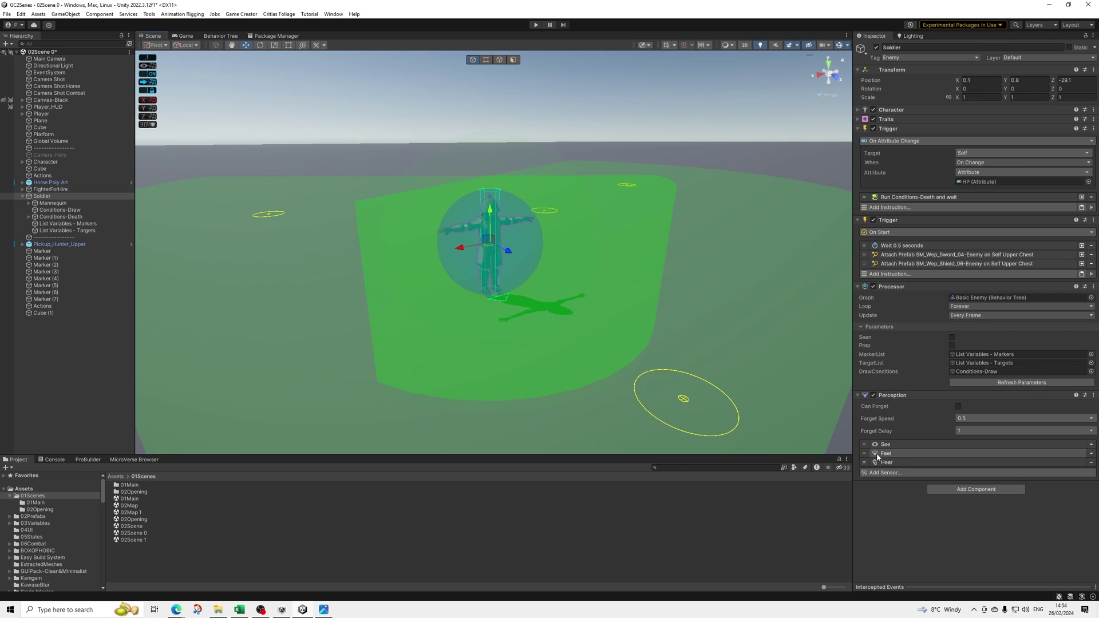
- Review the See and Feel sensor settings, then remove the Hear sensor
{"action": "left_click", "coordinate": [899, 445]}
{"action": "left_click", "coordinate": [899, 444]}
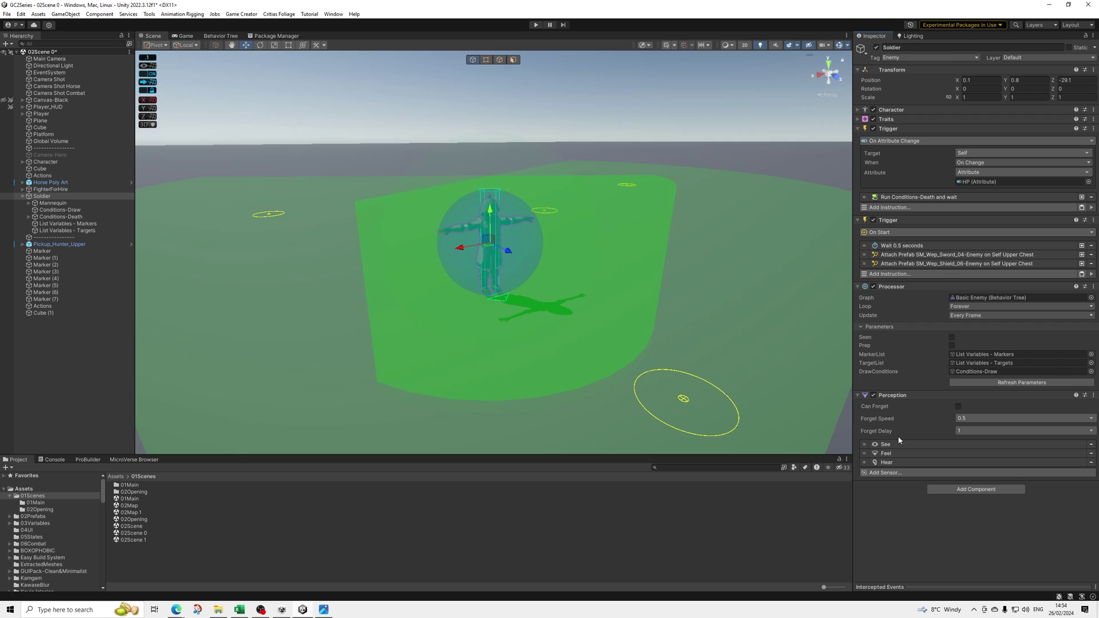
{"action": "left_click", "coordinate": [896, 444]}
{"action": "left_click", "coordinate": [898, 444]}
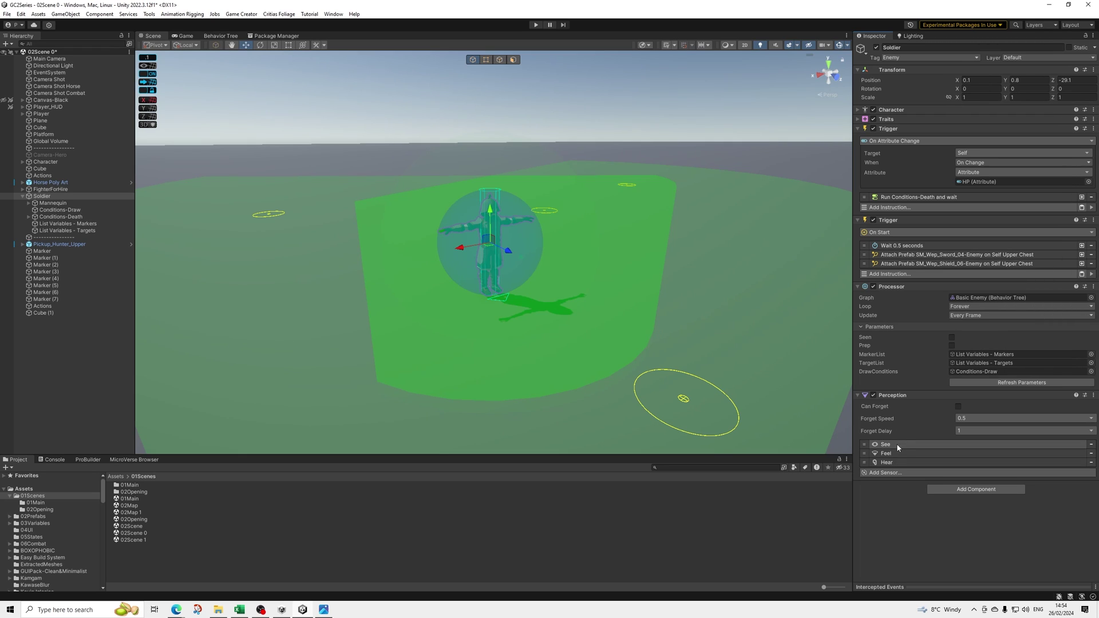
{"action": "left_click", "coordinate": [893, 454]}
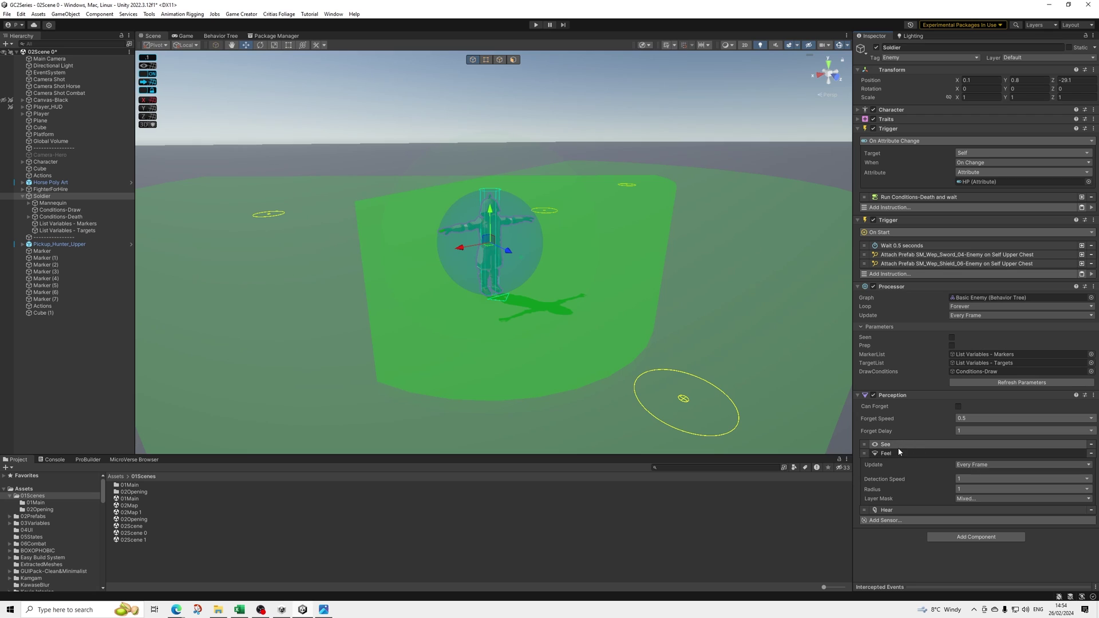
{"action": "left_click", "coordinate": [894, 453]}
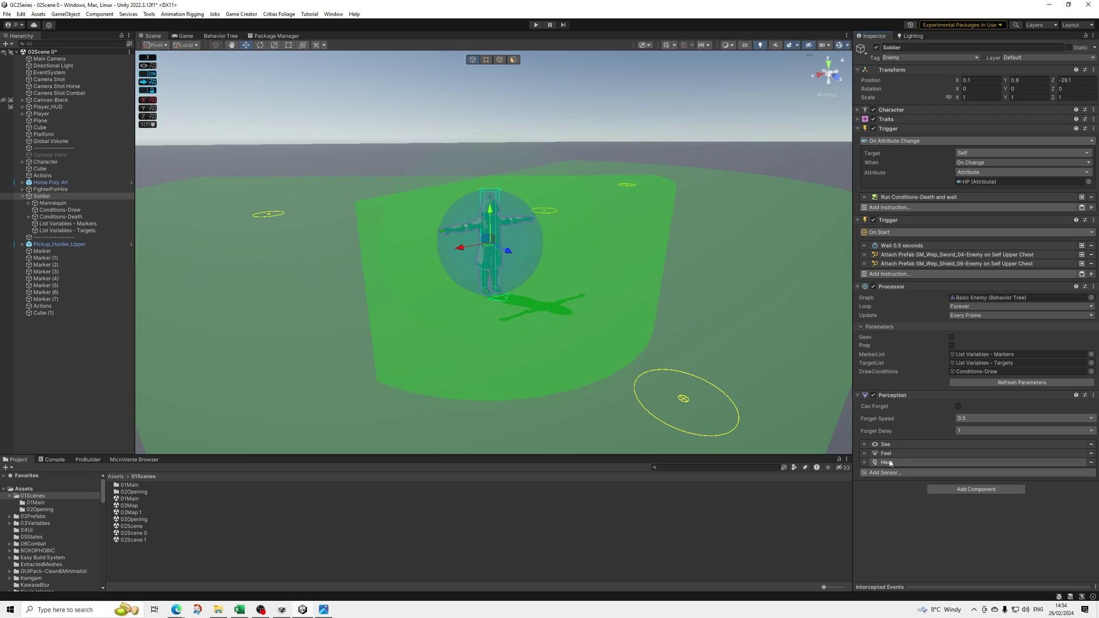
{"action": "left_click", "coordinate": [1091, 462]}
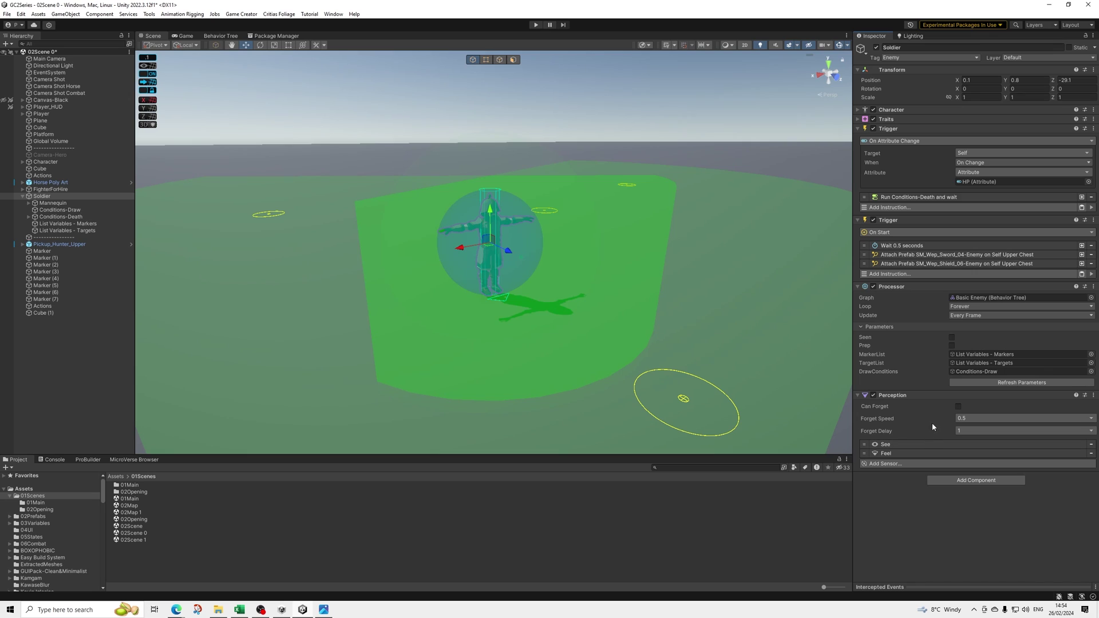
- Enable Can Forget and set Forget Speed to a constant decimal of 0.25
{"action": "left_click", "coordinate": [958, 406]}
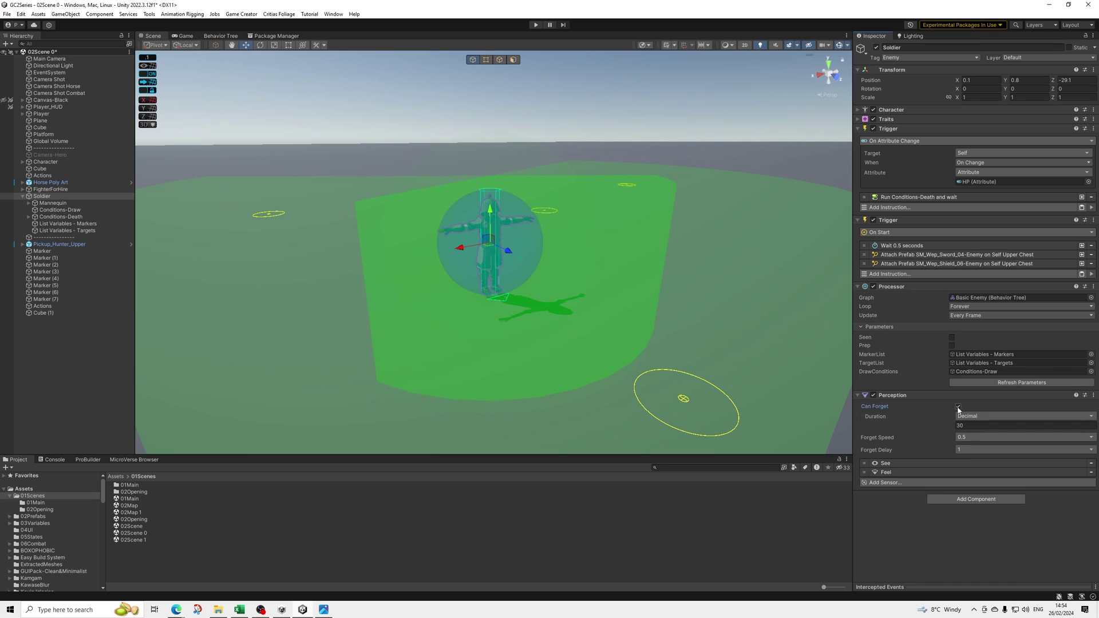
{"action": "left_click", "coordinate": [936, 423]}
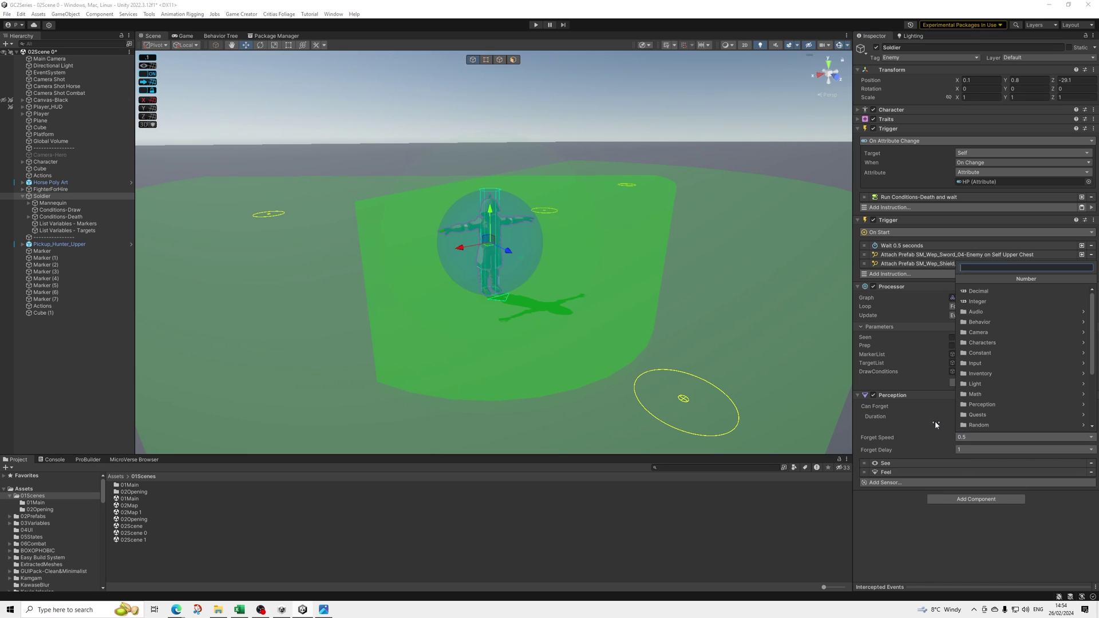
{"action": "type", "text": "0.25"}
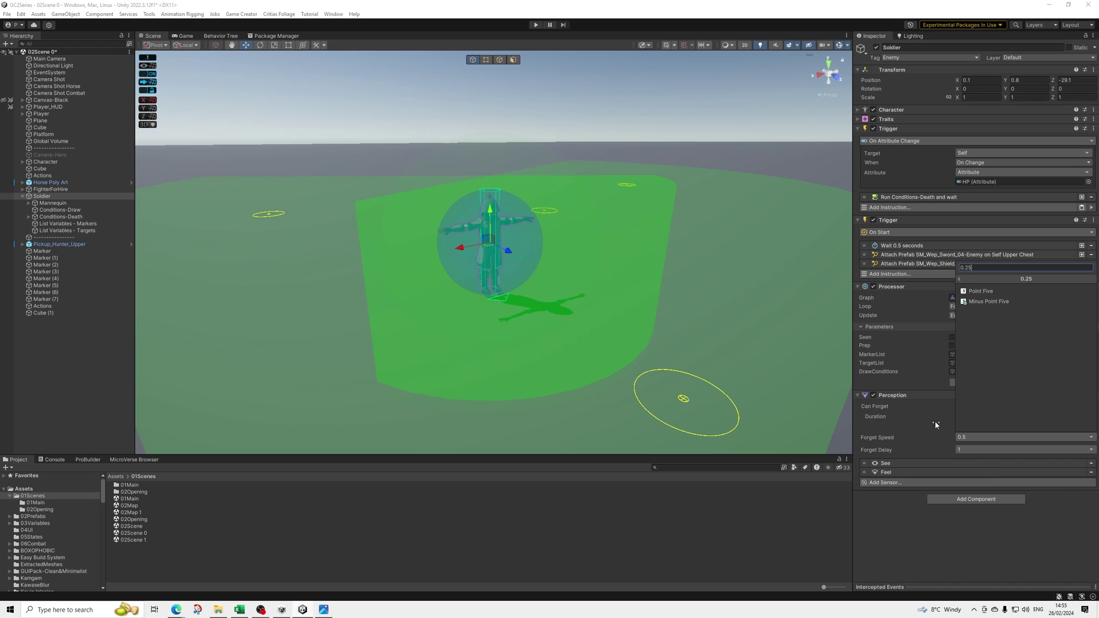
{"action": "key", "text": "BackSpace"}
{"action": "key", "text": "BackSpace"}
{"action": "key", "text": "BackSpace"}
{"action": "key", "text": "BackSpace"}
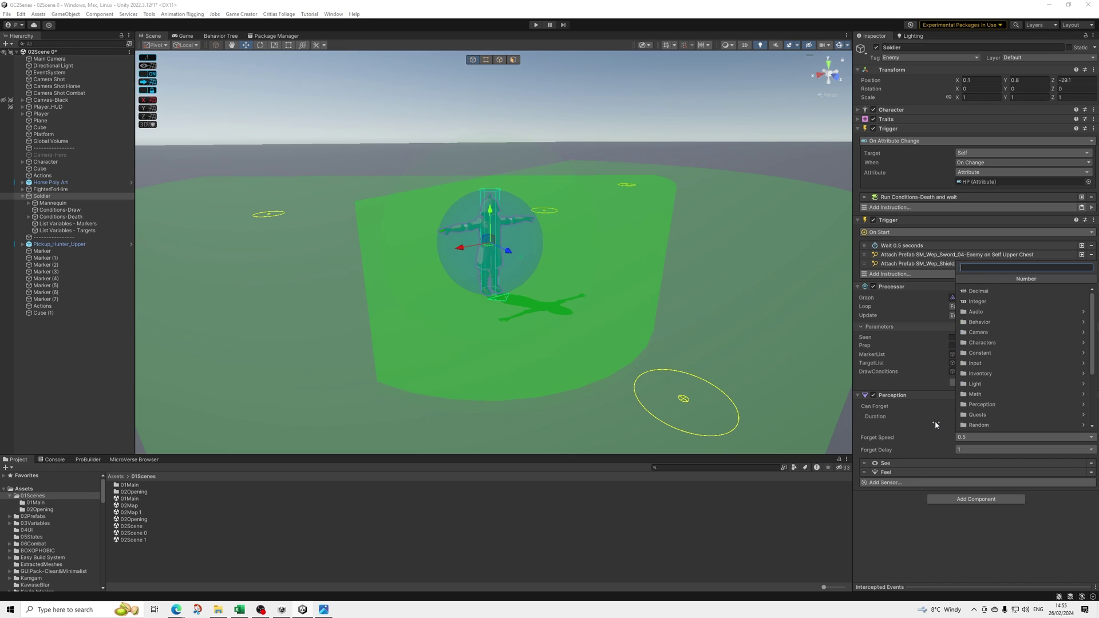
{"action": "left_click", "coordinate": [978, 291]}
{"action": "left_click", "coordinate": [995, 447]}
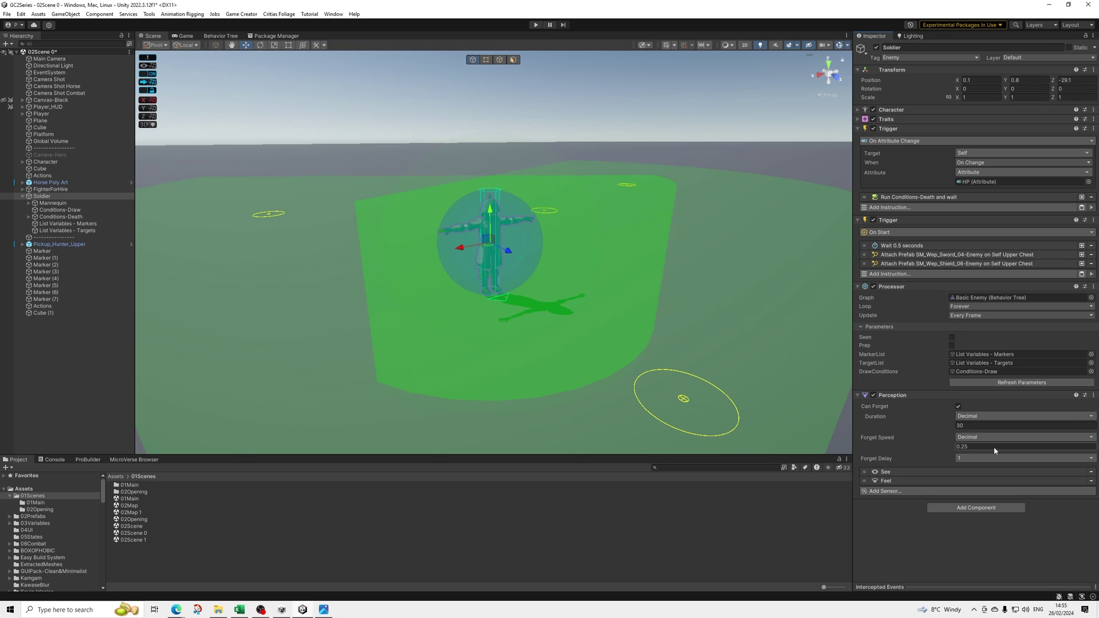
- Set Duration to 15 and Forget Delay to a plain decimal value of 3
{"action": "left_click", "coordinate": [974, 424]}
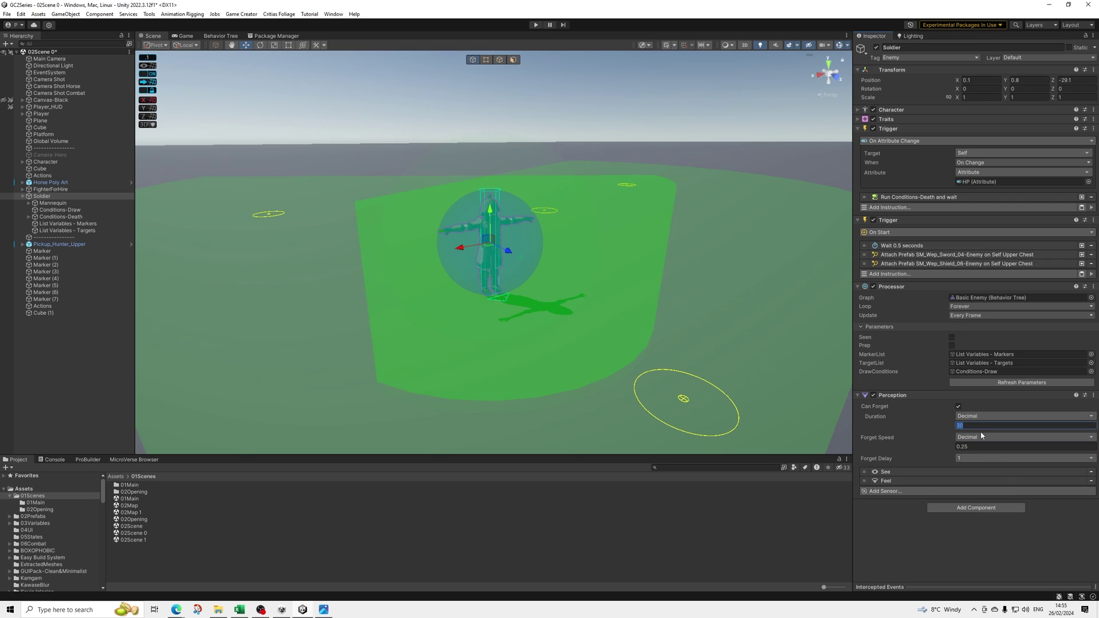
{"action": "type", "text": "15"}
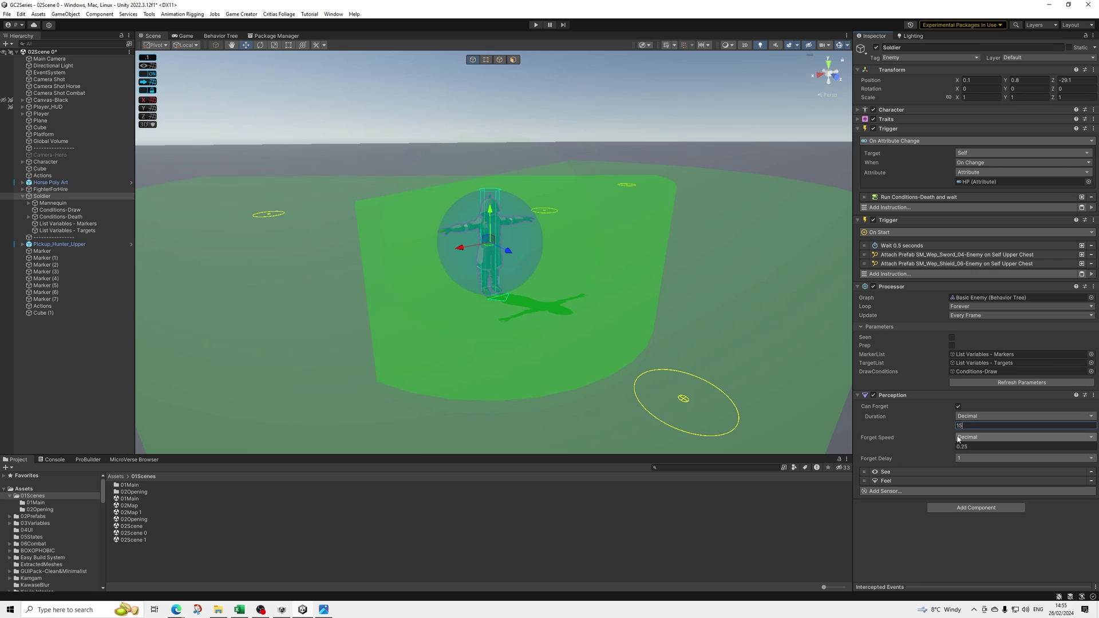
{"action": "left_click", "coordinate": [970, 458]}
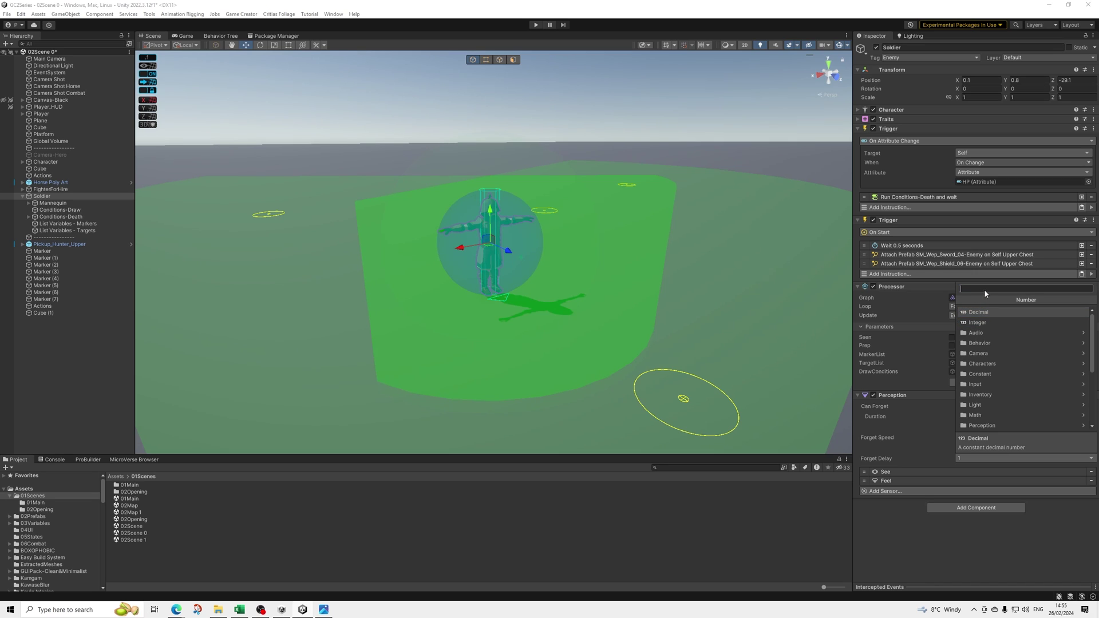
{"action": "left_click", "coordinate": [1024, 313]}
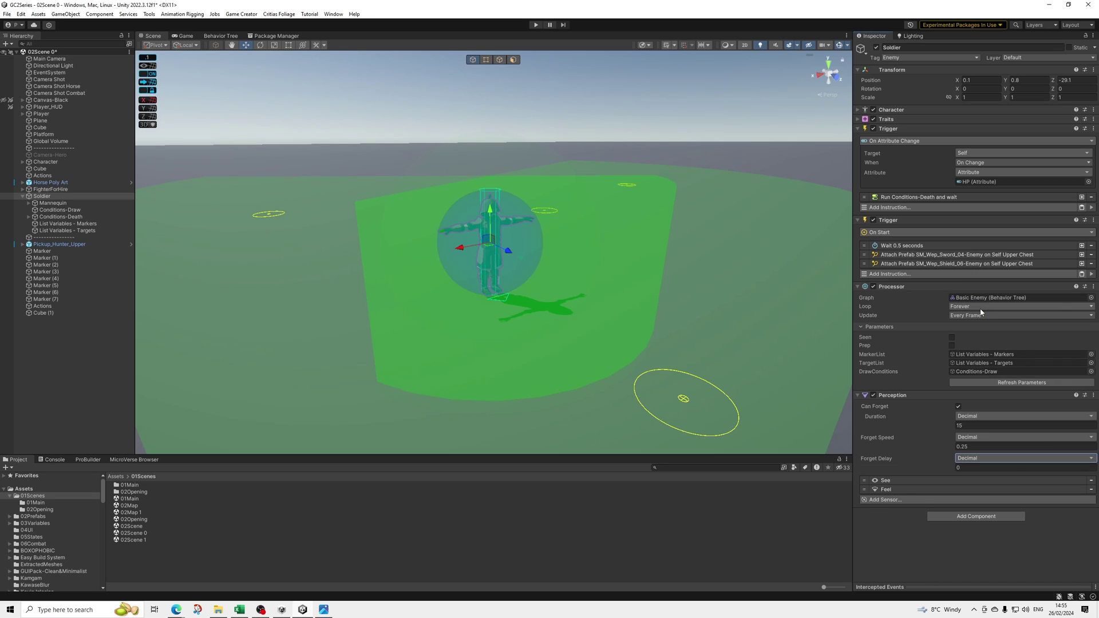
{"action": "left_click", "coordinate": [979, 467]}
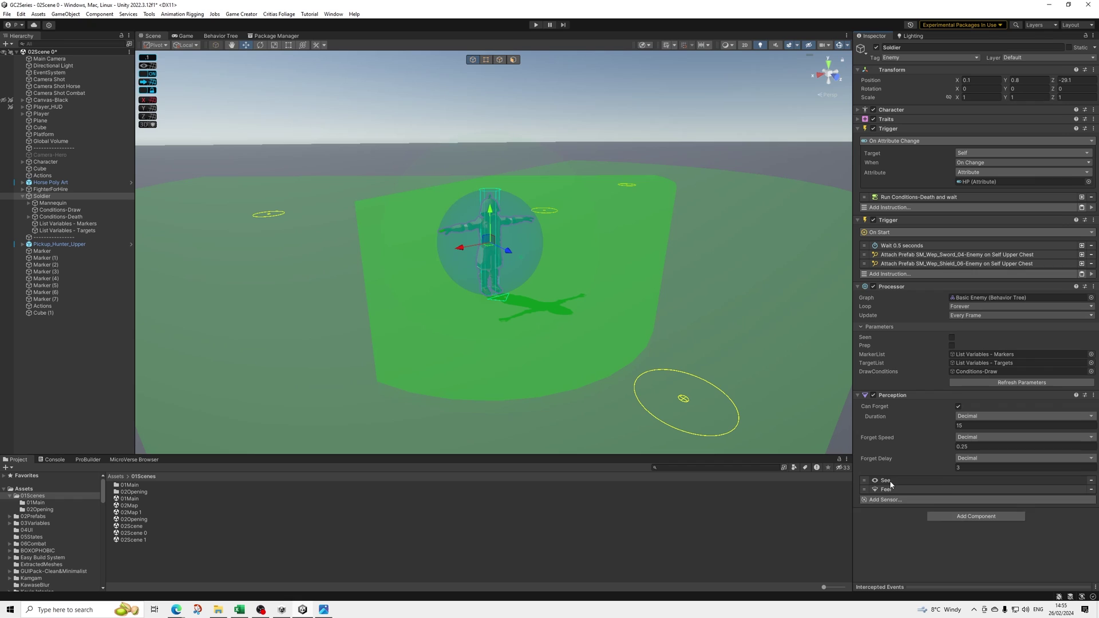
{"action": "left_click", "coordinate": [908, 480]}
{"action": "scroll", "coordinate": [908, 475], "scroll_direction": "down", "scroll_amount": 2}
- Expand the See sensor's Primary and Peripheral vision settings
{"action": "scroll", "coordinate": [909, 478], "scroll_direction": "down", "scroll_amount": 2}
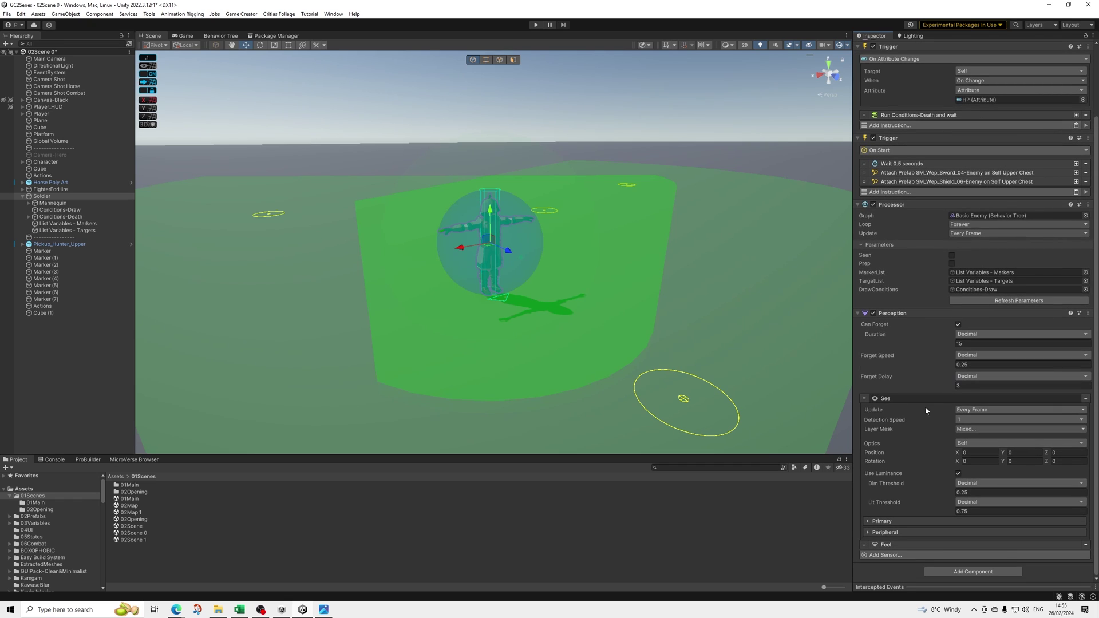
{"action": "scroll", "coordinate": [573, 301], "scroll_direction": "down", "scroll_amount": 4}
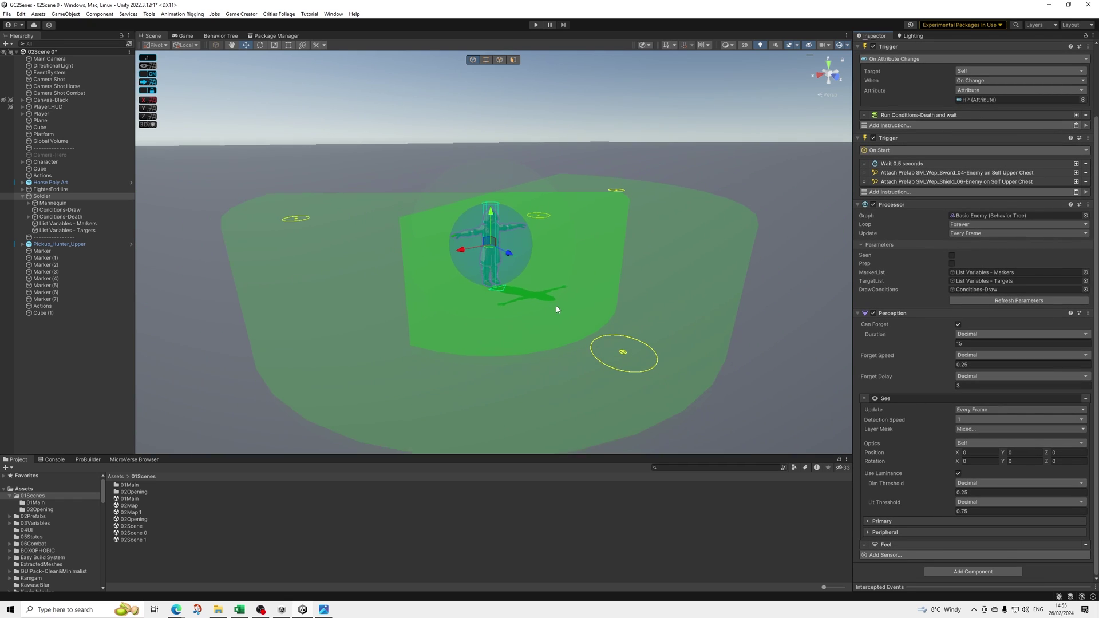
{"action": "scroll", "coordinate": [557, 309], "scroll_direction": "down", "scroll_amount": 2}
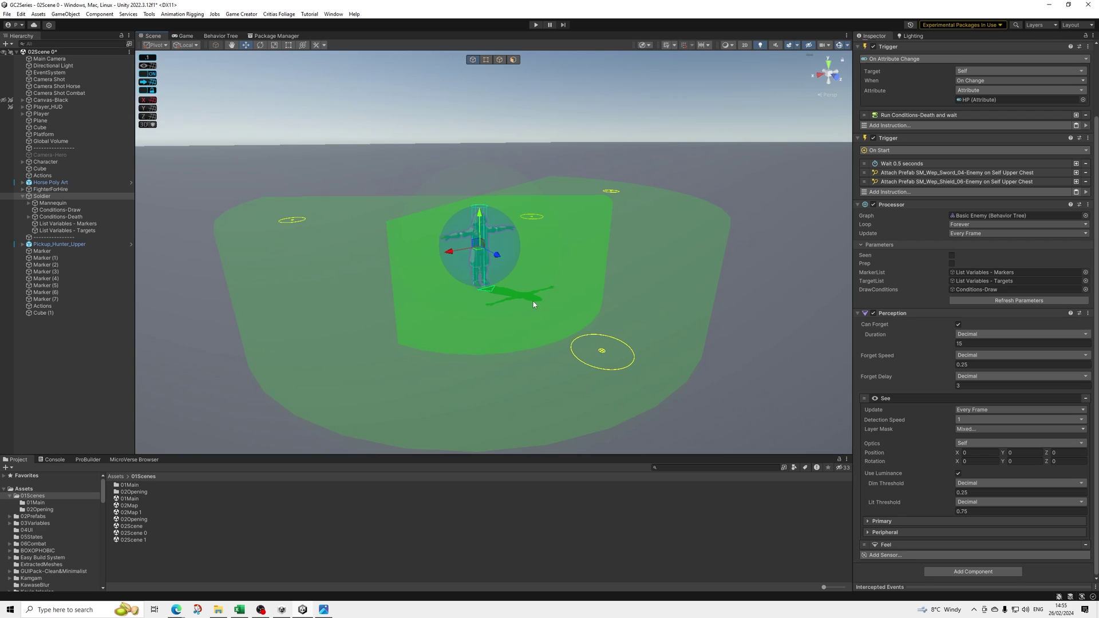
{"action": "scroll", "coordinate": [551, 289], "scroll_direction": "up", "scroll_amount": 1}
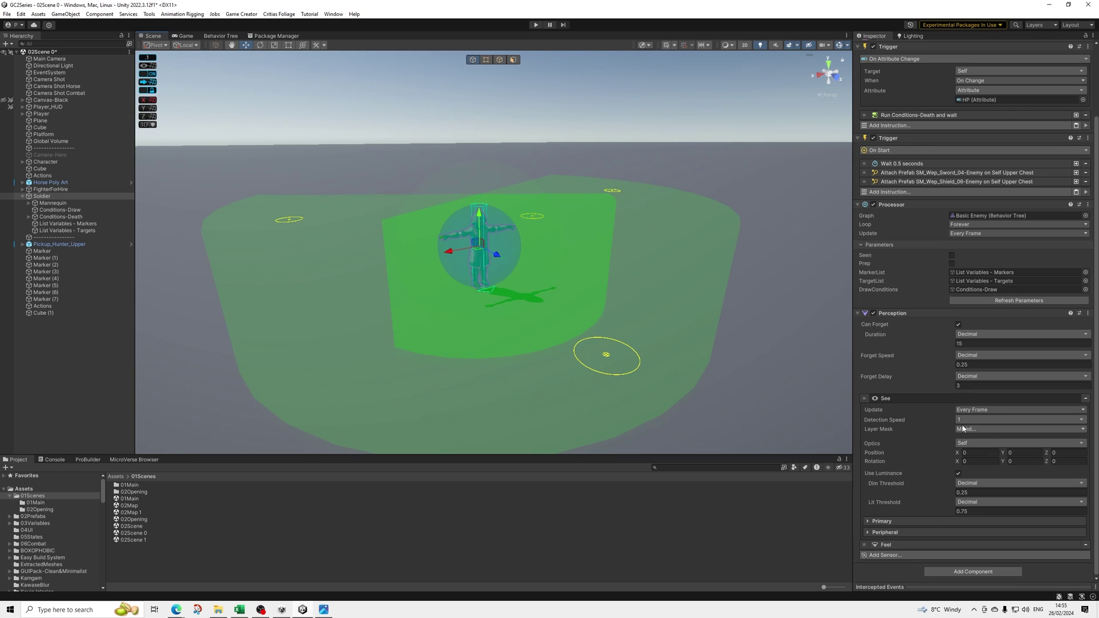
{"action": "left_click", "coordinate": [919, 521]}
{"action": "scroll", "coordinate": [916, 527], "scroll_direction": "down", "scroll_amount": 3}
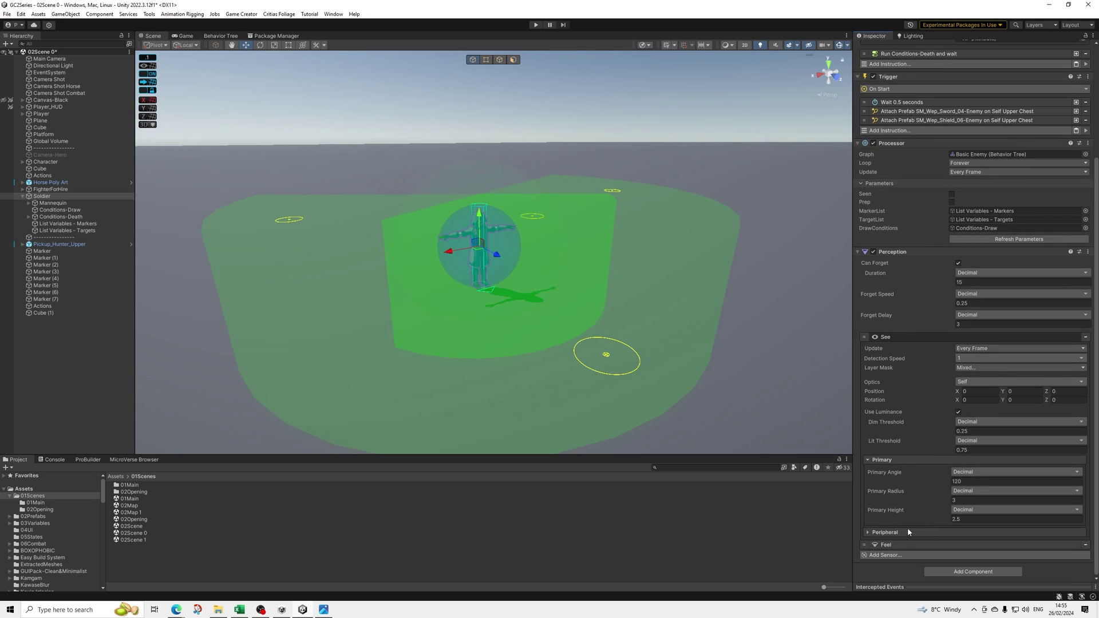
{"action": "left_click", "coordinate": [908, 533]}
{"action": "scroll", "coordinate": [912, 521], "scroll_direction": "down", "scroll_amount": 3}
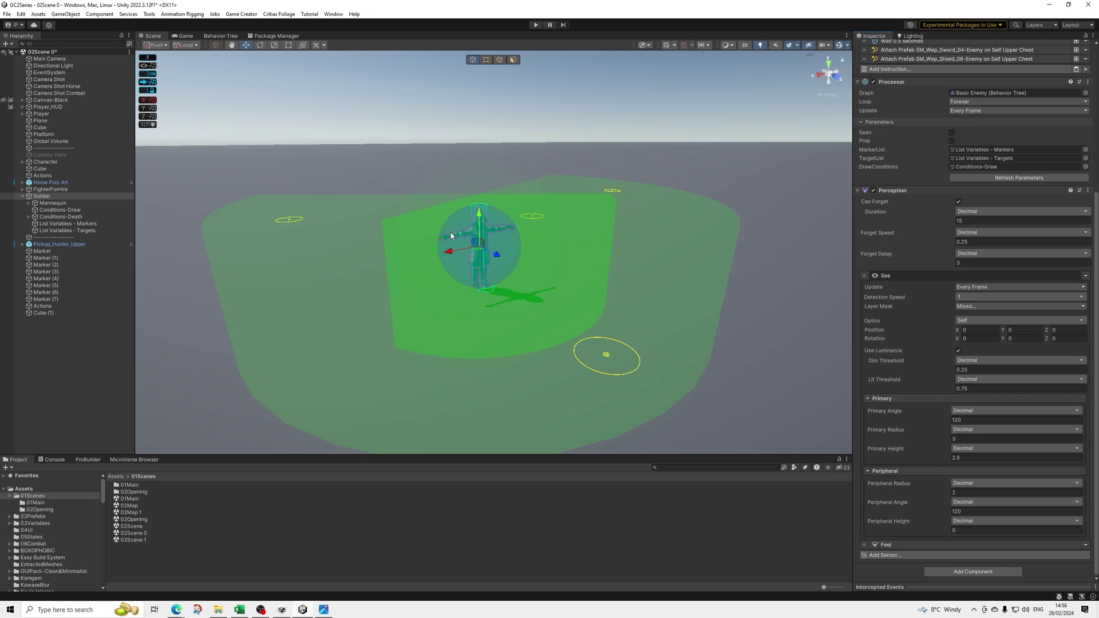
- Set Peripheral Radius to 3, then settle on 2.5, checking the vision area
{"action": "middle_click_drag", "start_coordinate": [444, 264], "coordinate": [489, 327]}
{"action": "scroll", "coordinate": [502, 317], "scroll_direction": "down", "scroll_amount": 1}
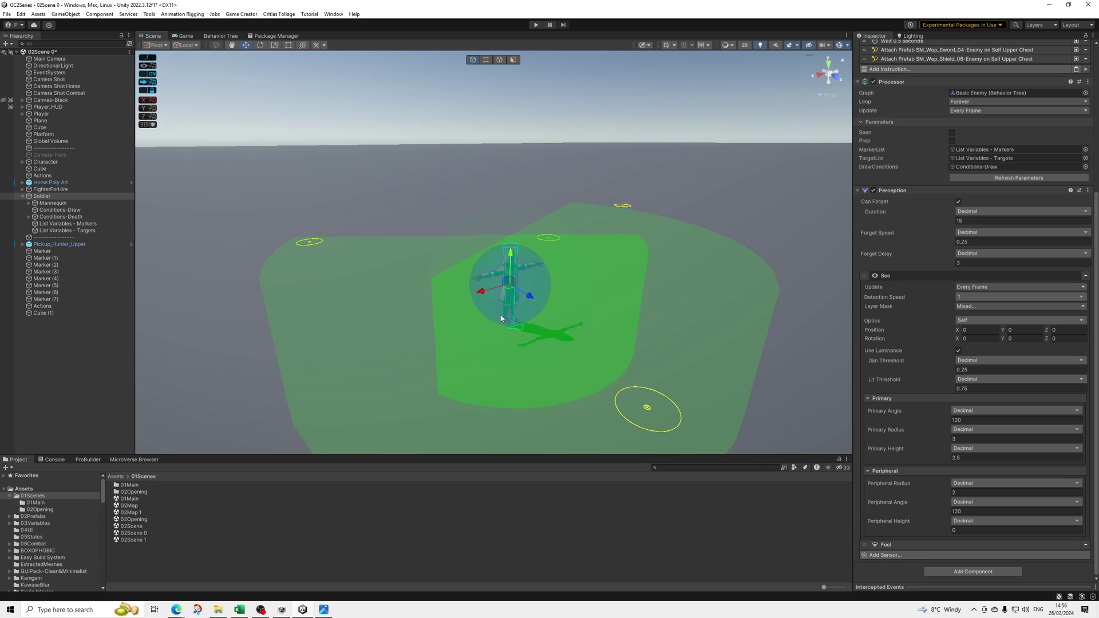
{"action": "middle_click_drag", "start_coordinate": [512, 326], "coordinate": [505, 281]}
{"action": "scroll", "coordinate": [505, 281], "scroll_direction": "down", "scroll_amount": 2}
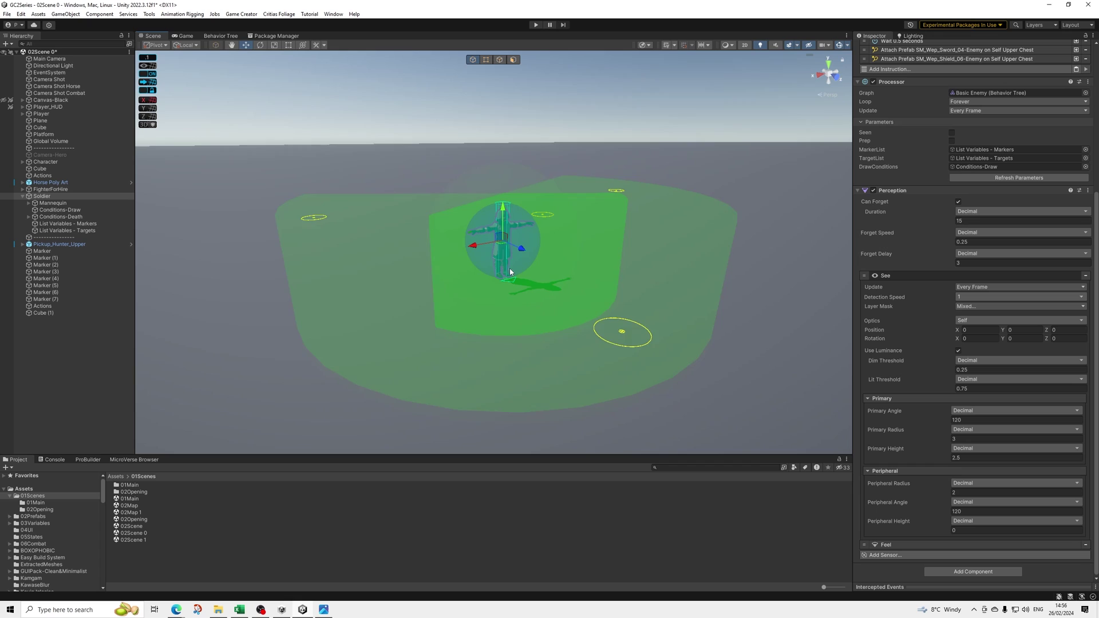
{"action": "scroll", "coordinate": [503, 279], "scroll_direction": "up", "scroll_amount": 1}
{"action": "left_click", "coordinate": [988, 492]}
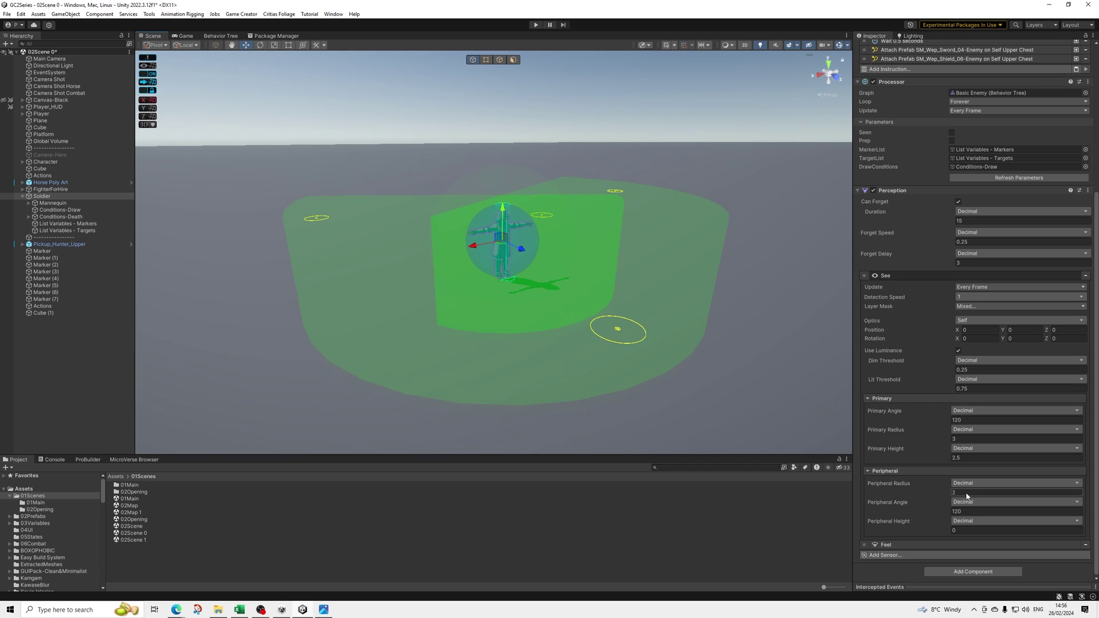
{"action": "type", "text": "3"}
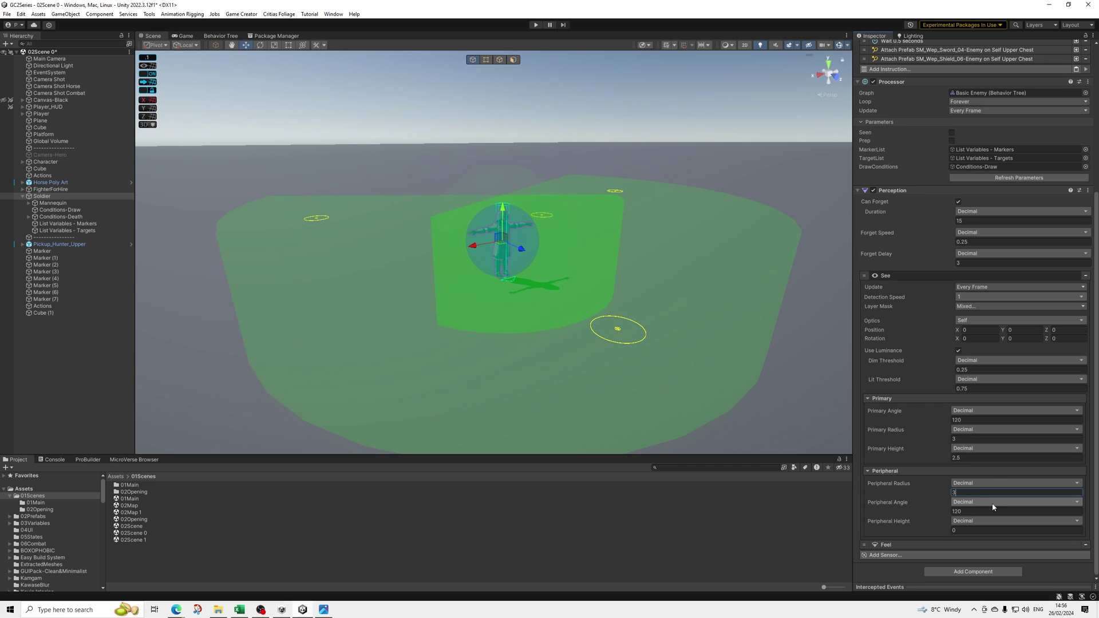
{"action": "key", "text": "Return"}
{"action": "middle_click_drag", "start_coordinate": [360, 270], "coordinate": [427, 295]}
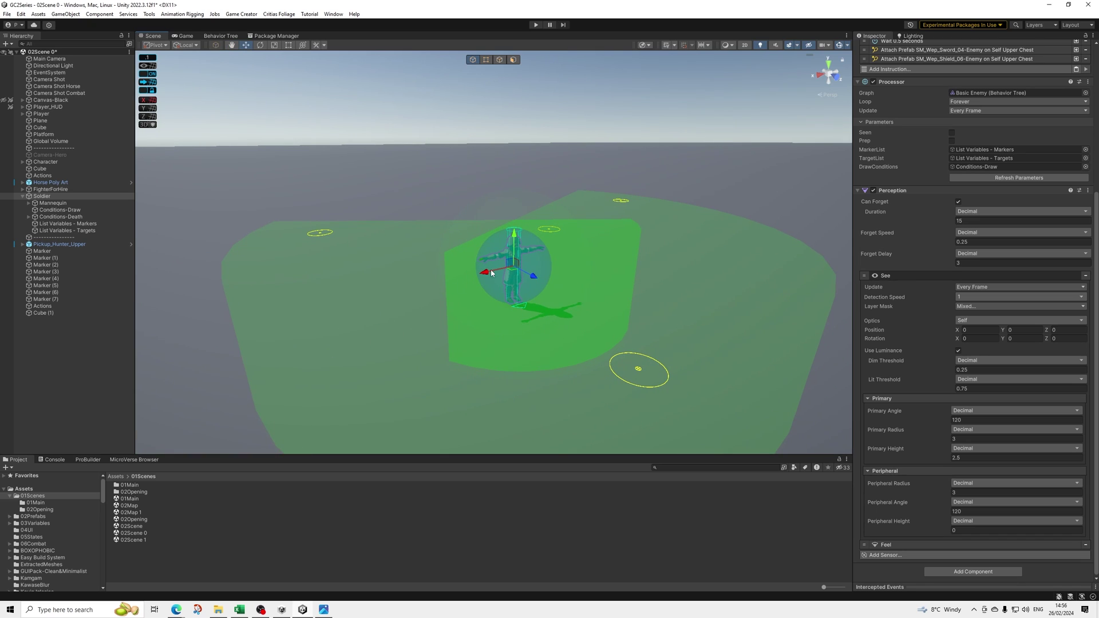
{"action": "left_click", "coordinate": [963, 493]}
{"action": "type", "text": "2.5"}
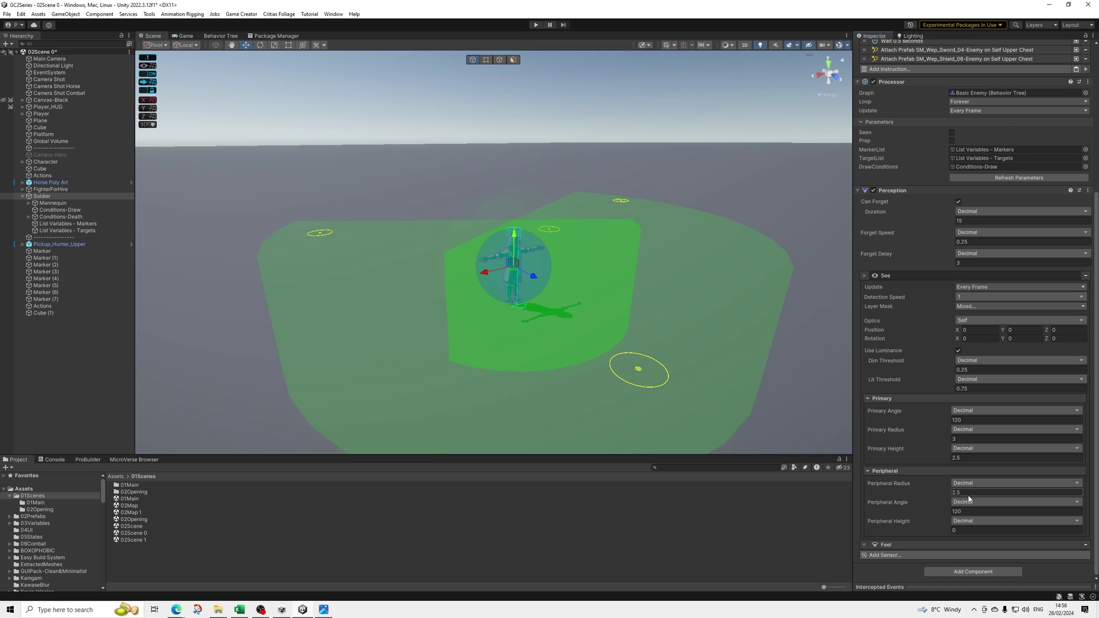
- Collapse the See sensor settings and locate the Basic Enemy behavior tree asset
{"action": "middle_click_drag", "start_coordinate": [562, 283], "coordinate": [527, 238]}
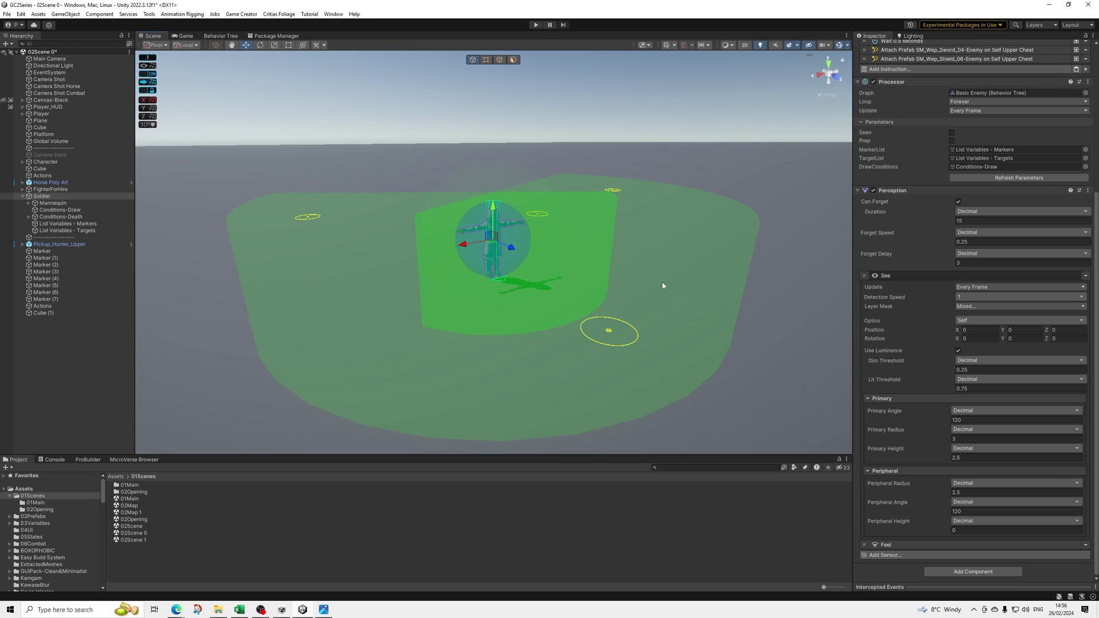
{"action": "scroll", "coordinate": [602, 308], "scroll_direction": "down", "scroll_amount": 6}
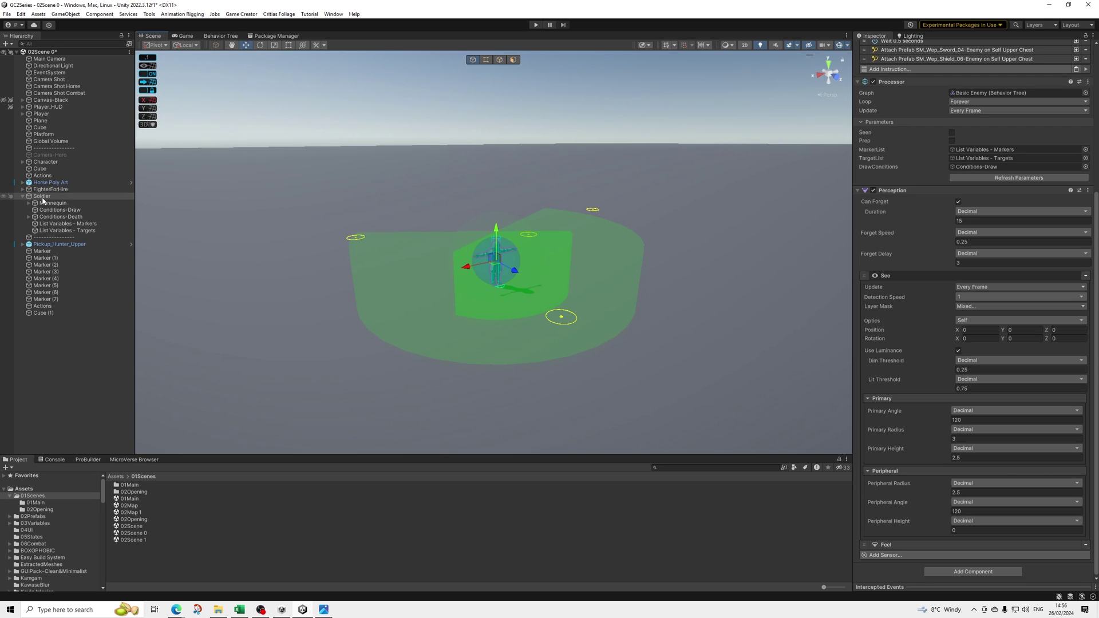
{"action": "scroll", "coordinate": [914, 305], "scroll_direction": "up", "scroll_amount": 6}
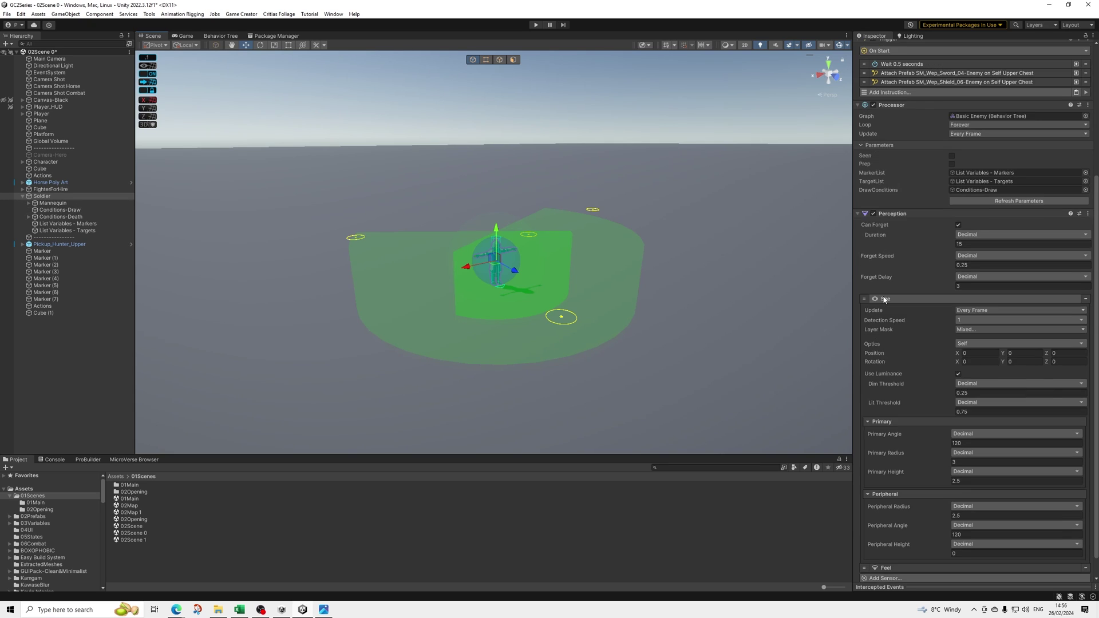
{"action": "scroll", "coordinate": [914, 305], "scroll_direction": "up", "scroll_amount": 2}
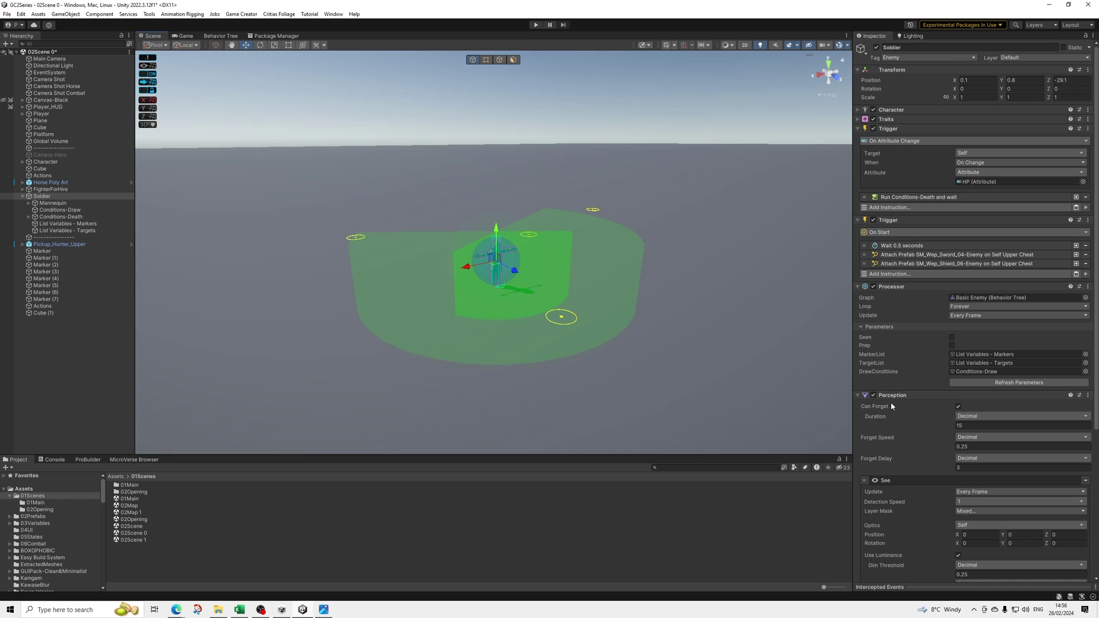
{"action": "left_click", "coordinate": [882, 481]}
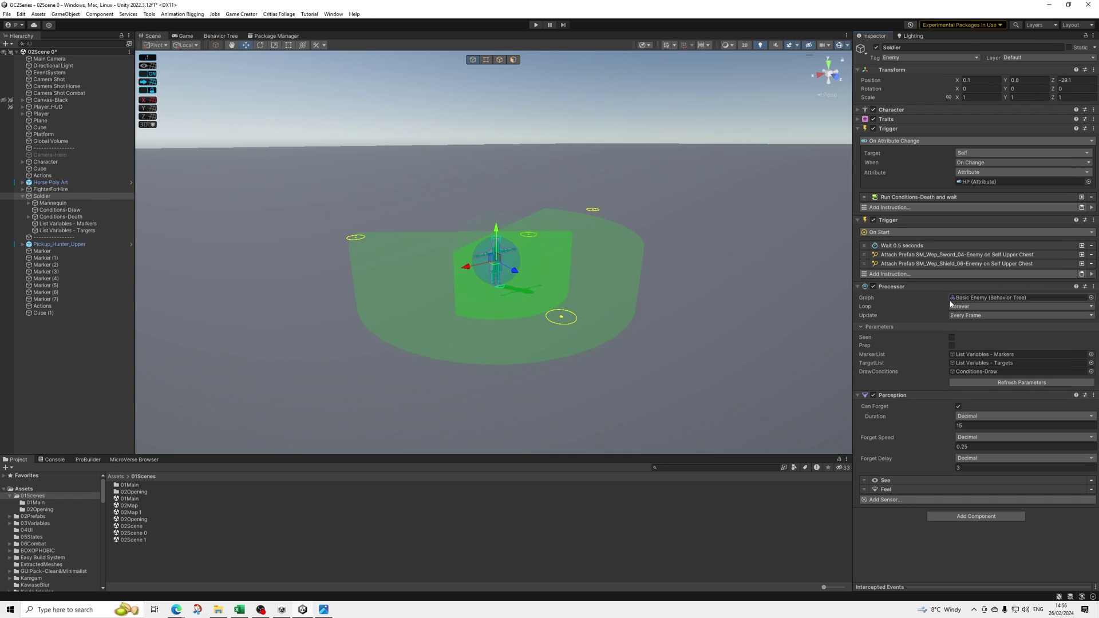
{"action": "left_click", "coordinate": [970, 297]}
- Open the Basic Enemy graph and show the Move Self random-marker task's settings
{"action": "double_click", "coordinate": [135, 486]}
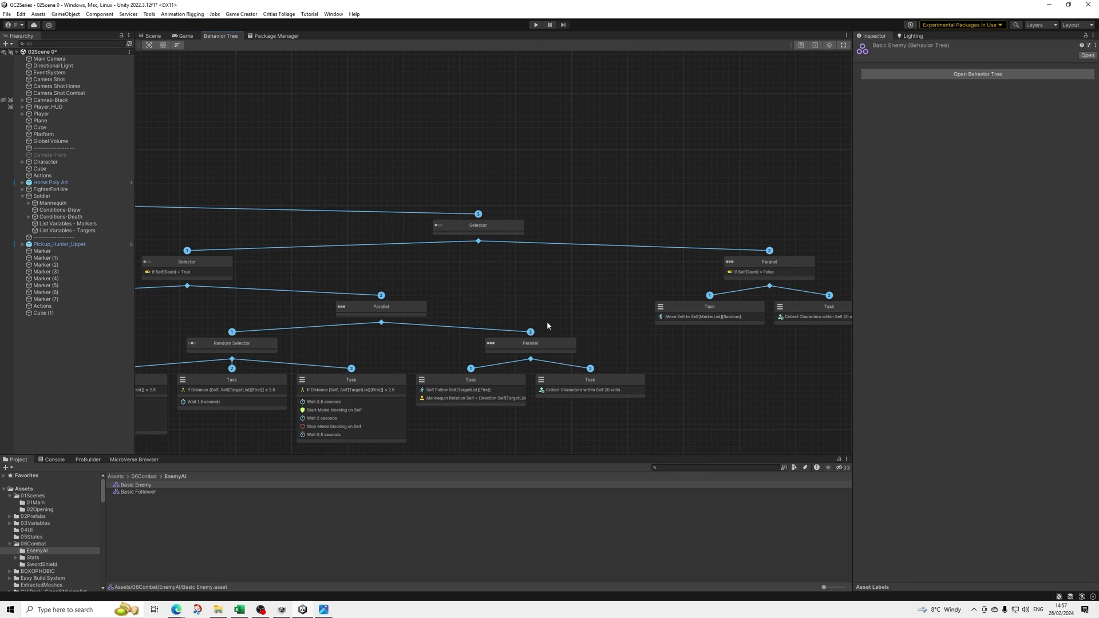
{"action": "middle_click_drag", "start_coordinate": [669, 325], "coordinate": [551, 311]}
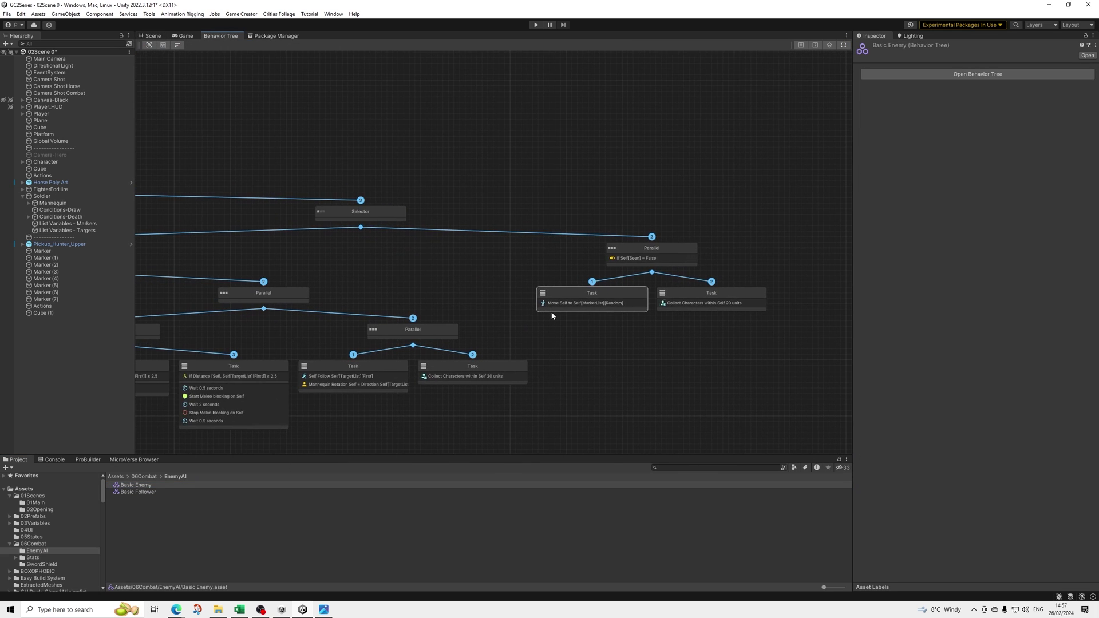
{"action": "scroll", "coordinate": [551, 310], "scroll_direction": "up", "scroll_amount": 1}
{"action": "middle_click_drag", "start_coordinate": [414, 309], "coordinate": [569, 308]}
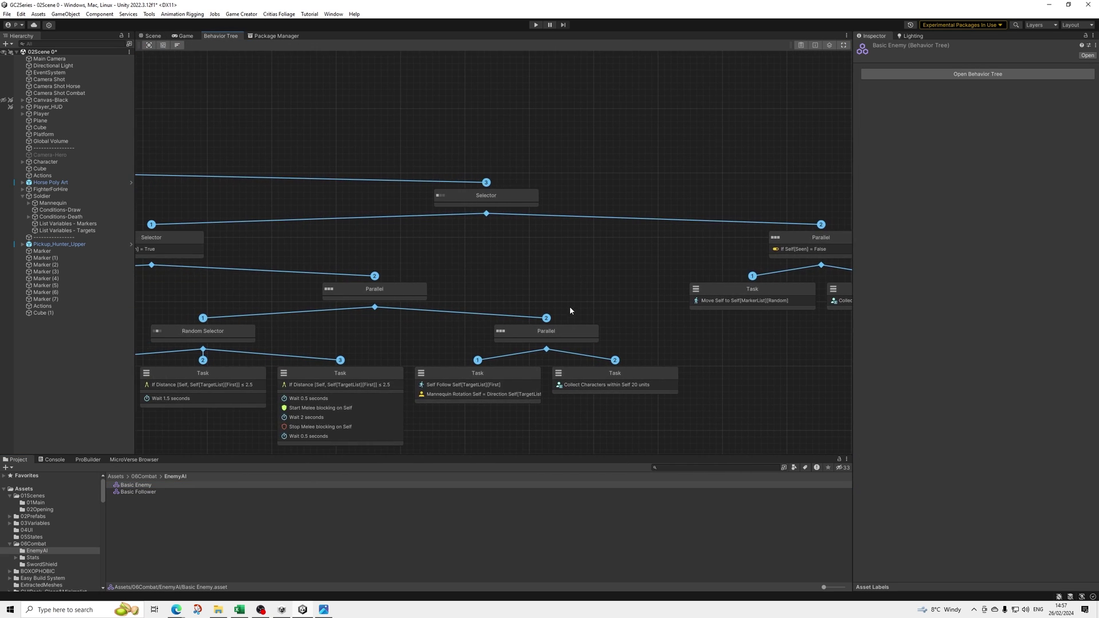
{"action": "scroll", "coordinate": [569, 308], "scroll_direction": "down", "scroll_amount": 2}
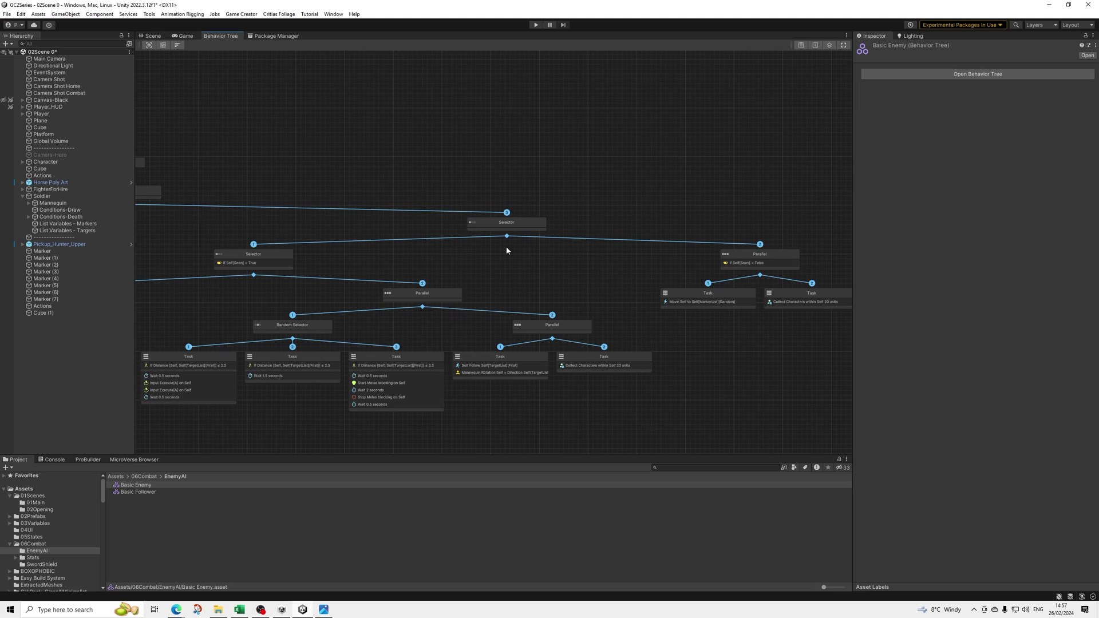
{"action": "middle_click_drag", "start_coordinate": [289, 268], "coordinate": [426, 275]}
{"action": "middle_click_drag", "start_coordinate": [613, 274], "coordinate": [365, 247]}
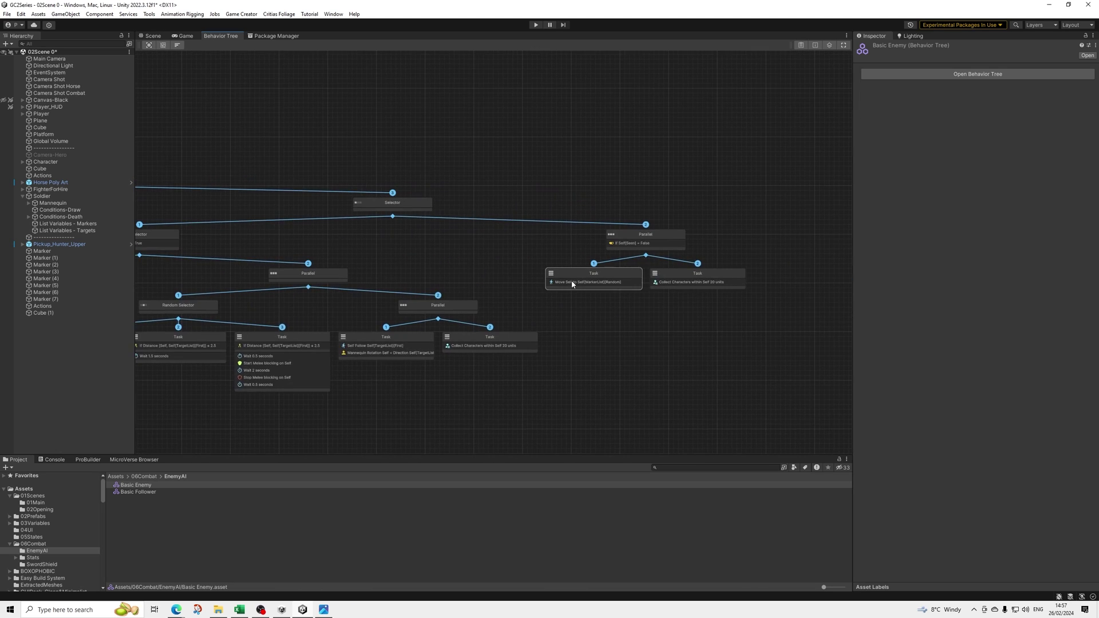
{"action": "scroll", "coordinate": [570, 285], "scroll_direction": "up", "scroll_amount": 2}
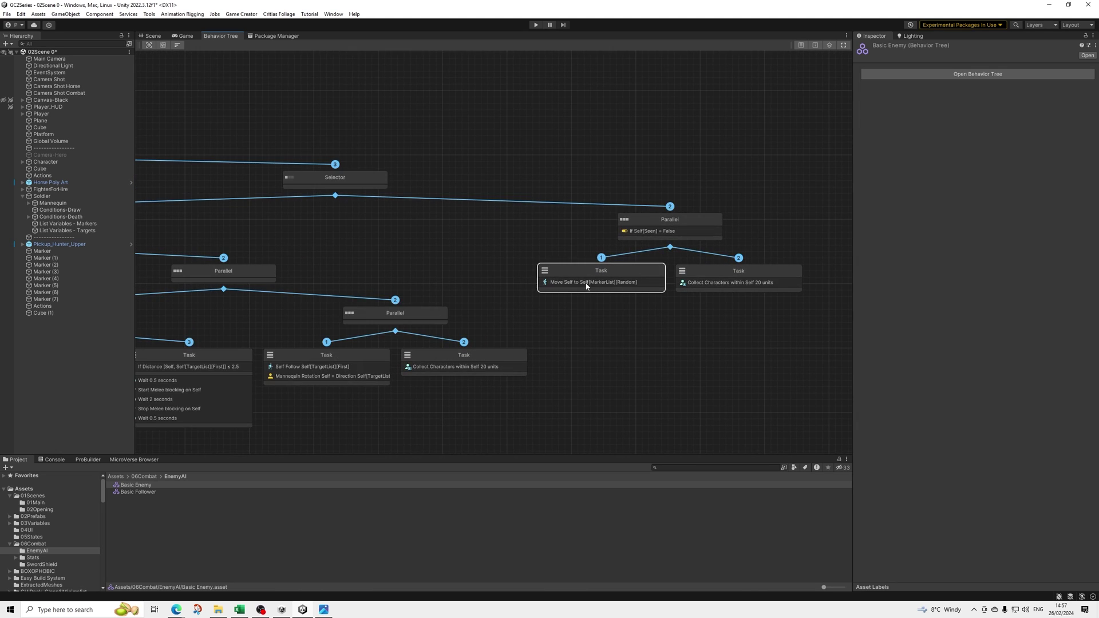
{"action": "left_click", "coordinate": [816, 45]}
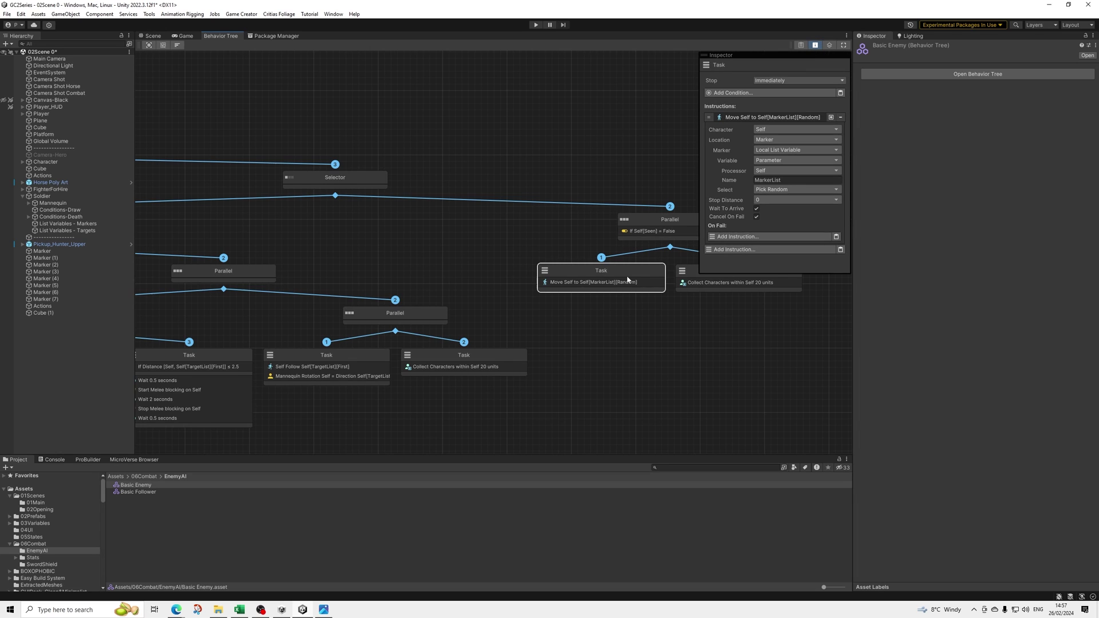
- Create a Game Creator Actions object under Soldier named Actions-Patrol
{"action": "right_click", "coordinate": [44, 196]}
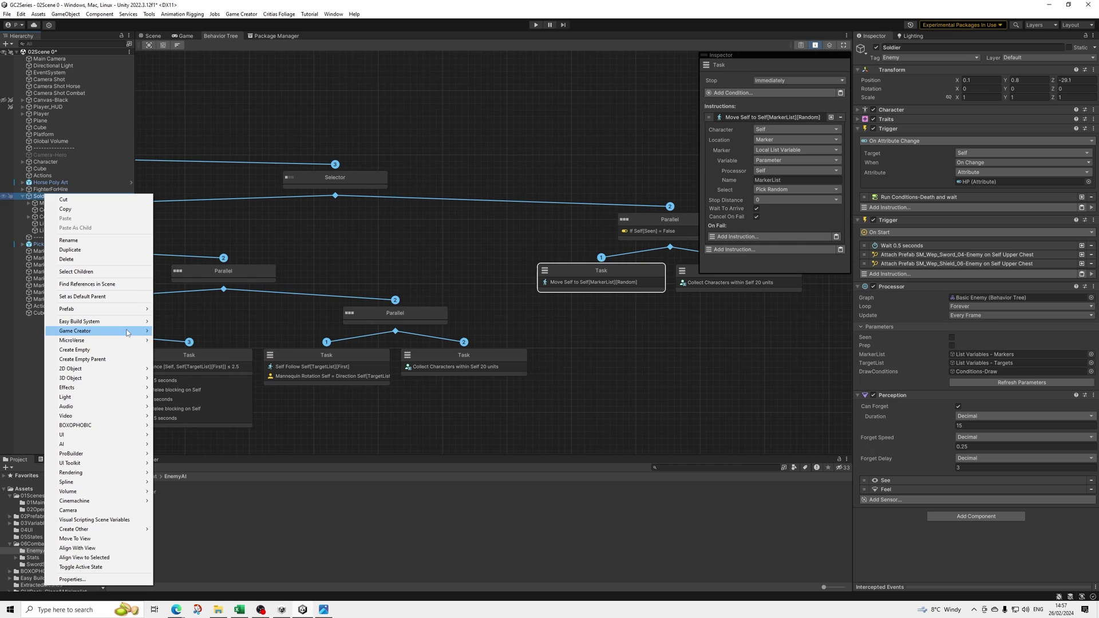
{"action": "mouse_move", "coordinate": [136, 333]}
{"action": "mouse_move", "coordinate": [202, 379]}
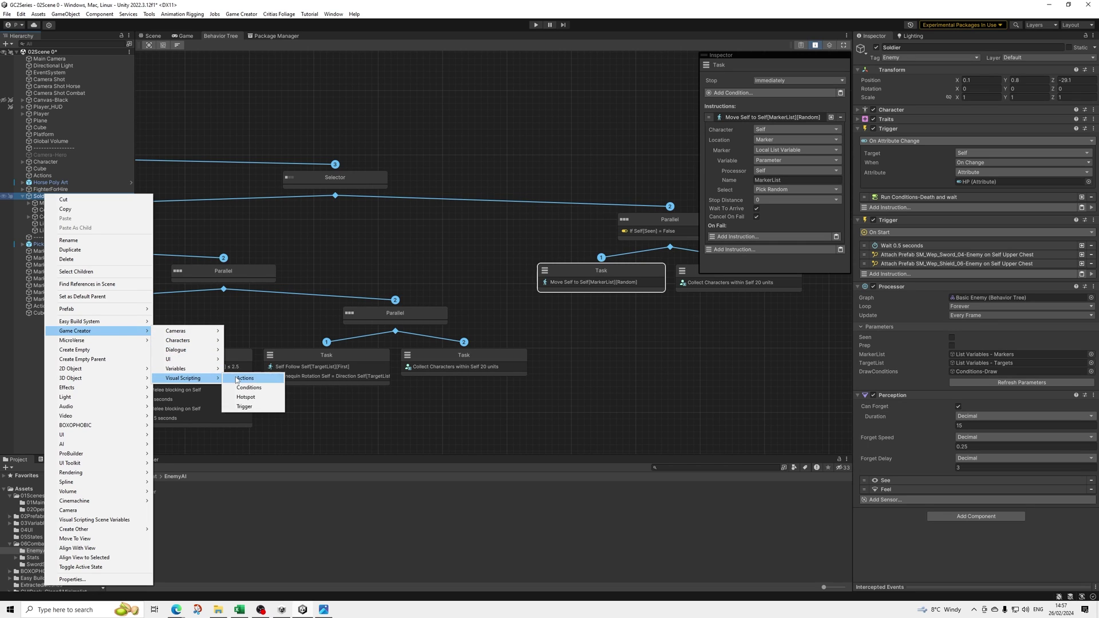
{"action": "left_click", "coordinate": [240, 378]}
{"action": "left_click", "coordinate": [85, 237]}
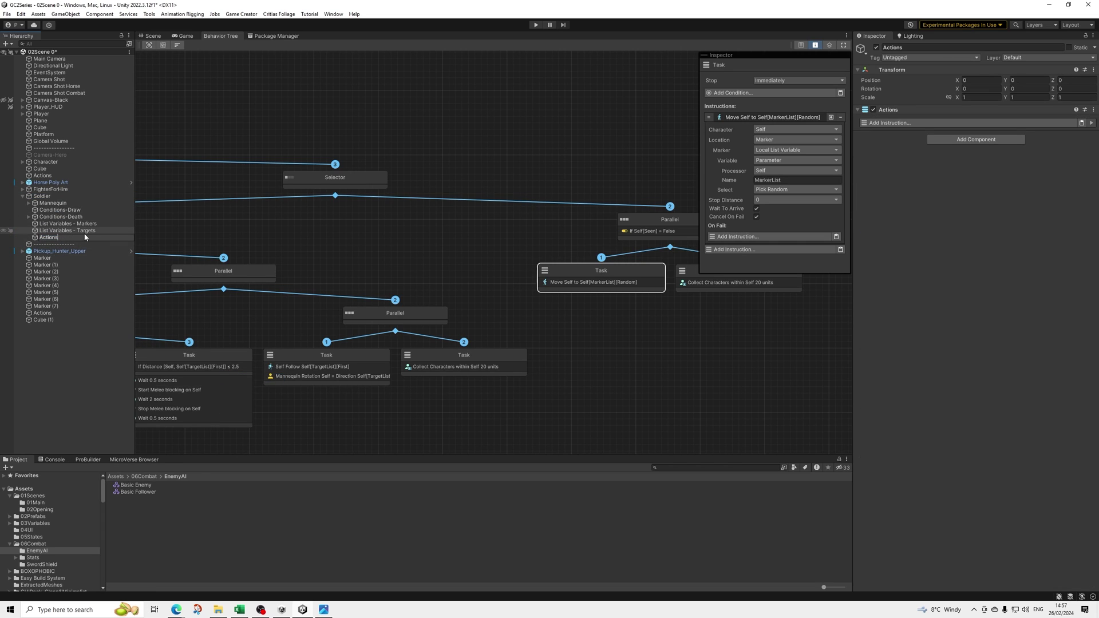
{"action": "type", "text": "-Patrol"}
{"action": "key", "text": "Return"}
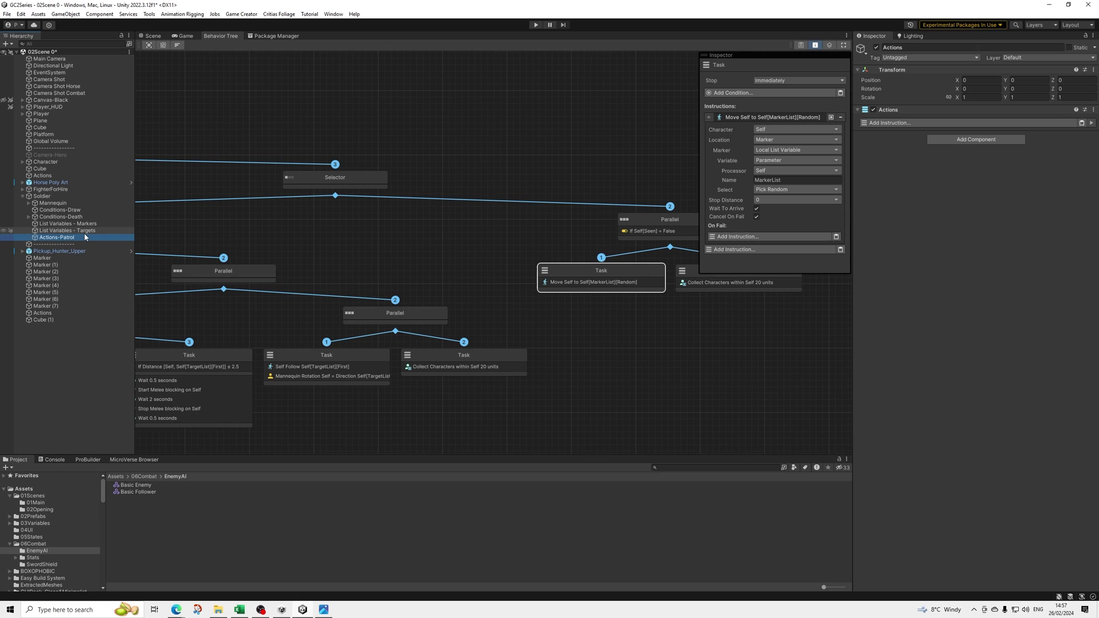
- Copy the Move Self instruction into Actions-Patrol and remove it from the task
{"action": "right_click", "coordinate": [777, 117]}
{"action": "left_click", "coordinate": [794, 121]}
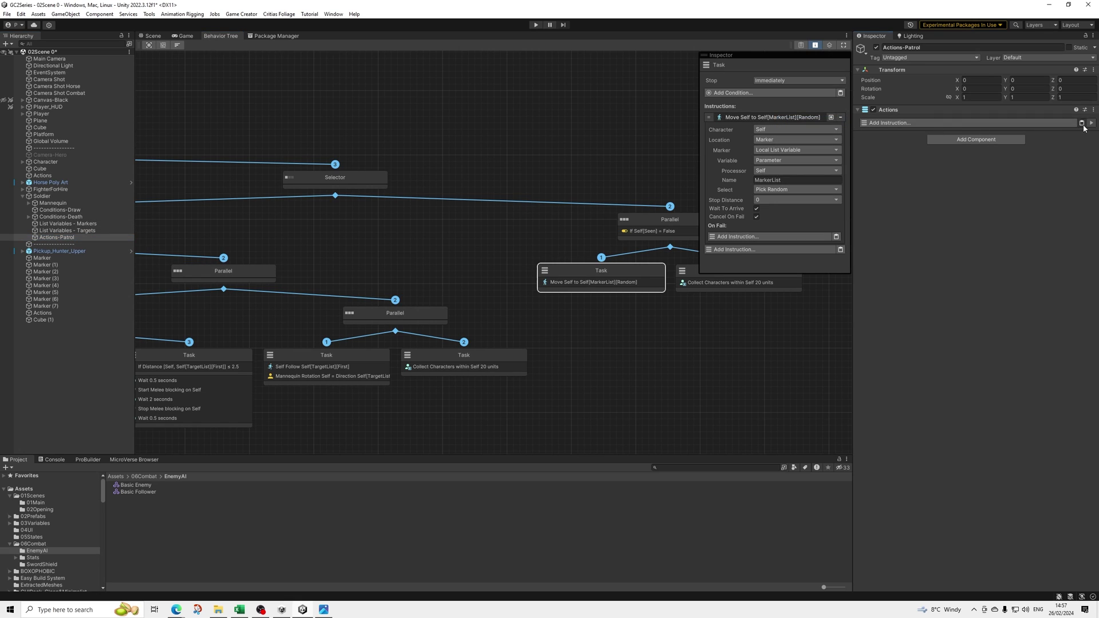
{"action": "left_click", "coordinate": [1081, 123]}
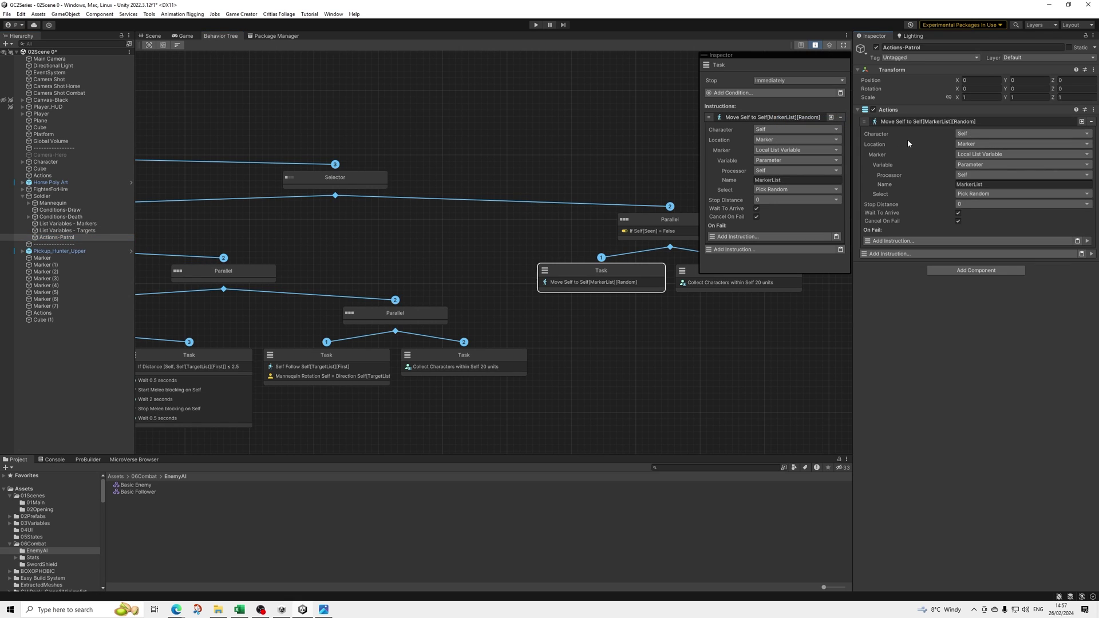
{"action": "left_click", "coordinate": [841, 119]}
- Replace the random-marker move instruction with a Run Actions instruction
{"action": "left_click", "coordinate": [752, 119]}
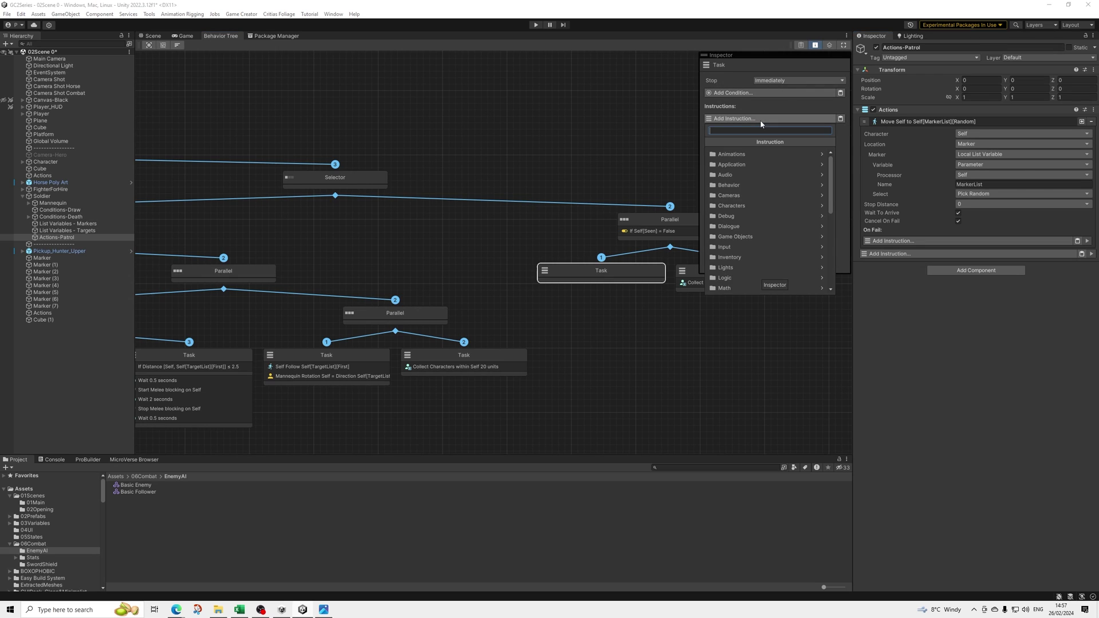
{"action": "type", "text": "run"}
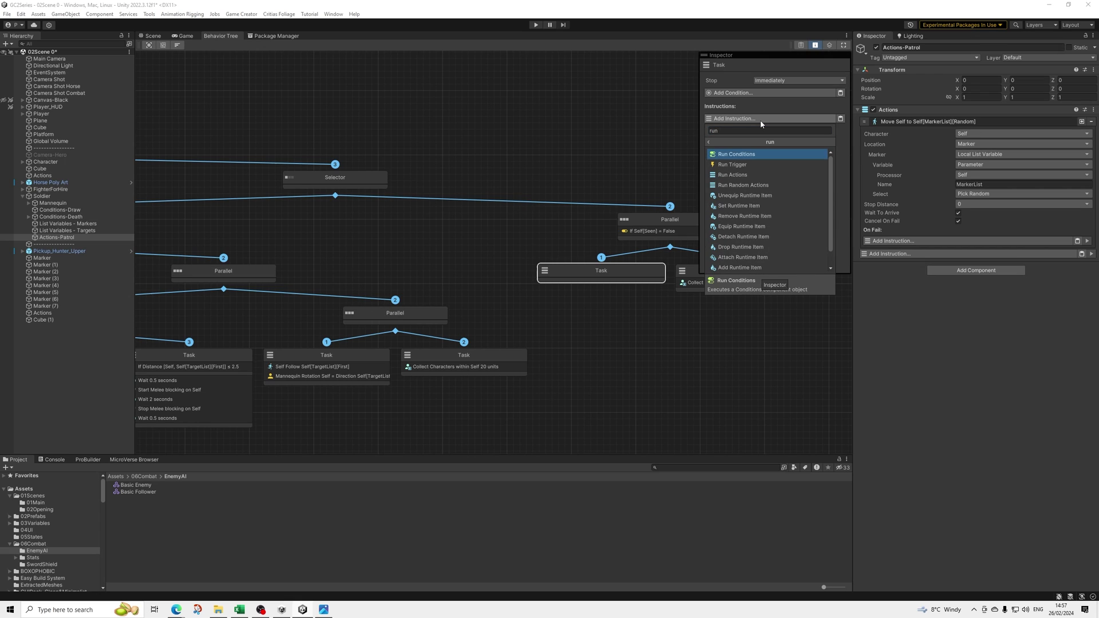
{"action": "key", "text": "Down"}
{"action": "key", "text": "Down"}
{"action": "key", "text": "Return"}
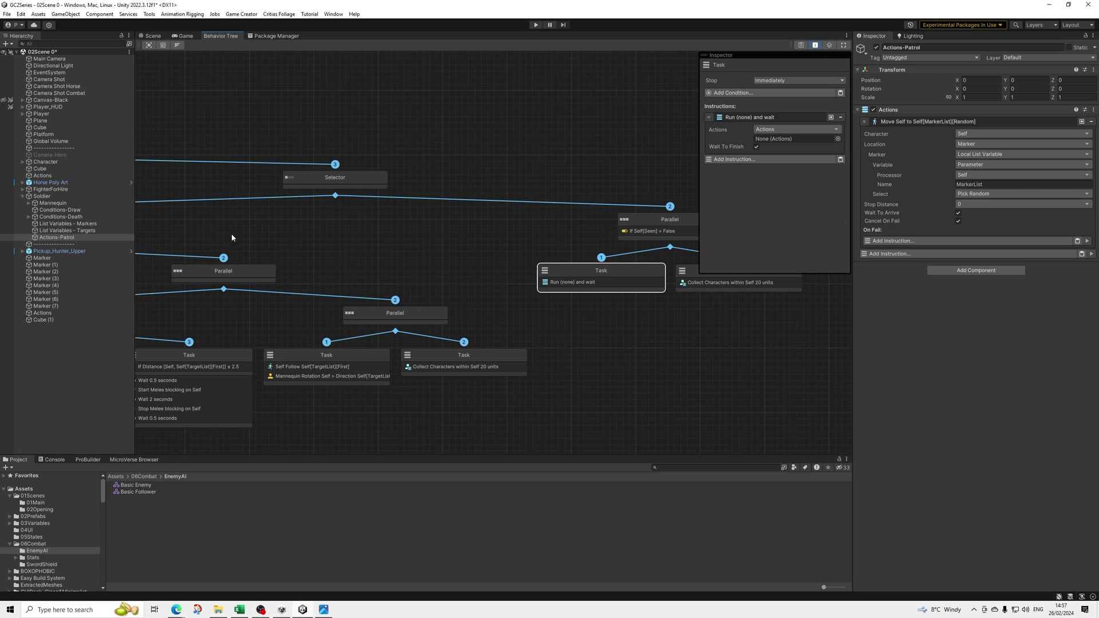
- Make Run Actions take its actions from the Patrol parameter and show the Blackboard
{"action": "left_click", "coordinate": [797, 130]}
{"action": "left_click", "coordinate": [781, 164]}
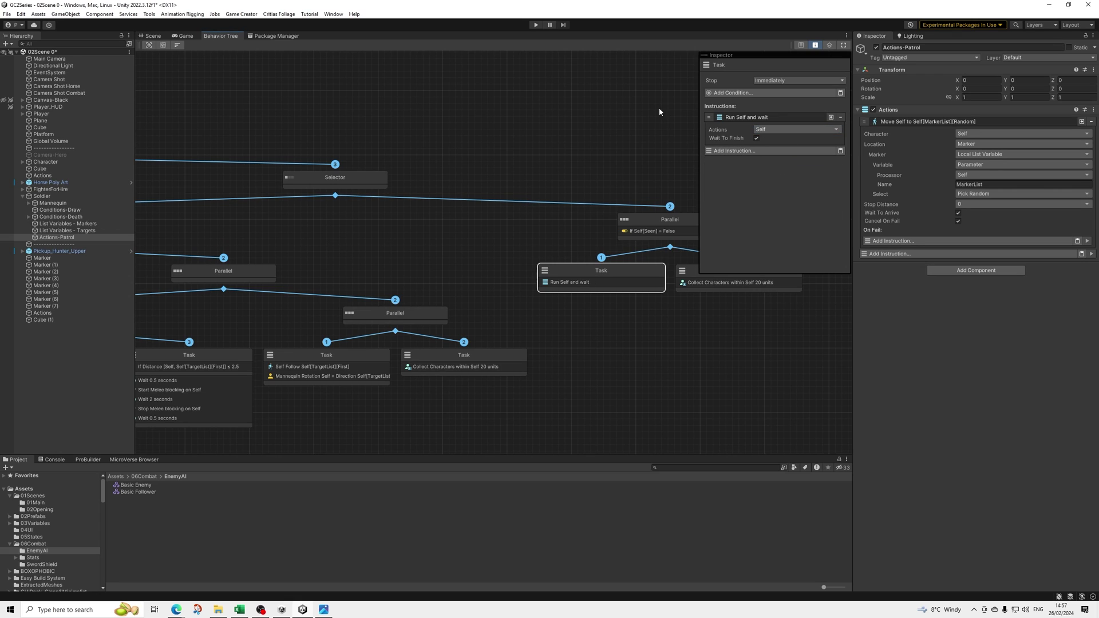
{"action": "left_click", "coordinate": [797, 129]}
{"action": "left_click", "coordinate": [793, 183]}
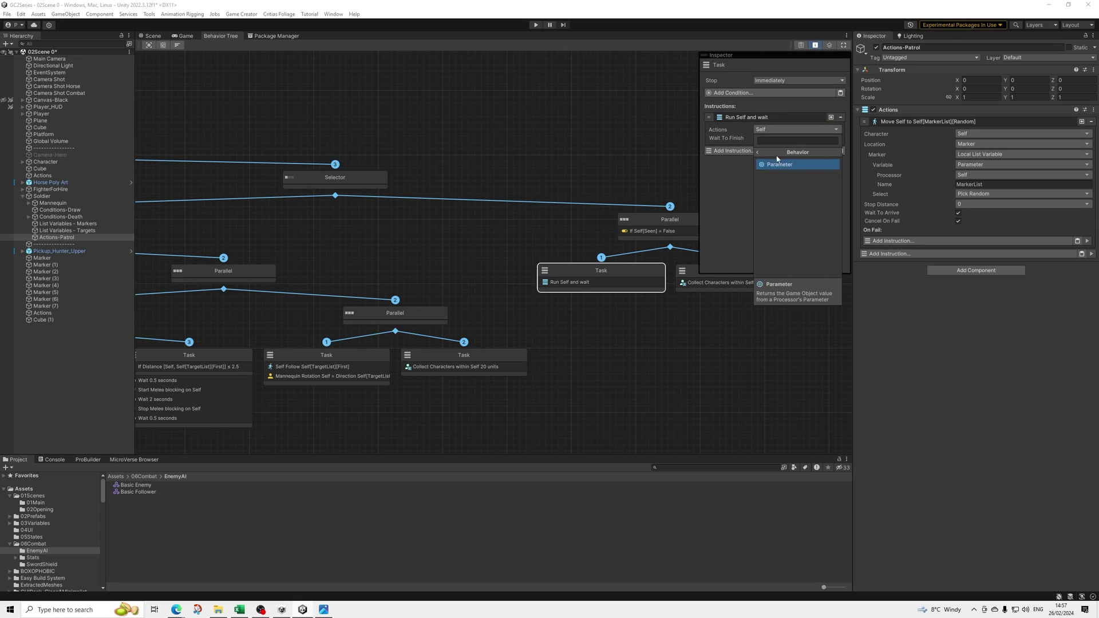
{"action": "left_click", "coordinate": [794, 148]}
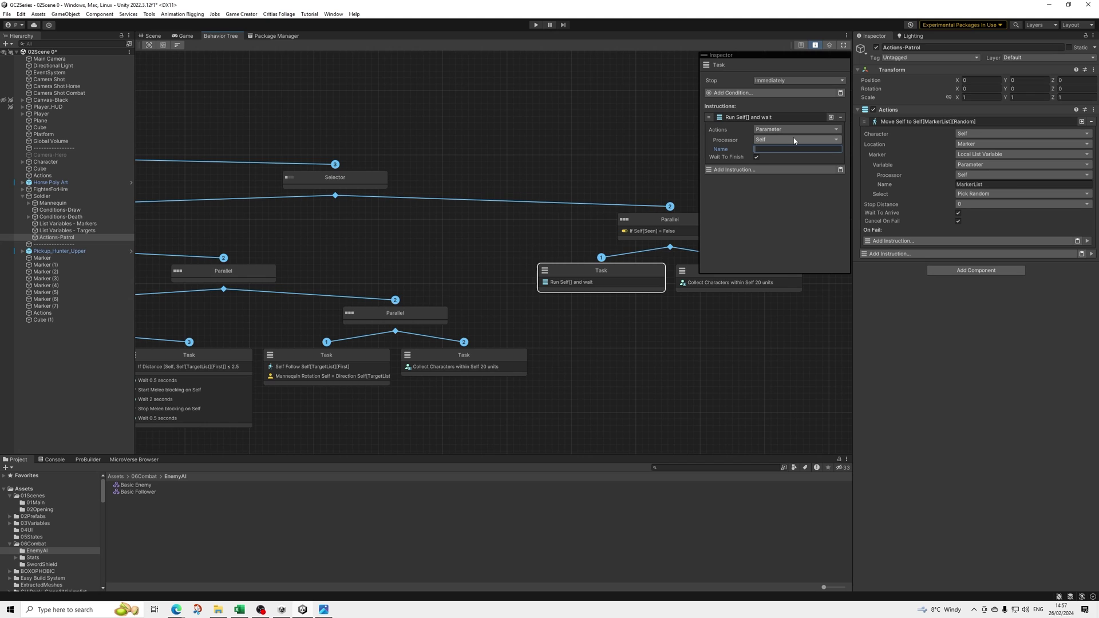
{"action": "type", "text": "Patroll"}
{"action": "key", "text": "ctrl+s"}
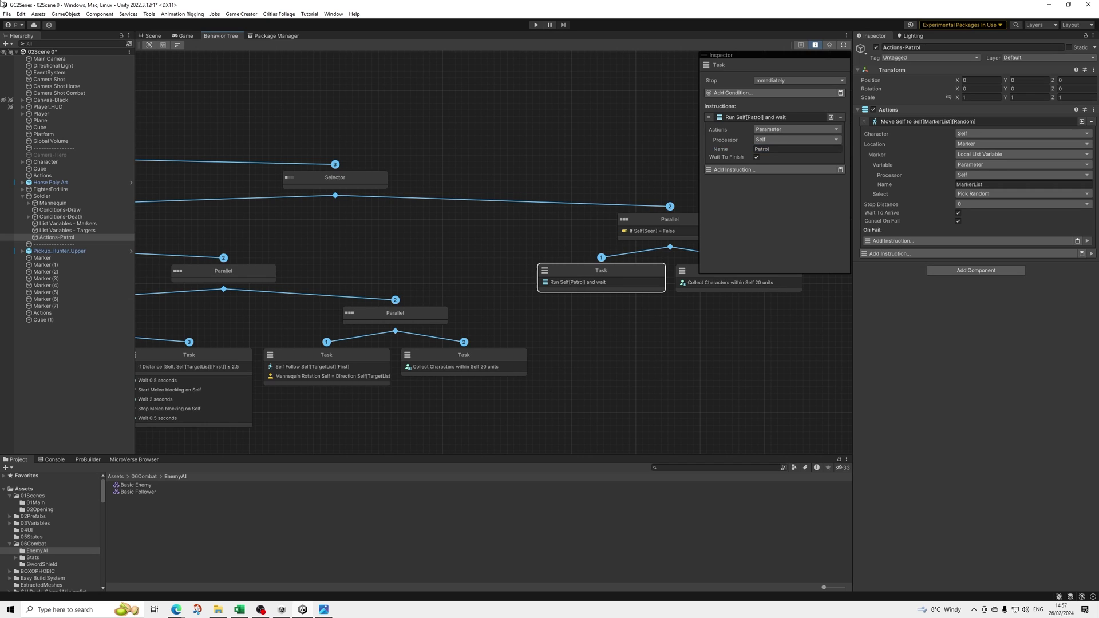
{"action": "left_click", "coordinate": [801, 45]}
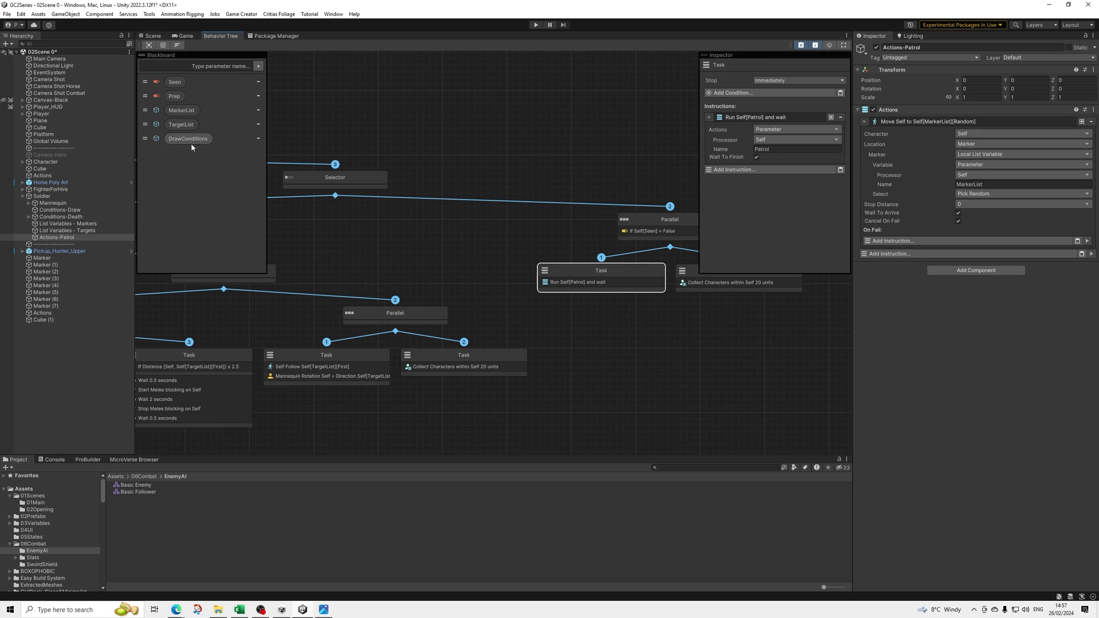
- Add a Game Object blackboard parameter 'Patrol' and assign Actions-Patrol to it in the Soldier's processor
{"action": "left_click", "coordinate": [244, 67]}
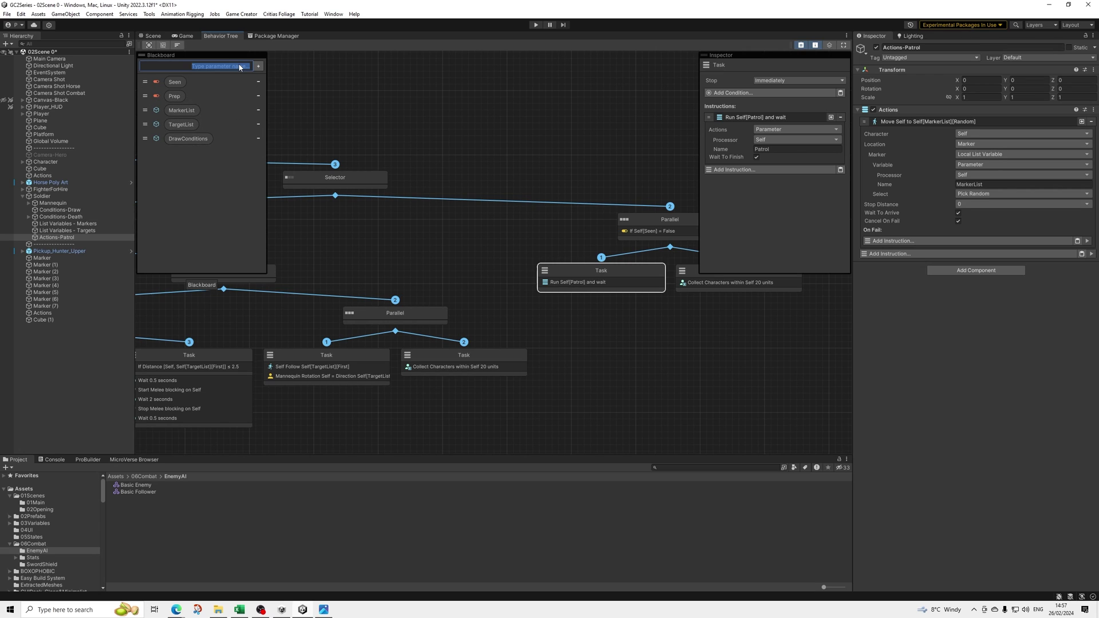
{"action": "type", "text": "Patrol"}
{"action": "key", "text": "Return"}
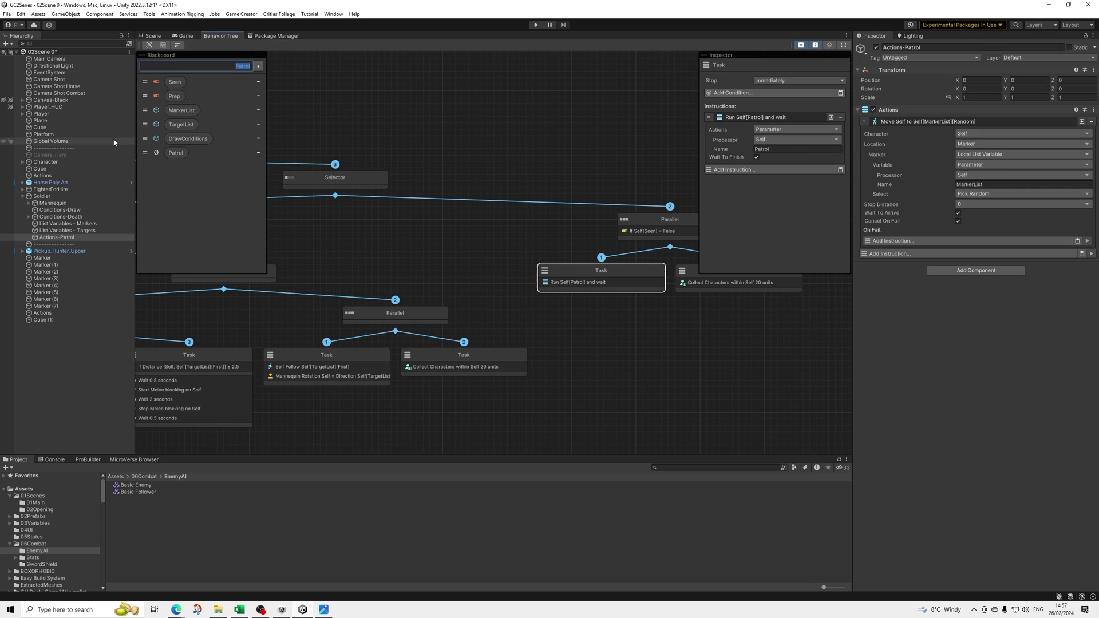
{"action": "left_click", "coordinate": [156, 153]}
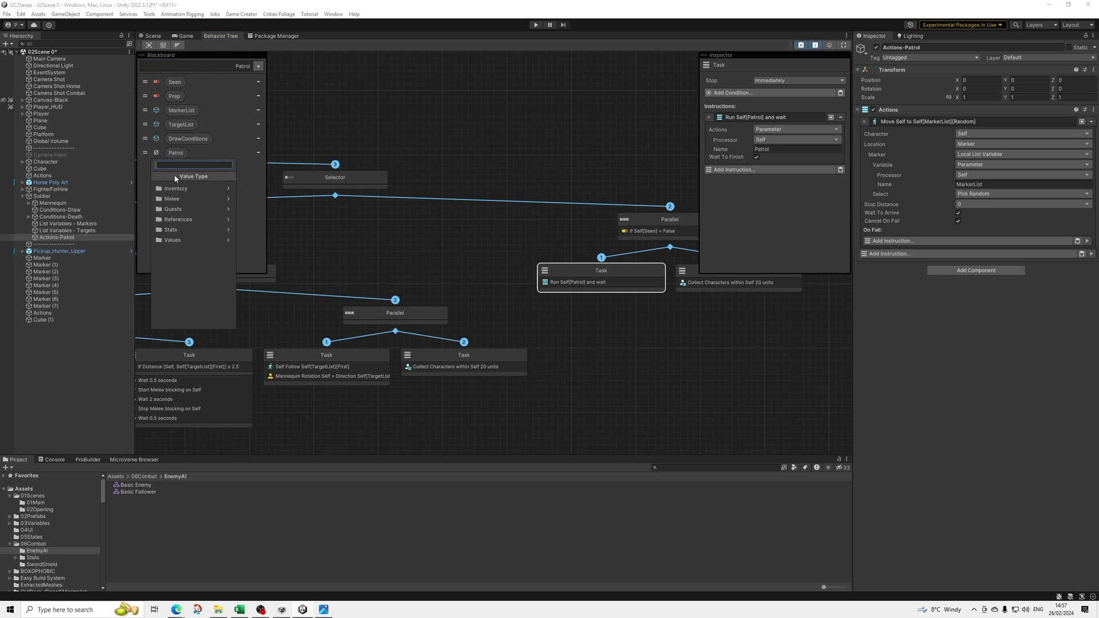
{"action": "left_click", "coordinate": [189, 241]}
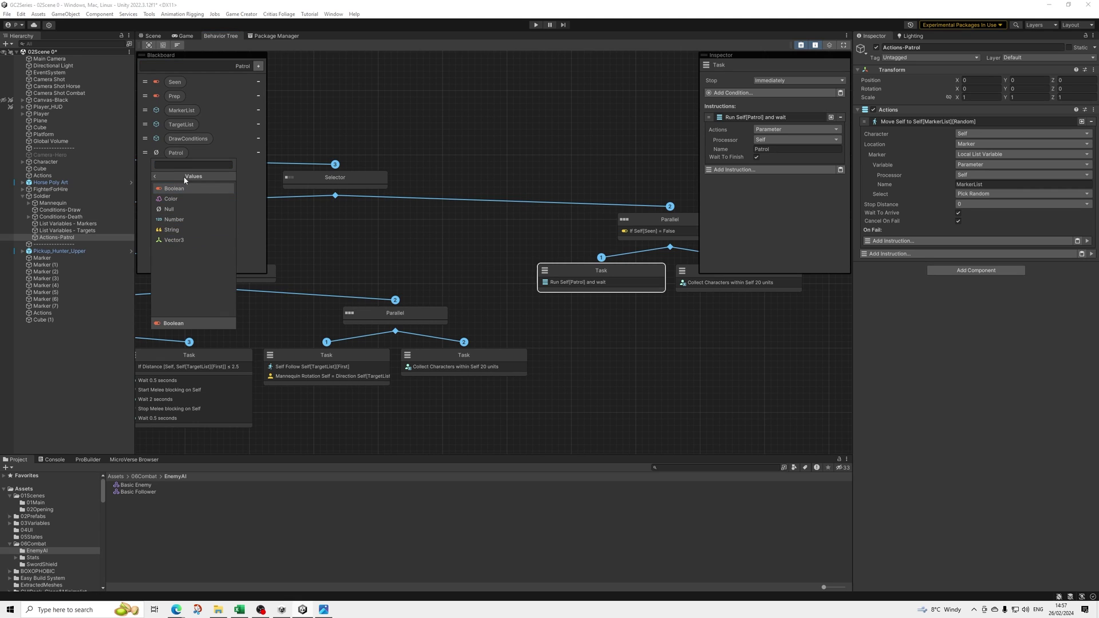
{"action": "left_click", "coordinate": [184, 177]}
{"action": "left_click", "coordinate": [188, 220]}
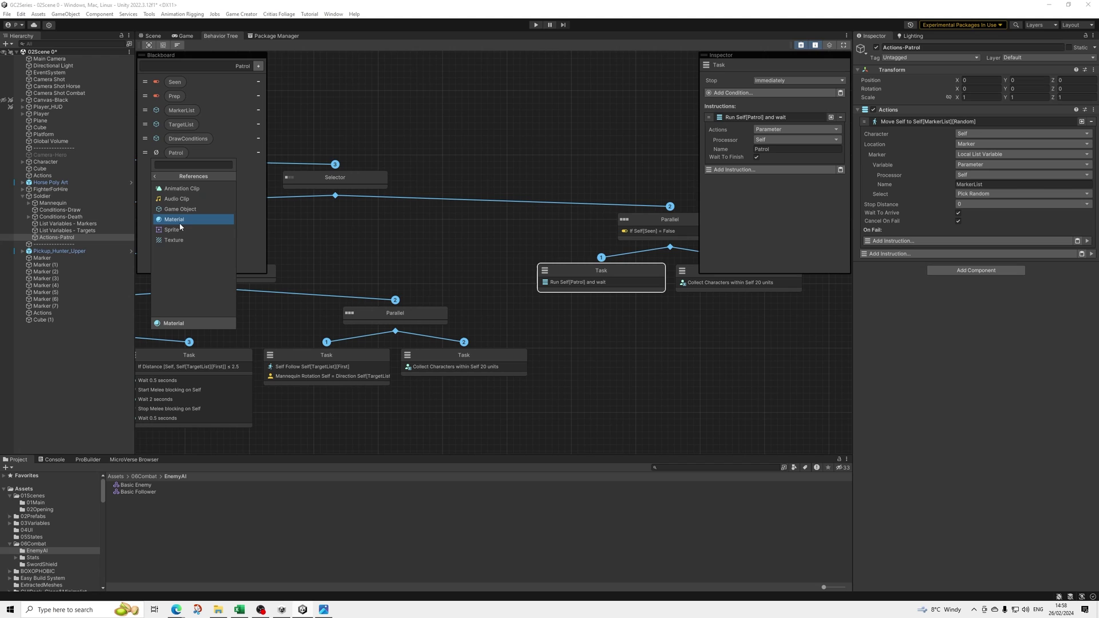
{"action": "left_click", "coordinate": [180, 209]}
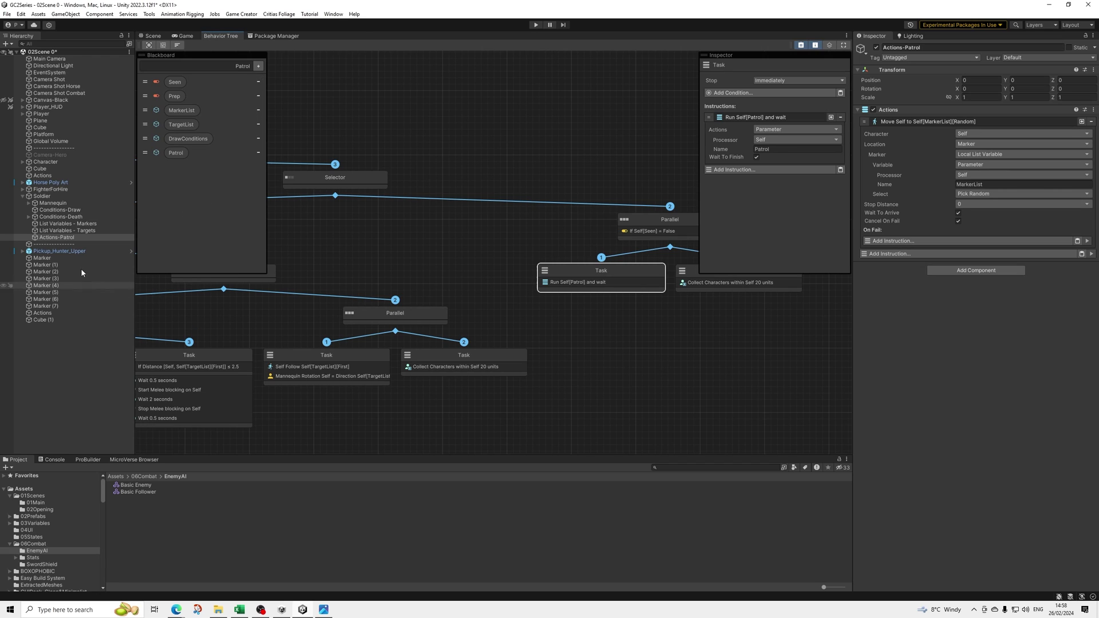
{"action": "left_click", "coordinate": [43, 197]}
{"action": "left_click_drag", "start_coordinate": [68, 237], "coordinate": [966, 381]}
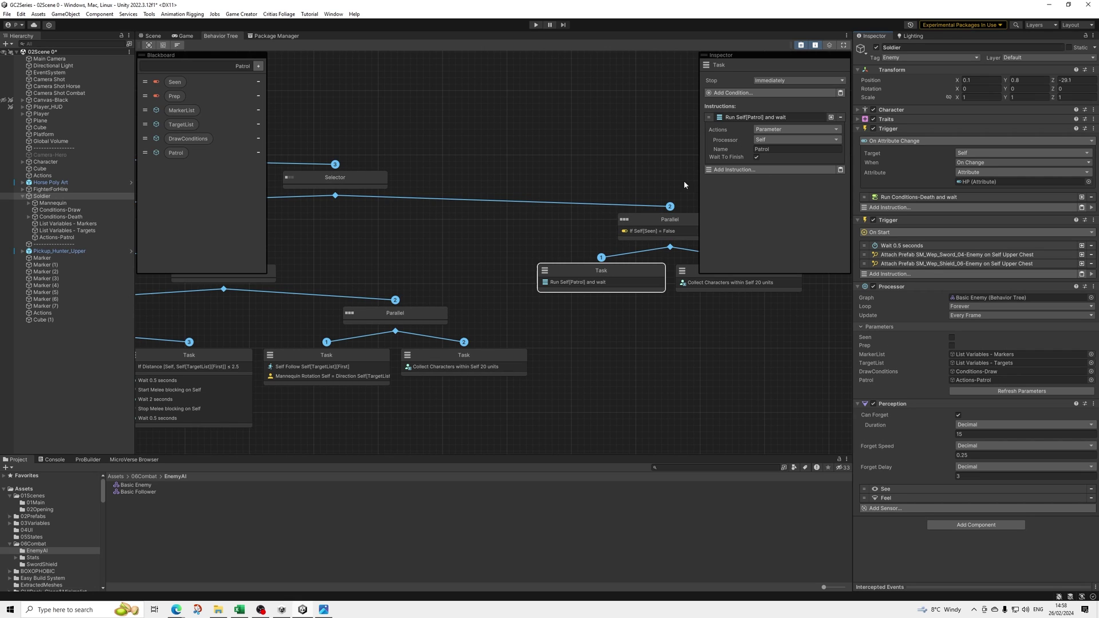
- In the sword-and-shield check task, delete the old Stop Self[Patrol] instruction
{"action": "left_click", "coordinate": [747, 118]}
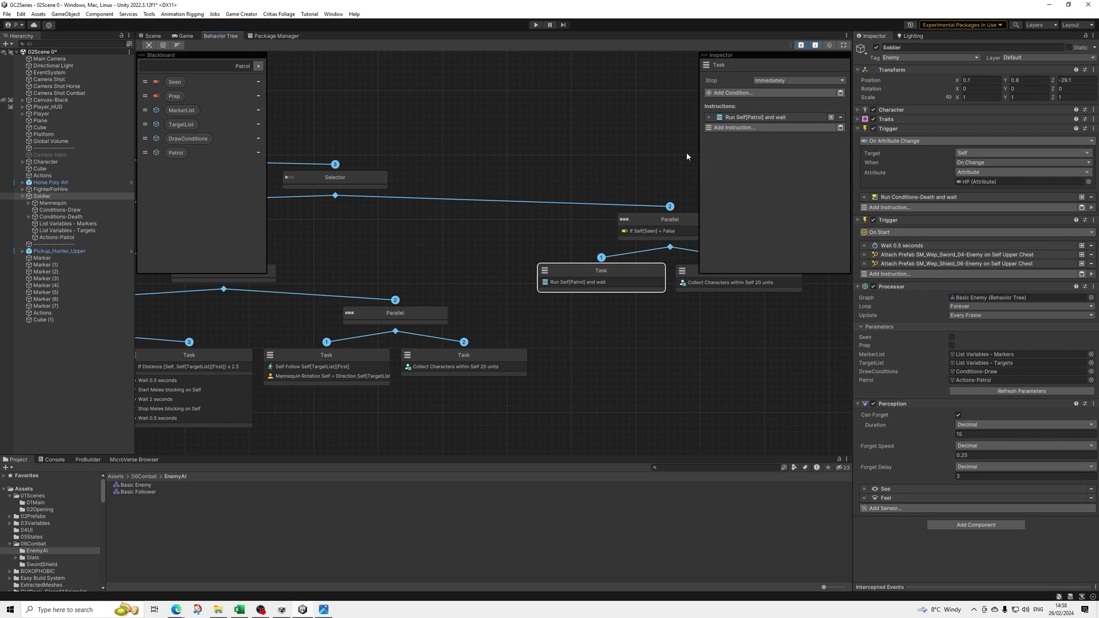
{"action": "scroll", "coordinate": [491, 253], "scroll_direction": "down", "scroll_amount": 2}
{"action": "middle_click_drag", "start_coordinate": [455, 263], "coordinate": [531, 293]}
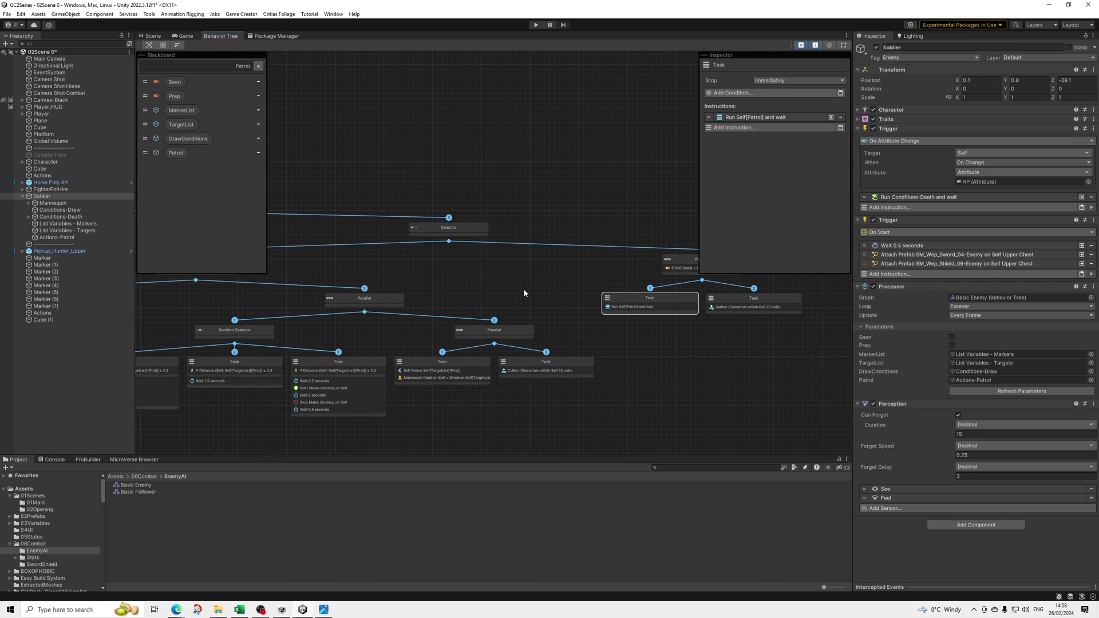
{"action": "middle_click_drag", "start_coordinate": [352, 269], "coordinate": [428, 266]}
{"action": "middle_click_drag", "start_coordinate": [308, 269], "coordinate": [452, 287]}
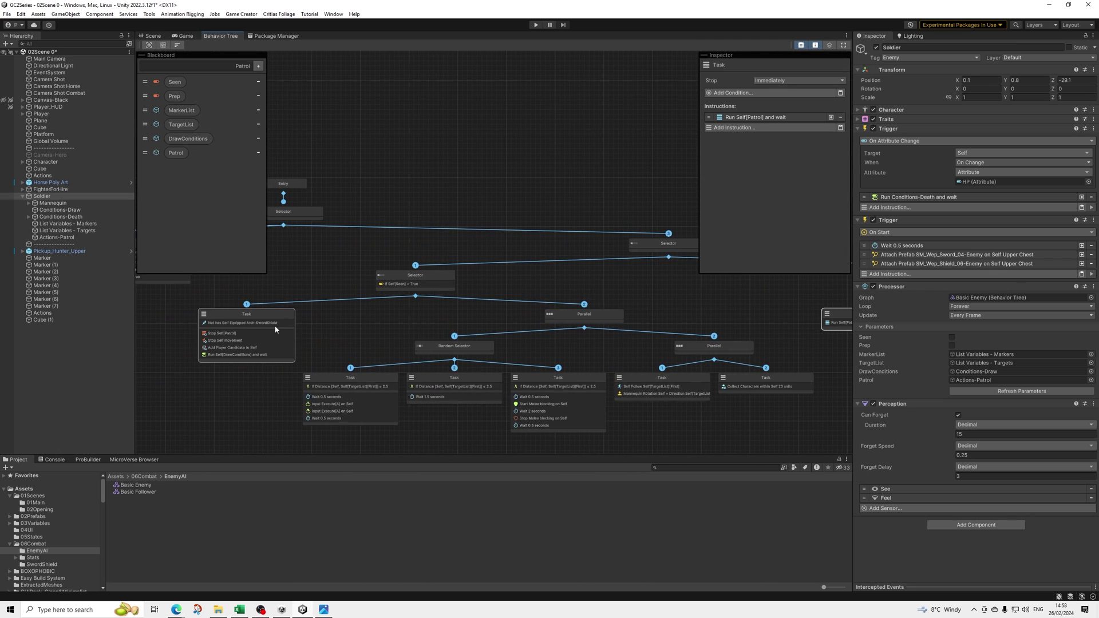
{"action": "left_click", "coordinate": [239, 332]}
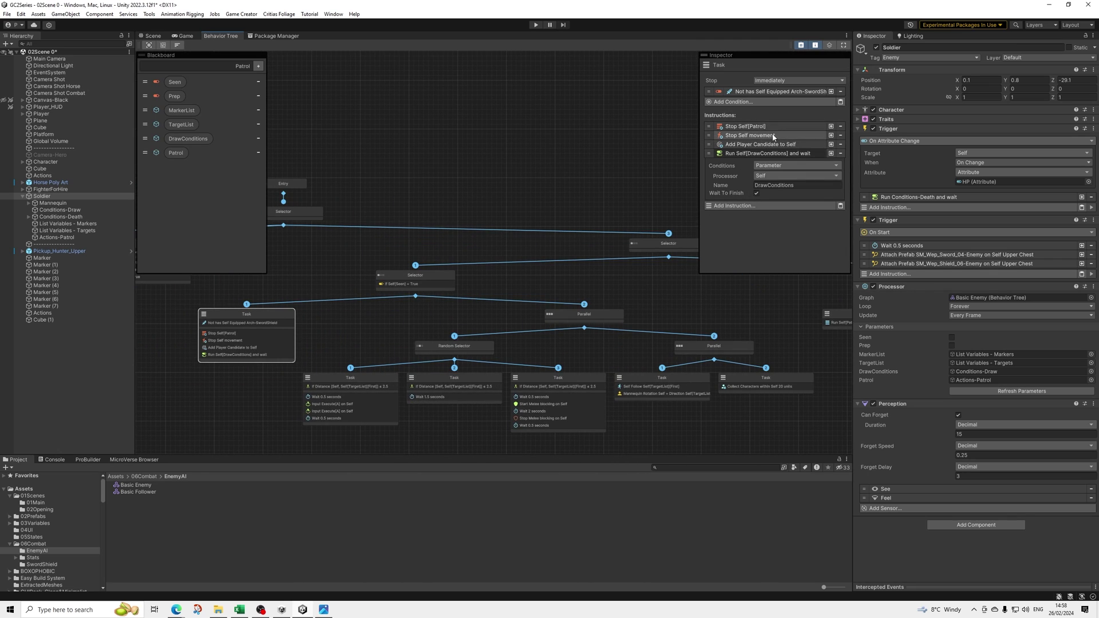
{"action": "left_click", "coordinate": [840, 127]}
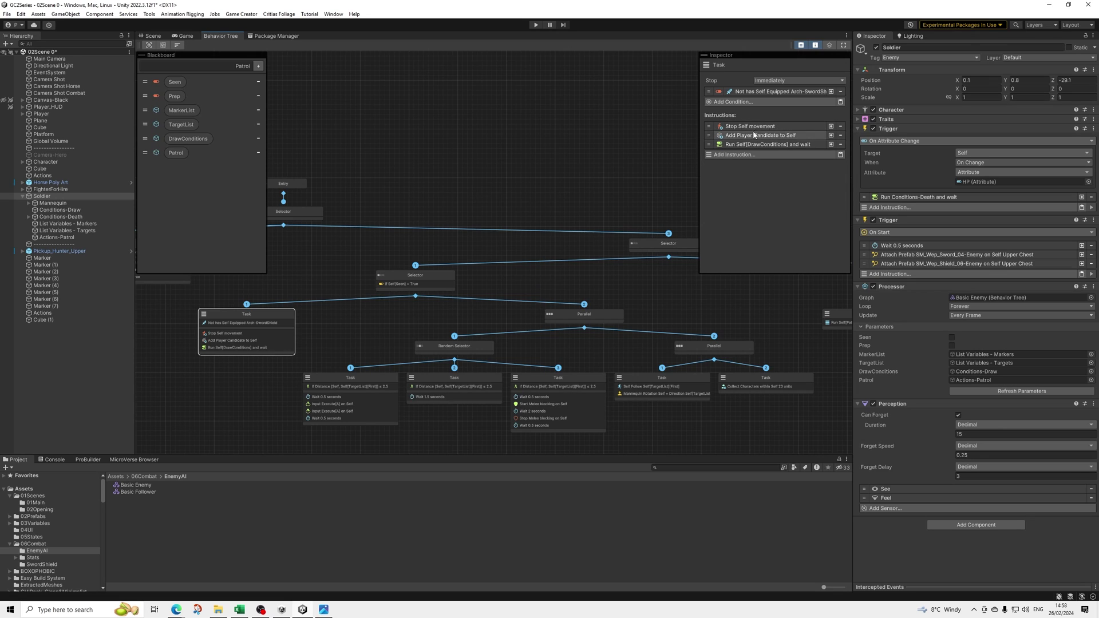
- Add a Stop Actions instruction using the Patrol parameter, placed right after Stop Self movement
{"action": "left_click", "coordinate": [744, 155]}
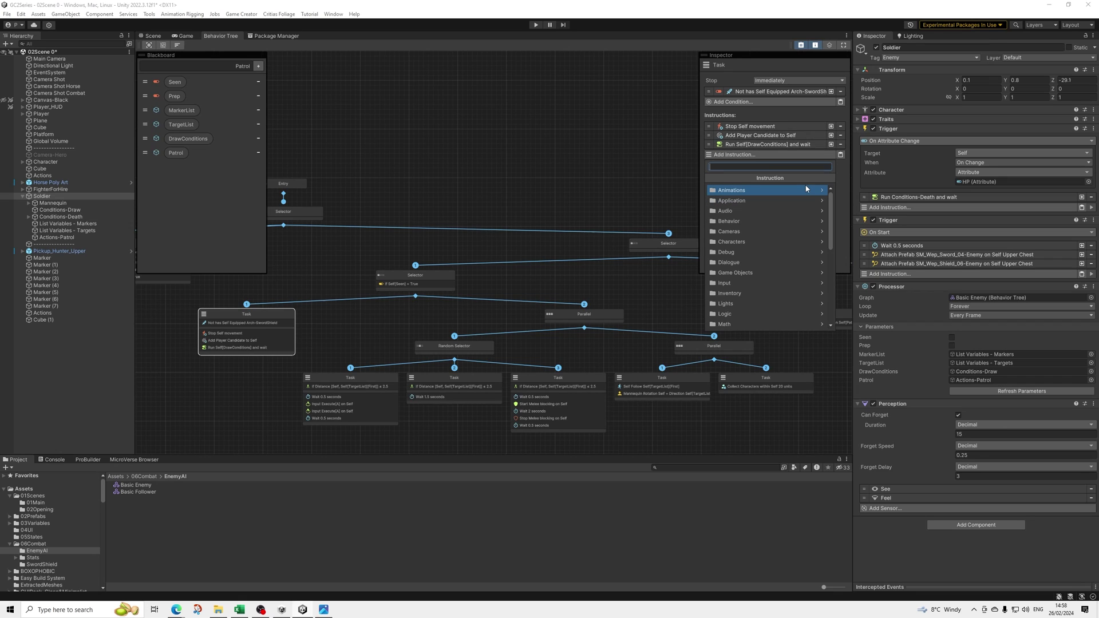
{"action": "type", "text": "stop"}
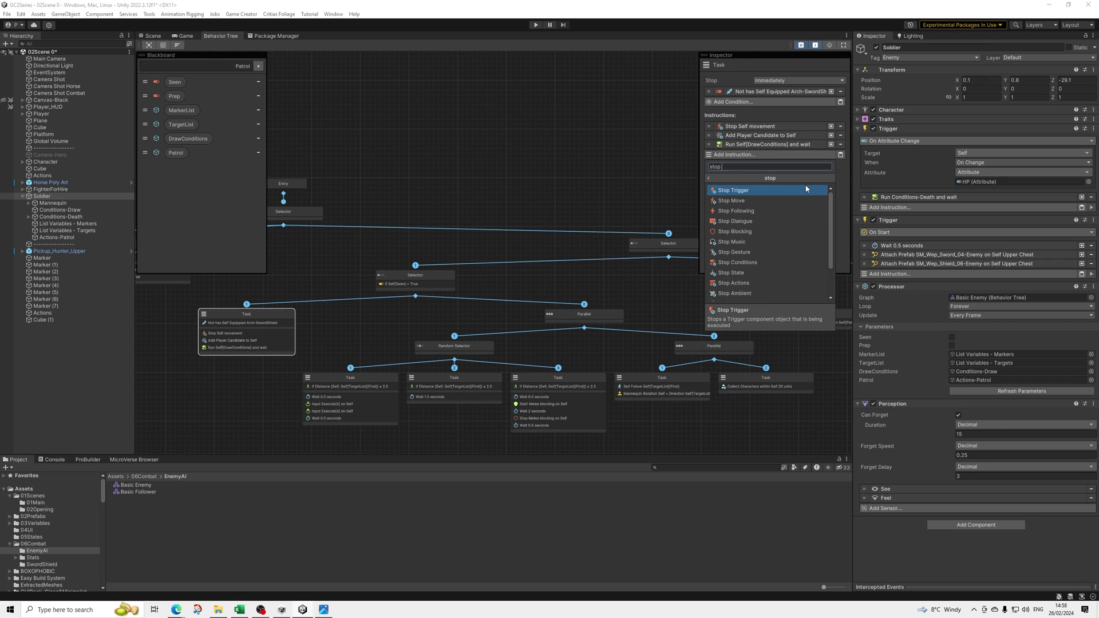
{"action": "type", "text": " act"}
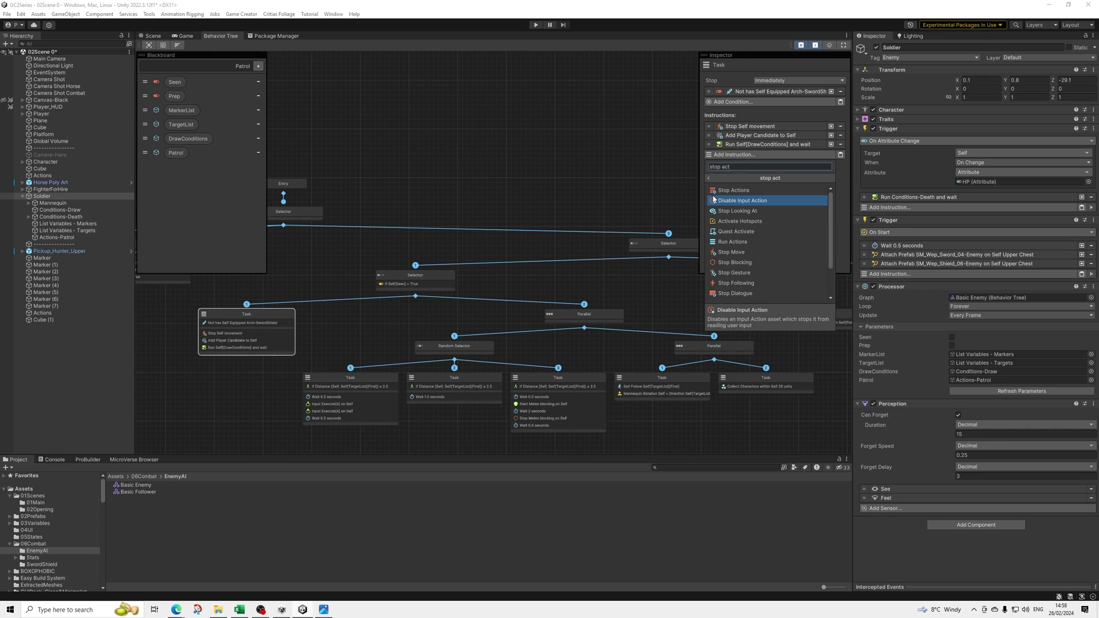
{"action": "left_click", "coordinate": [727, 190]}
{"action": "left_click", "coordinate": [796, 165]}
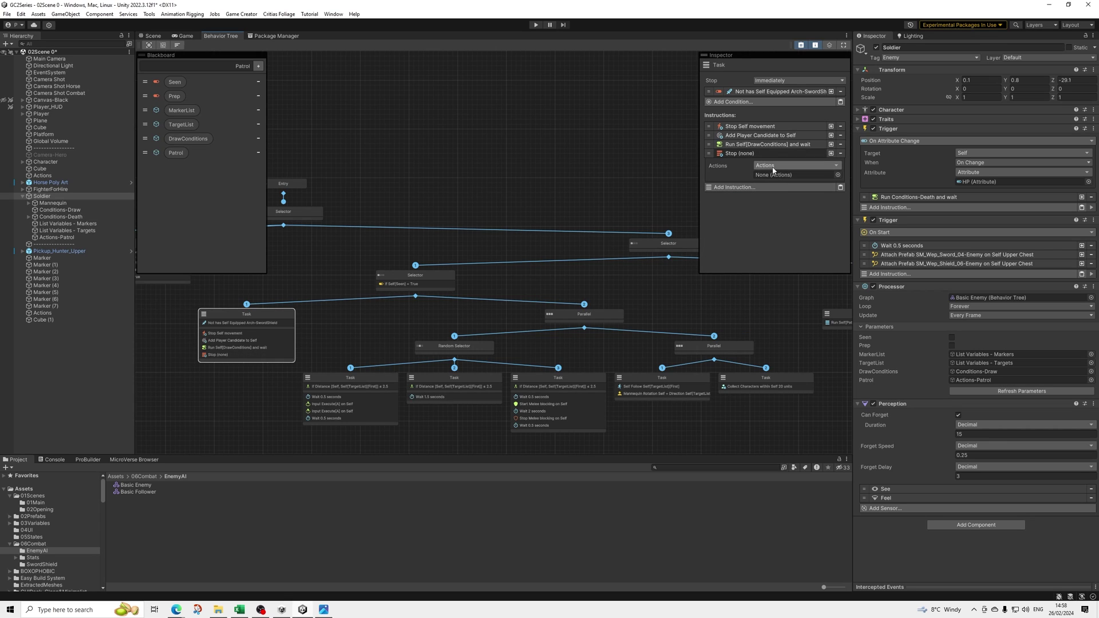
{"action": "left_click", "coordinate": [777, 222]}
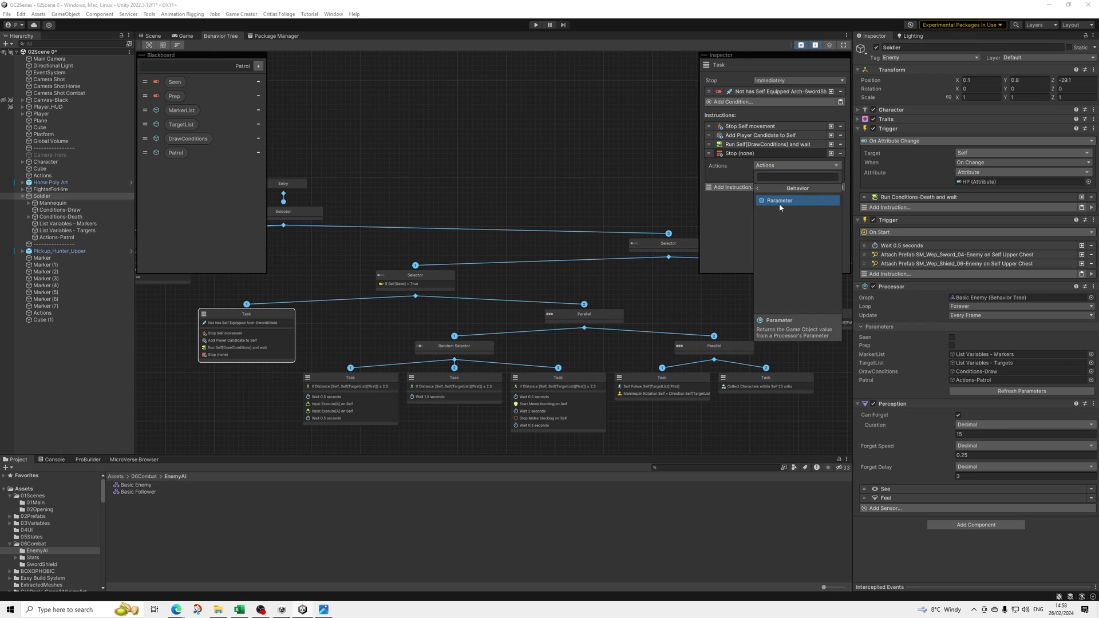
{"action": "left_click", "coordinate": [778, 201]}
{"action": "type", "text": "Patrol"}
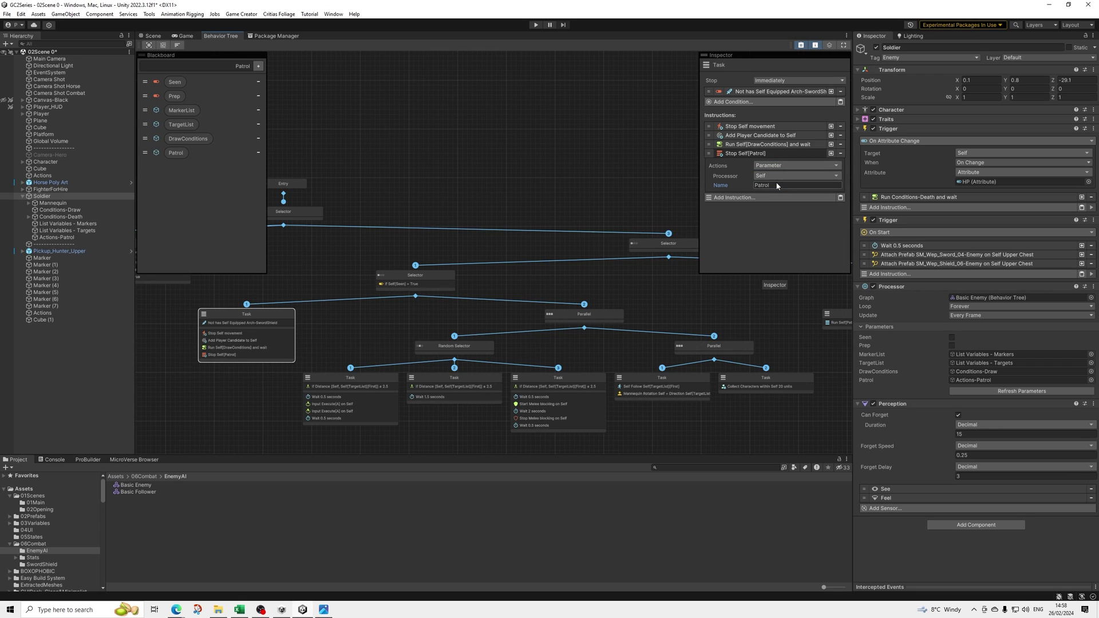
{"action": "left_click", "coordinate": [756, 153]}
{"action": "left_click_drag", "start_coordinate": [710, 155], "coordinate": [720, 136]}
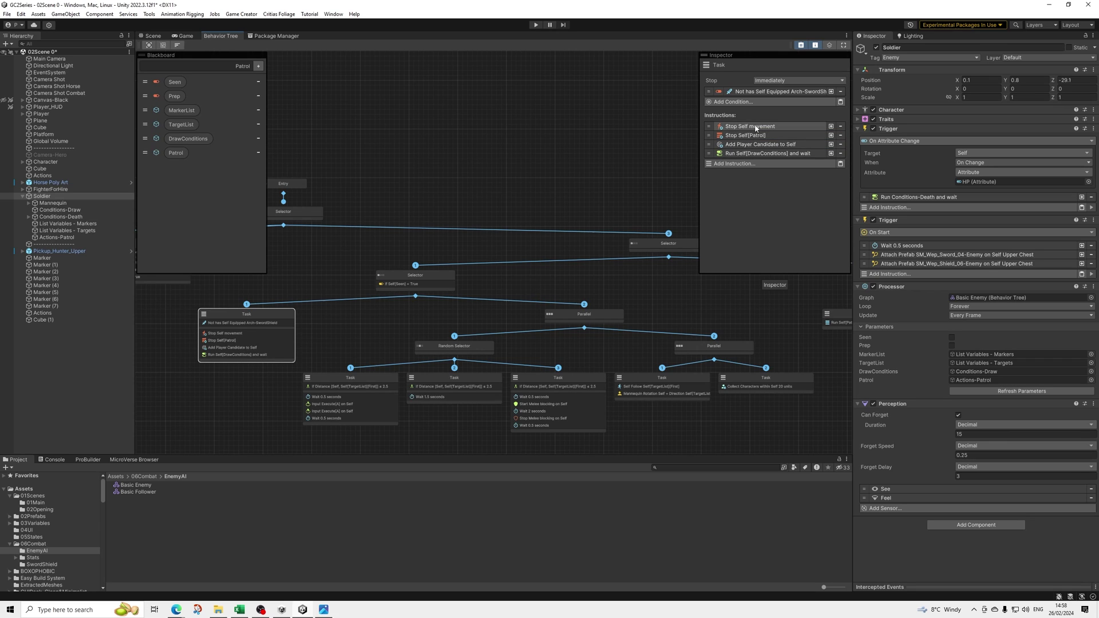
{"action": "scroll", "coordinate": [578, 252], "scroll_direction": "down", "scroll_amount": 1}
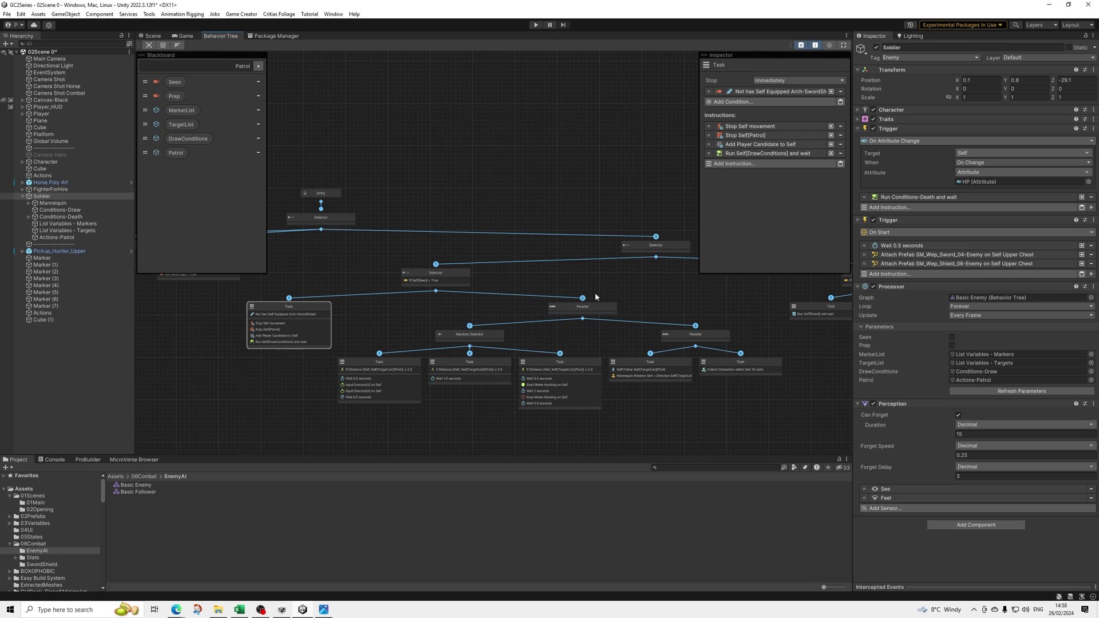
{"action": "middle_click_drag", "start_coordinate": [596, 296], "coordinate": [494, 308]}
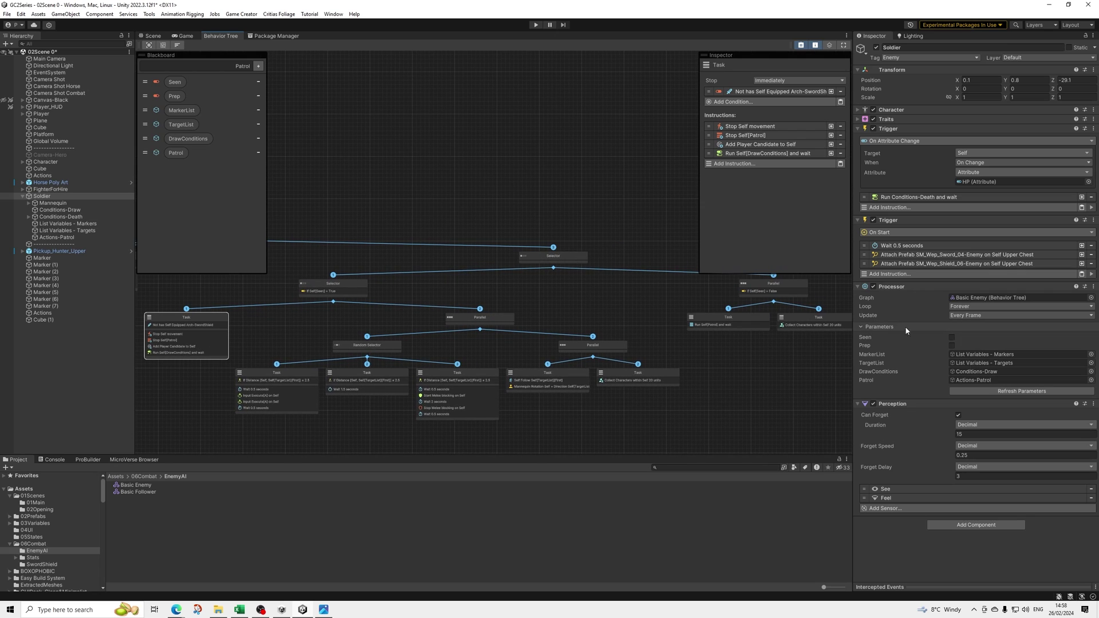
{"action": "left_click", "coordinate": [733, 324]}
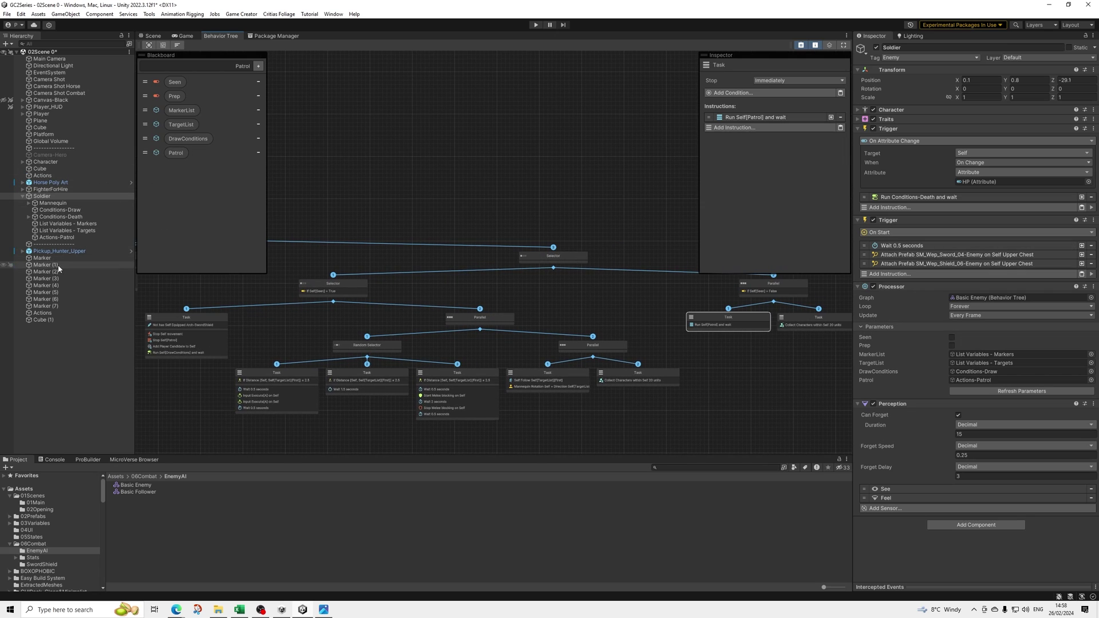
{"action": "left_click", "coordinate": [57, 237]}
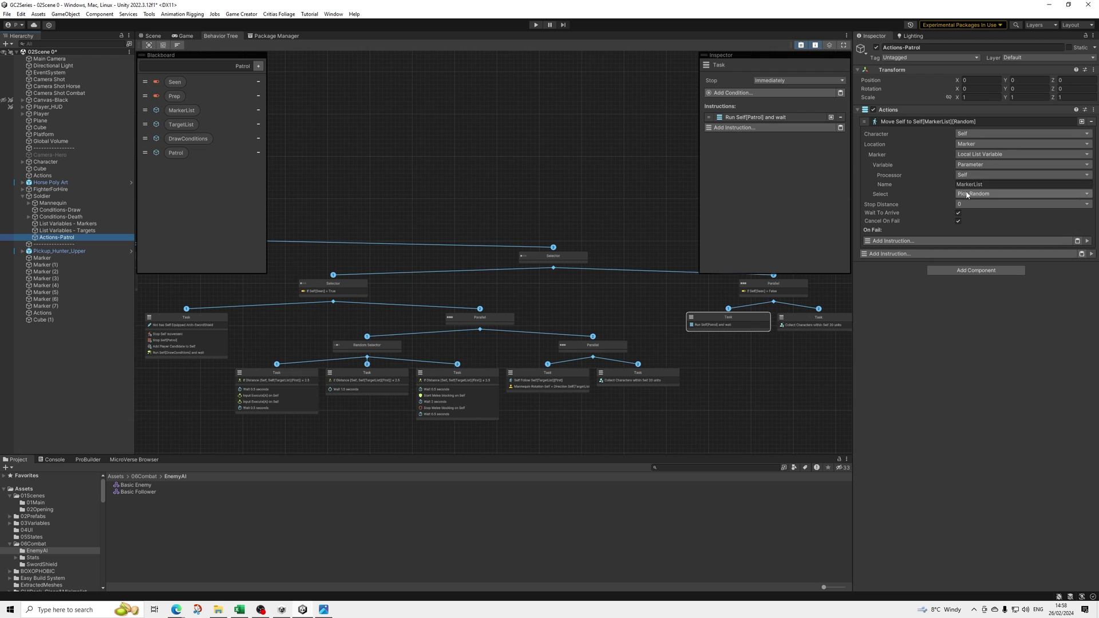
{"action": "left_click", "coordinate": [957, 221]}
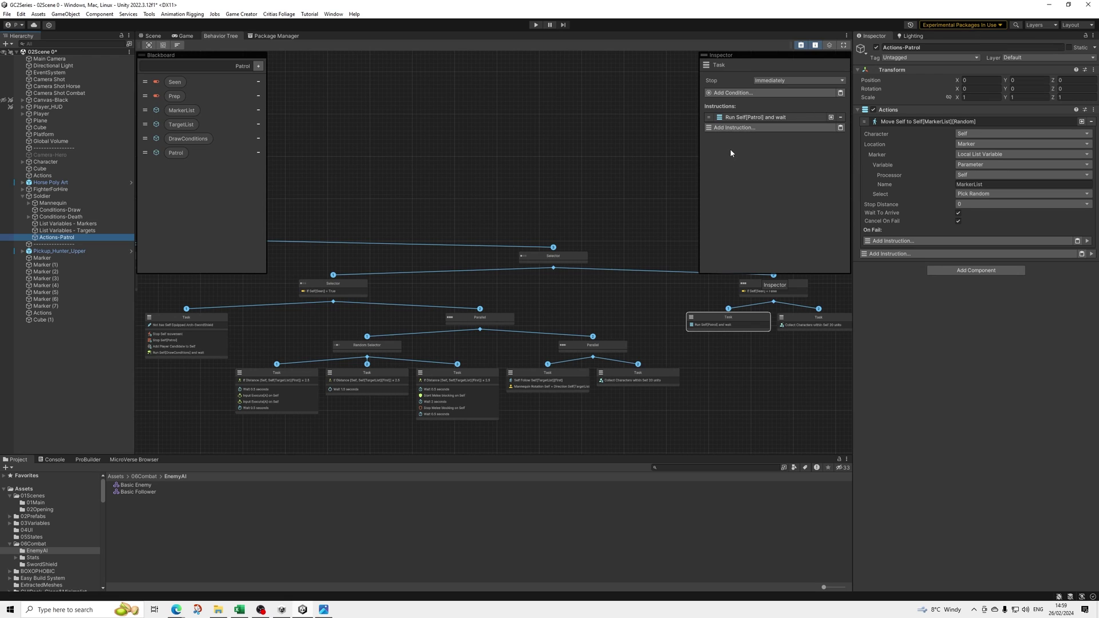
{"action": "left_click", "coordinate": [197, 332]}
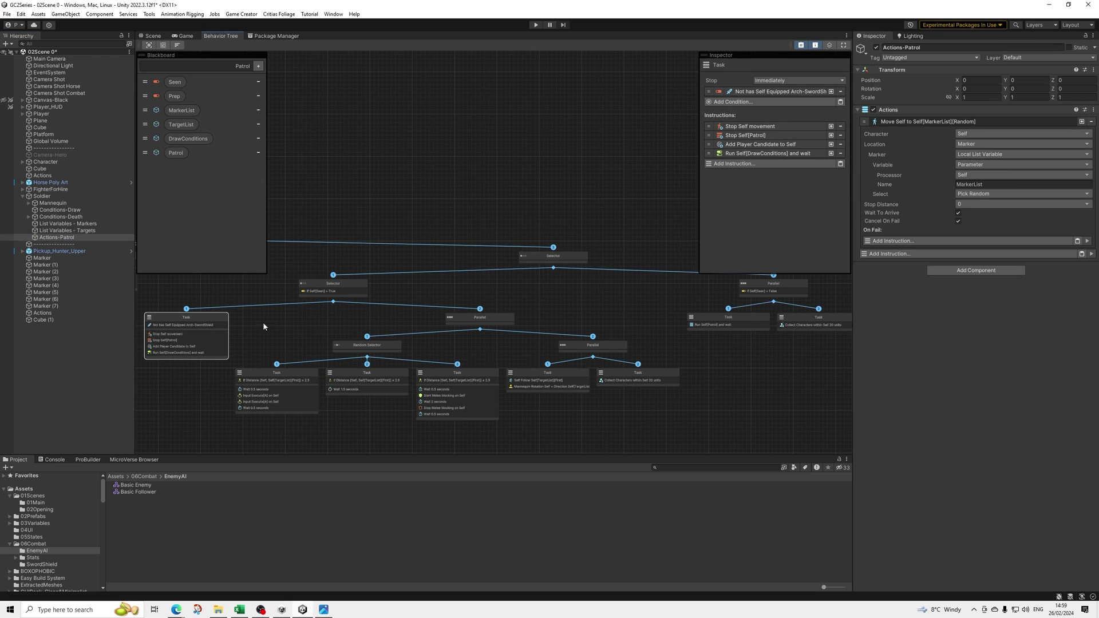
{"action": "left_click", "coordinate": [734, 164]}
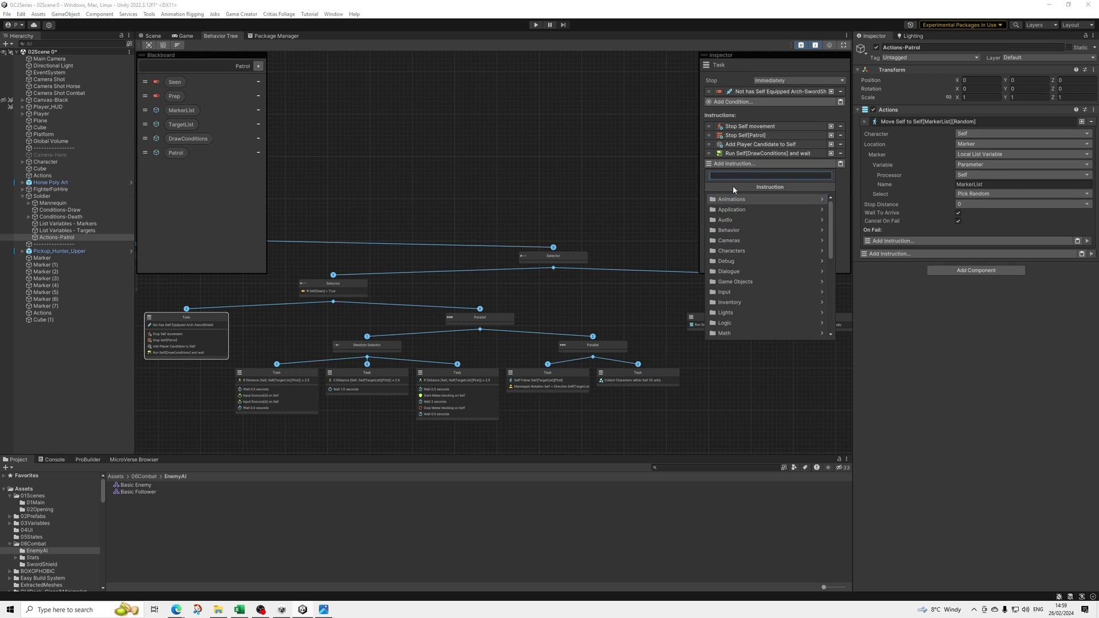
{"action": "left_click", "coordinate": [644, 248]}
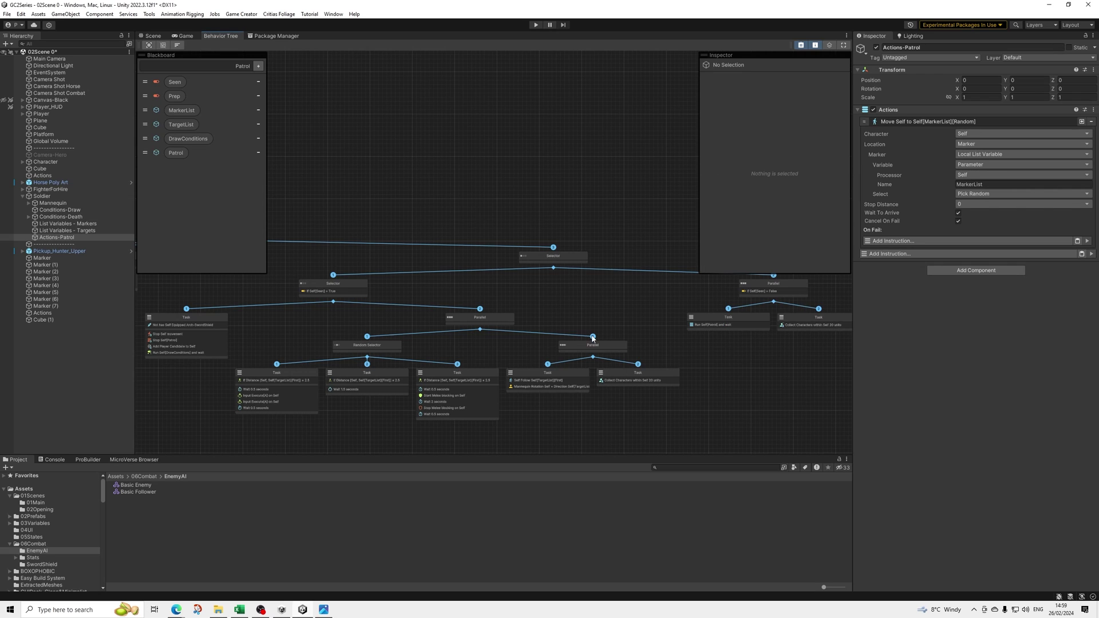
{"action": "left_click", "coordinate": [719, 316]}
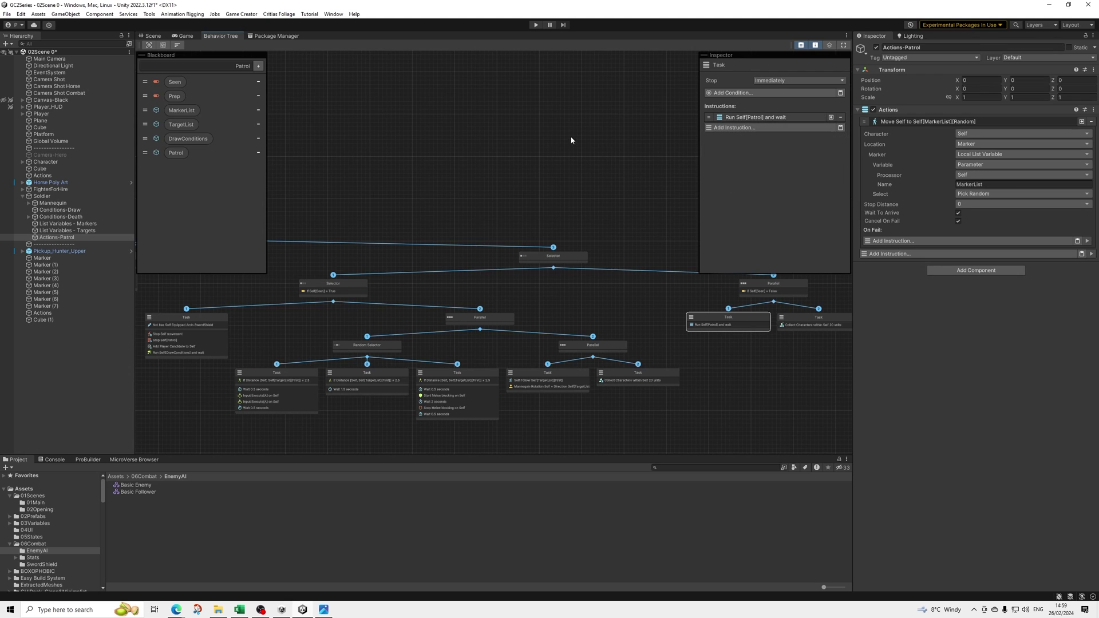
{"action": "left_click", "coordinate": [217, 326]}
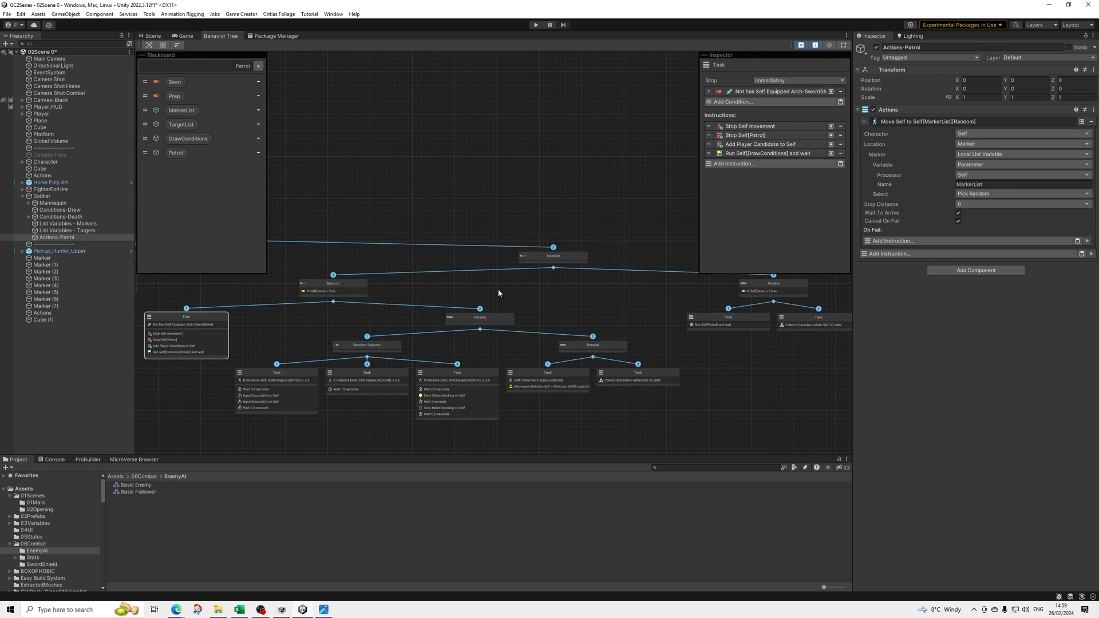
{"action": "left_click", "coordinate": [356, 285]}
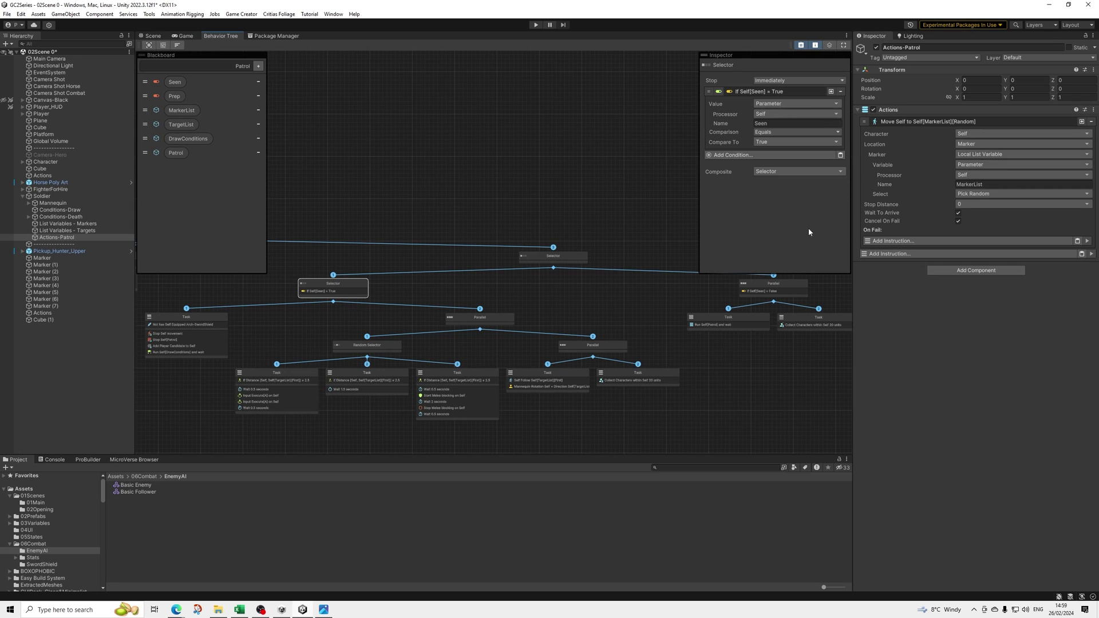
- Delete the Seen Blackboard parameter and the patrol Parallel's If Self[Seen] = False condition
{"action": "scroll", "coordinate": [673, 303], "scroll_direction": "up", "scroll_amount": 2}
{"action": "left_click", "coordinate": [642, 266]}
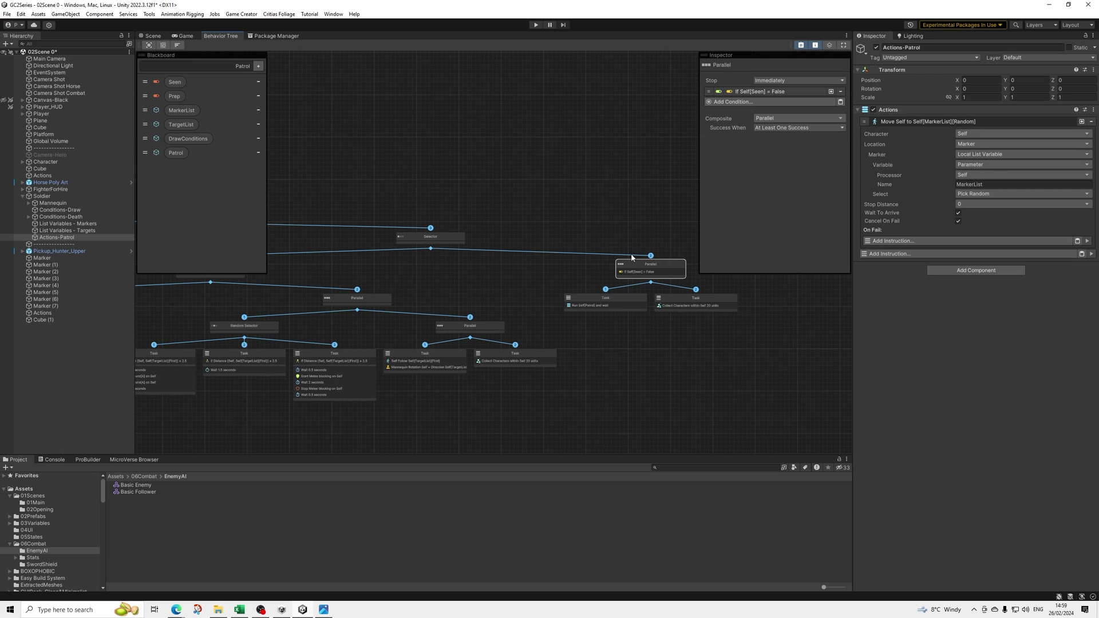
{"action": "scroll", "coordinate": [628, 258], "scroll_direction": "up", "scroll_amount": 2}
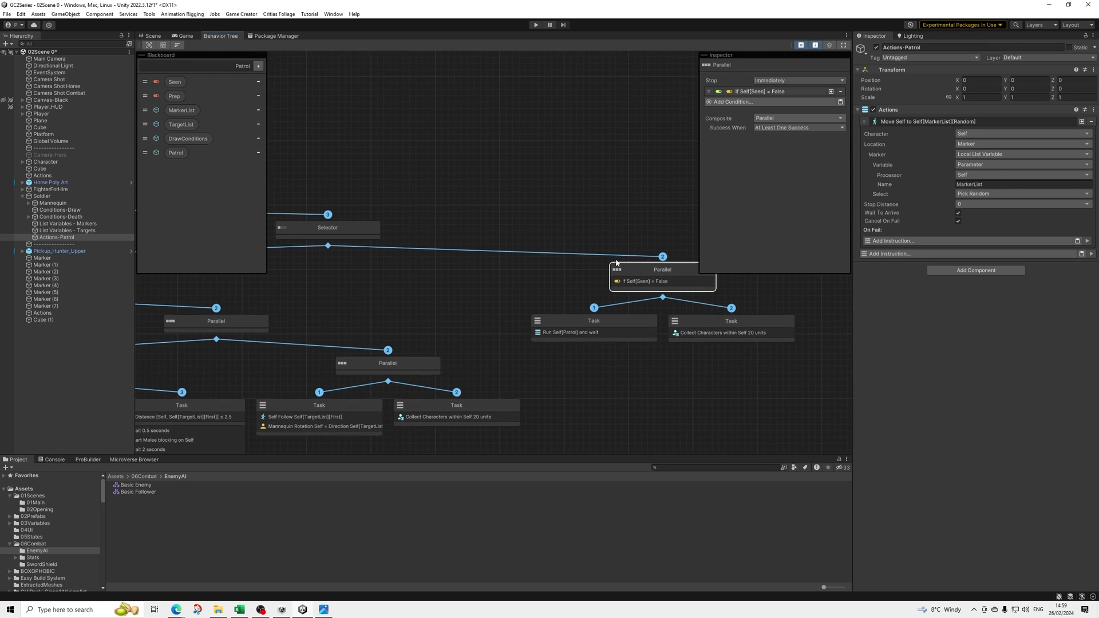
{"action": "left_click", "coordinate": [758, 93]}
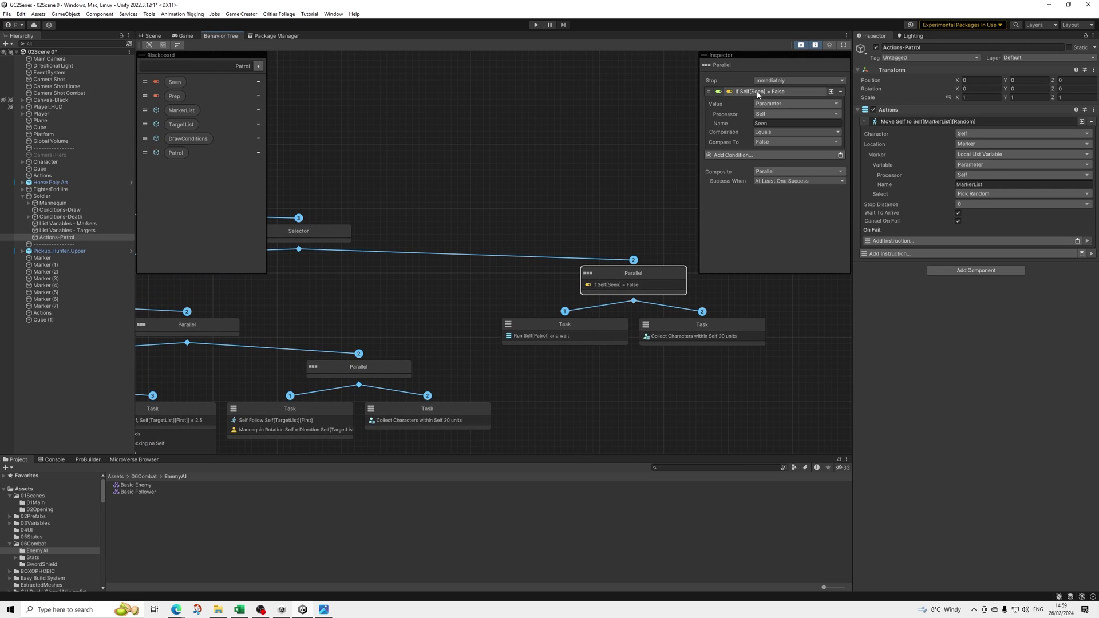
{"action": "left_click", "coordinate": [259, 81]}
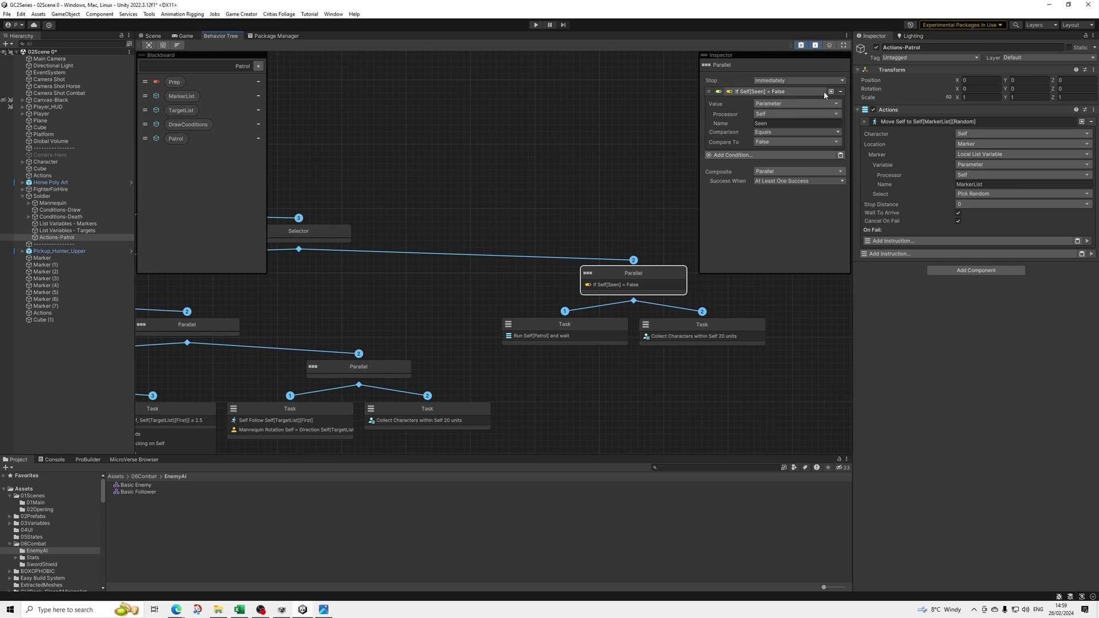
{"action": "left_click", "coordinate": [840, 92]}
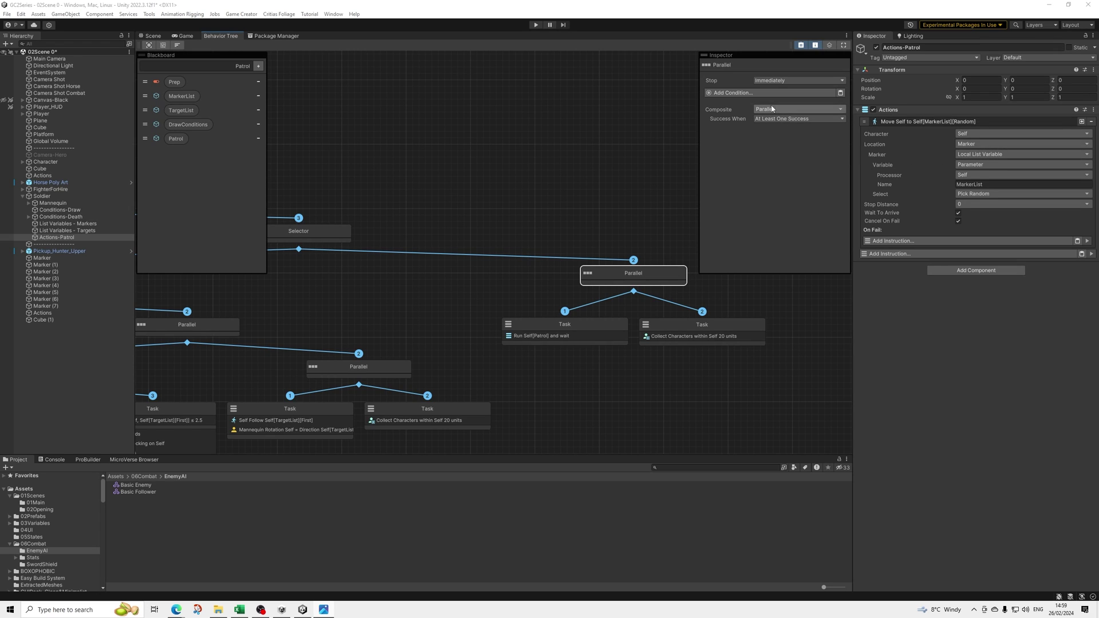
- Browse the Perception sight conditions, remove the can-see-Player condition, and return to the Scene view
{"action": "left_click", "coordinate": [755, 93]}
{"action": "scroll", "coordinate": [768, 197], "scroll_direction": "down", "scroll_amount": 3}
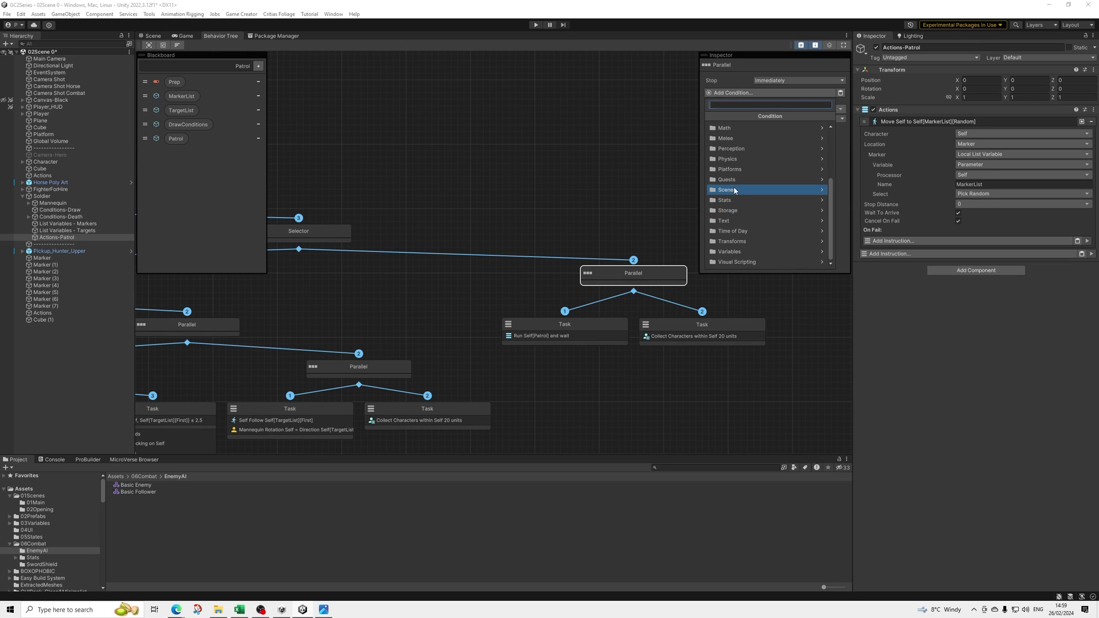
{"action": "scroll", "coordinate": [744, 193], "scroll_direction": "up", "scroll_amount": 2}
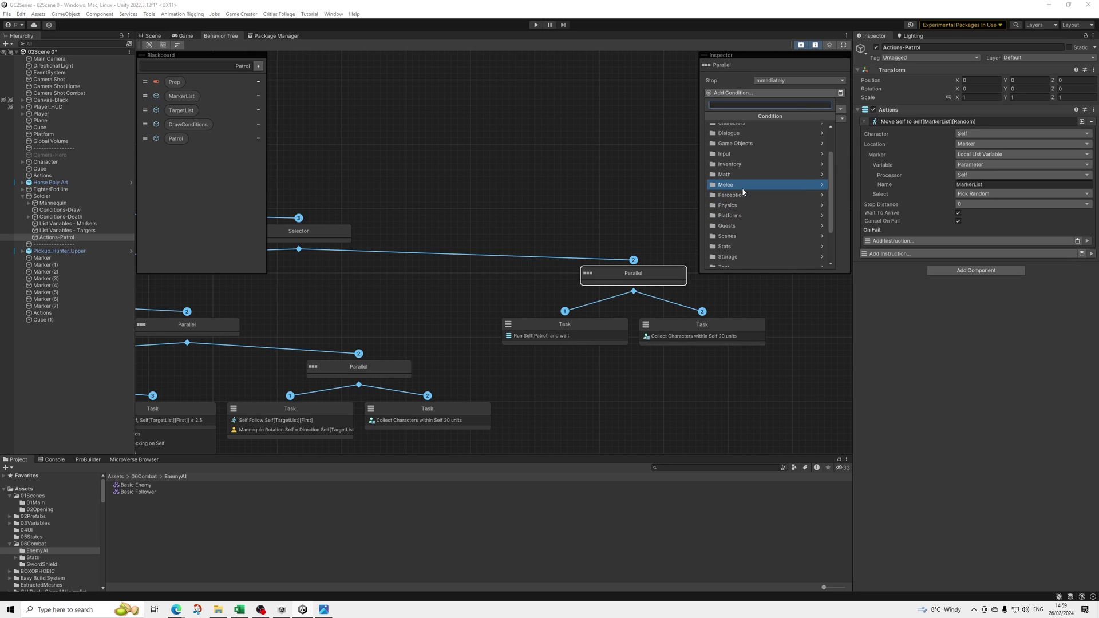
{"action": "left_click", "coordinate": [740, 197]}
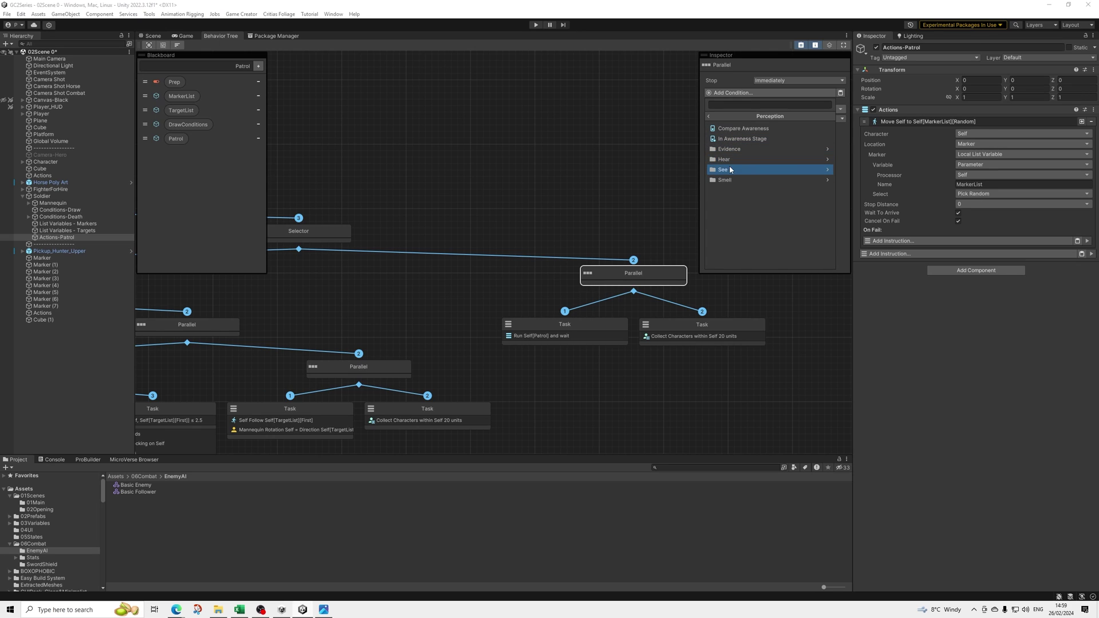
{"action": "left_click", "coordinate": [738, 169]}
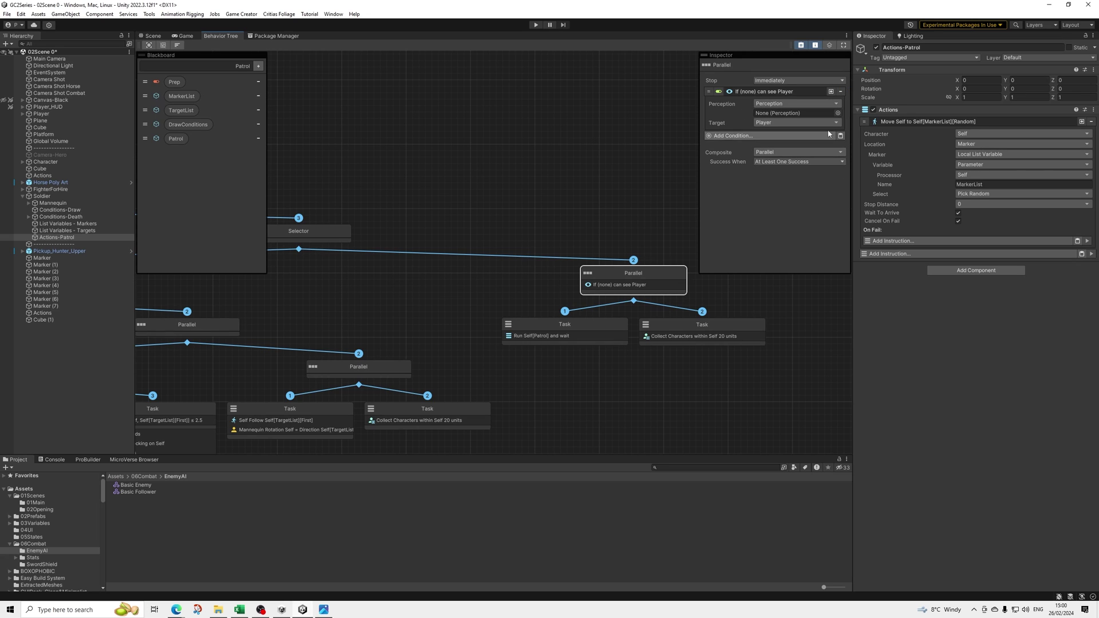
{"action": "left_click", "coordinate": [841, 92]}
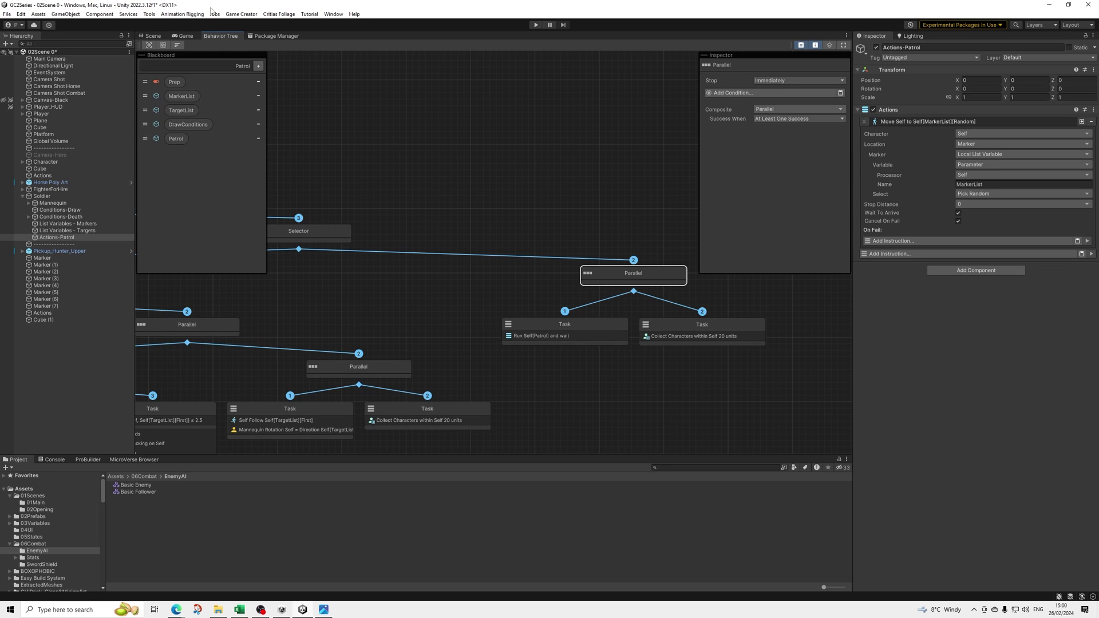
{"action": "left_click", "coordinate": [152, 35]}
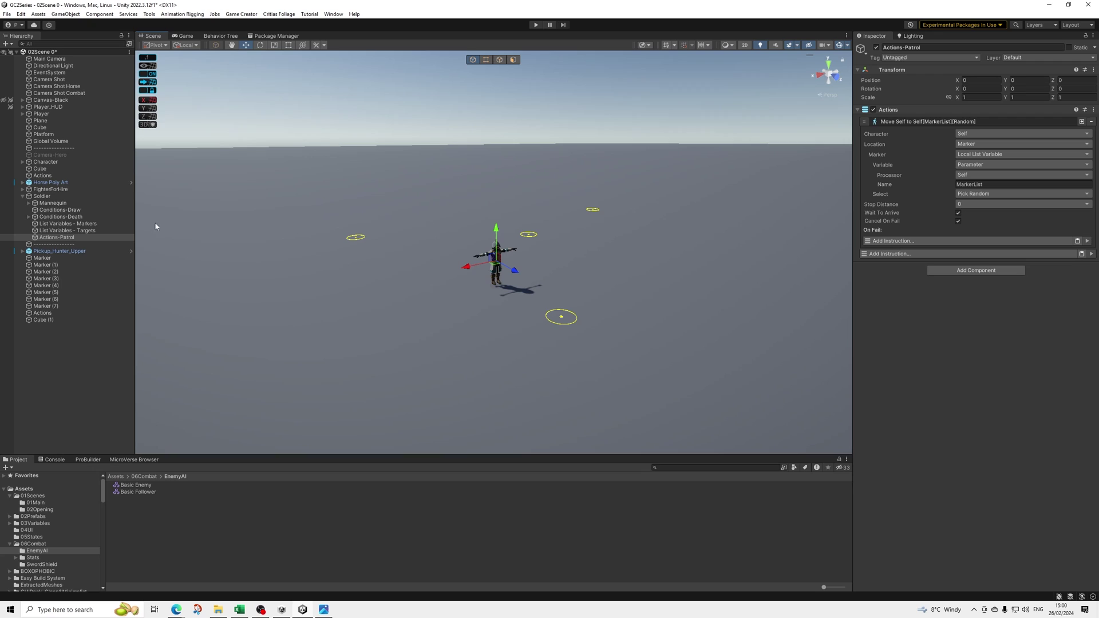
- Review the Soldier's See and Feel Perception component, then go back to the Behavior Tree graph
{"action": "left_click", "coordinate": [46, 197]}
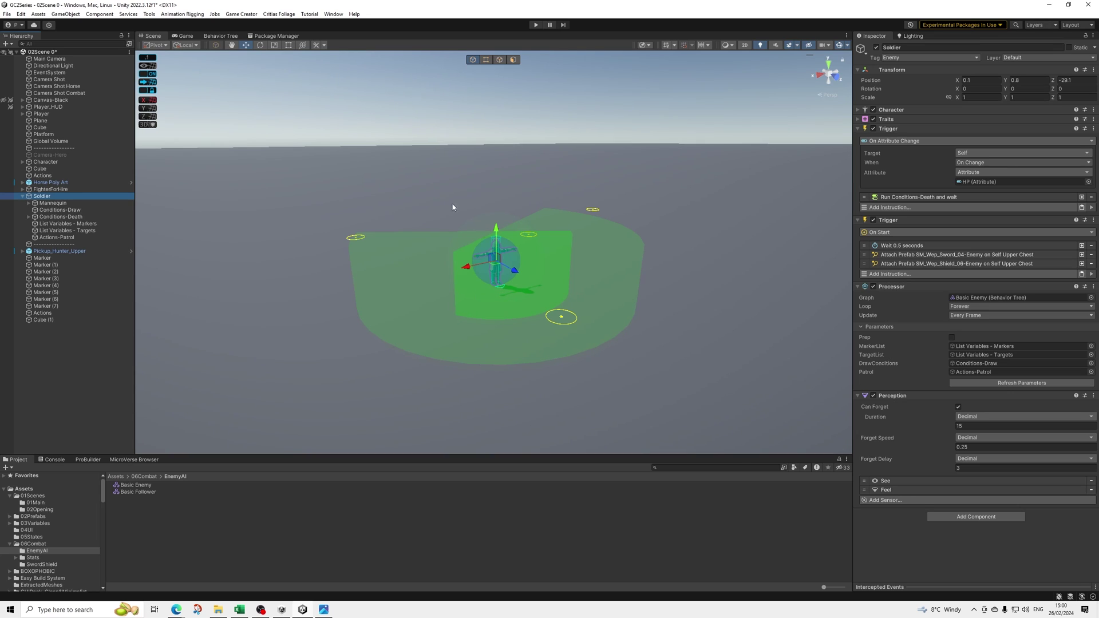
{"action": "left_click", "coordinate": [225, 35]}
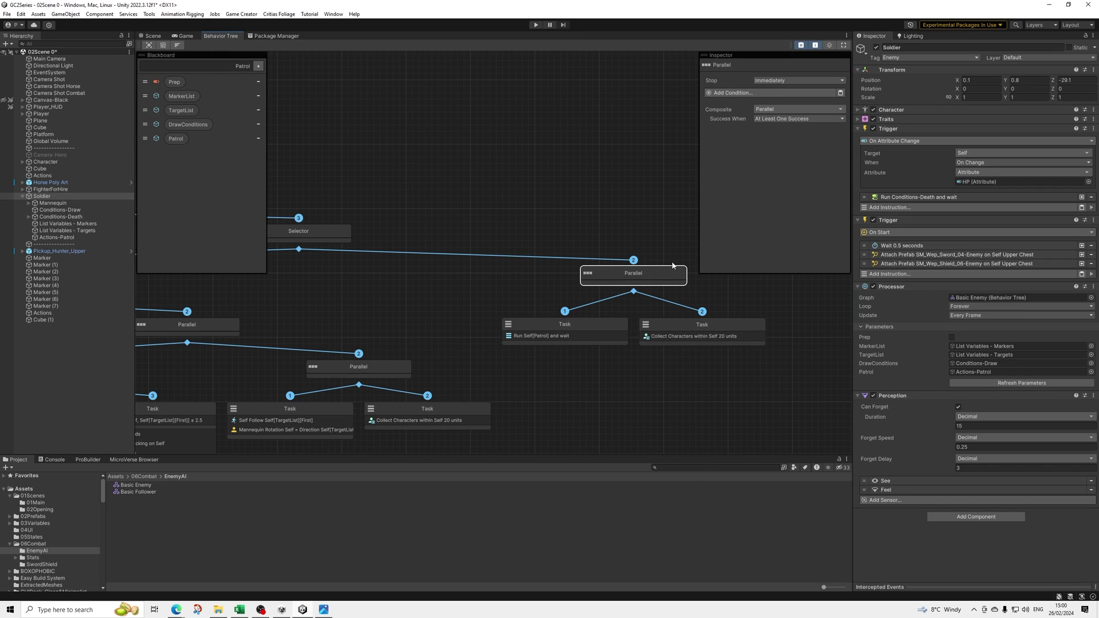
- Add a Compare Awareness condition to the patrol Parallel: Self perception, Less than 0.6
{"action": "left_click", "coordinate": [750, 94]}
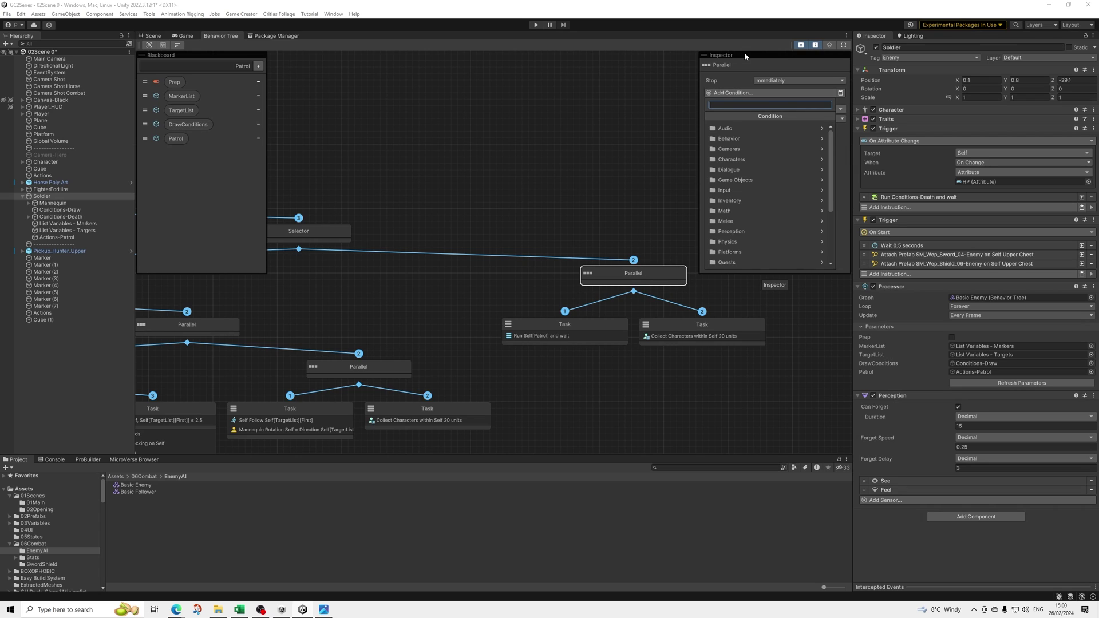
{"action": "left_click", "coordinate": [744, 232]}
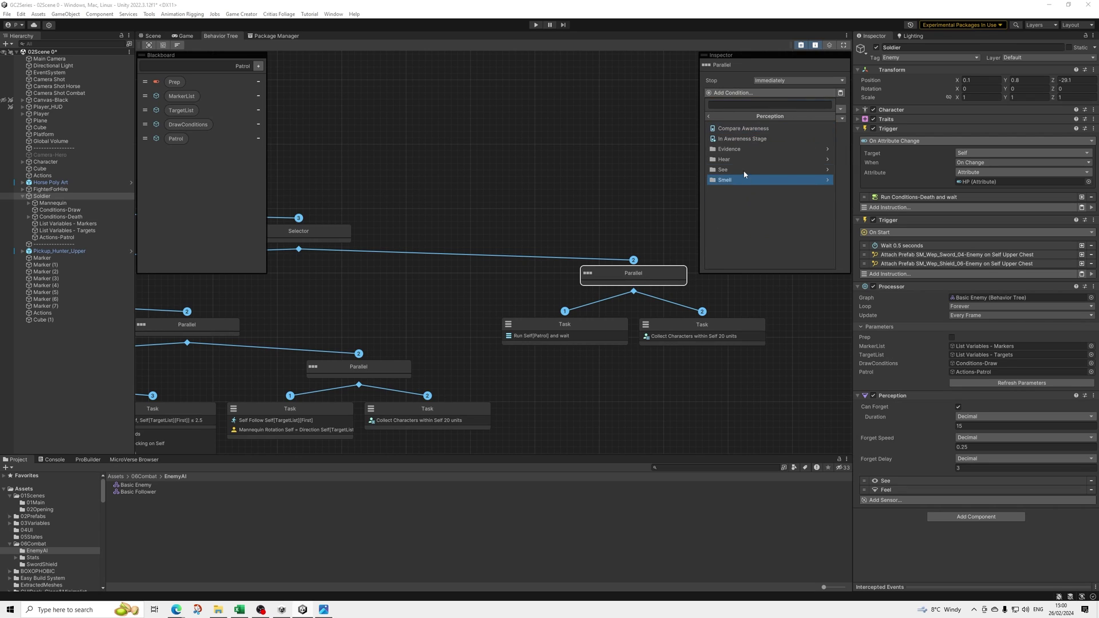
{"action": "left_click", "coordinate": [746, 129]}
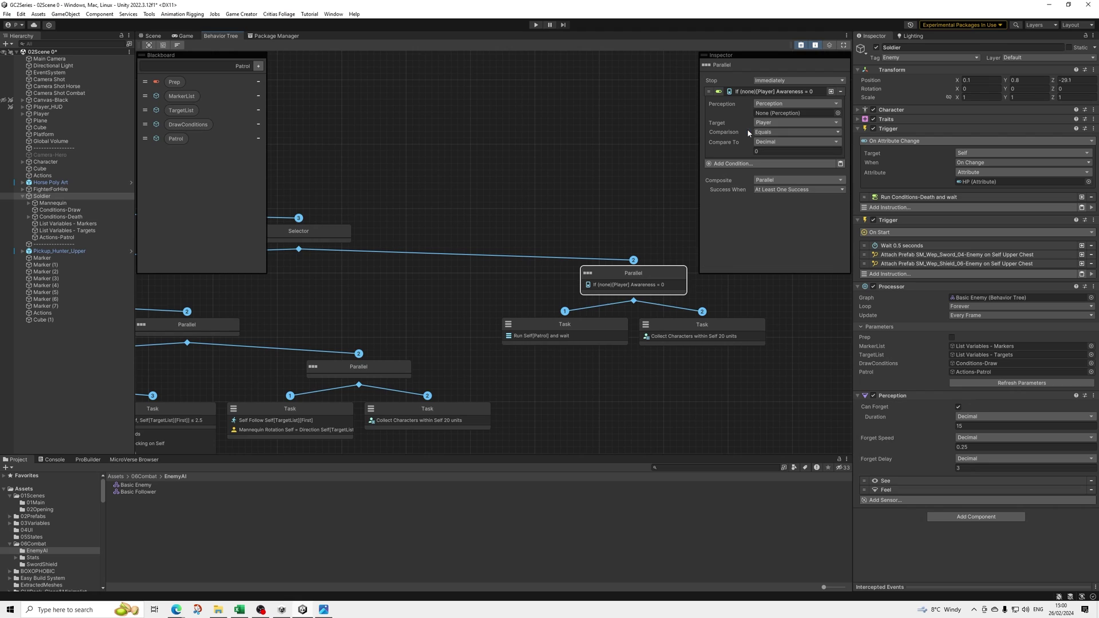
{"action": "left_click", "coordinate": [763, 103]}
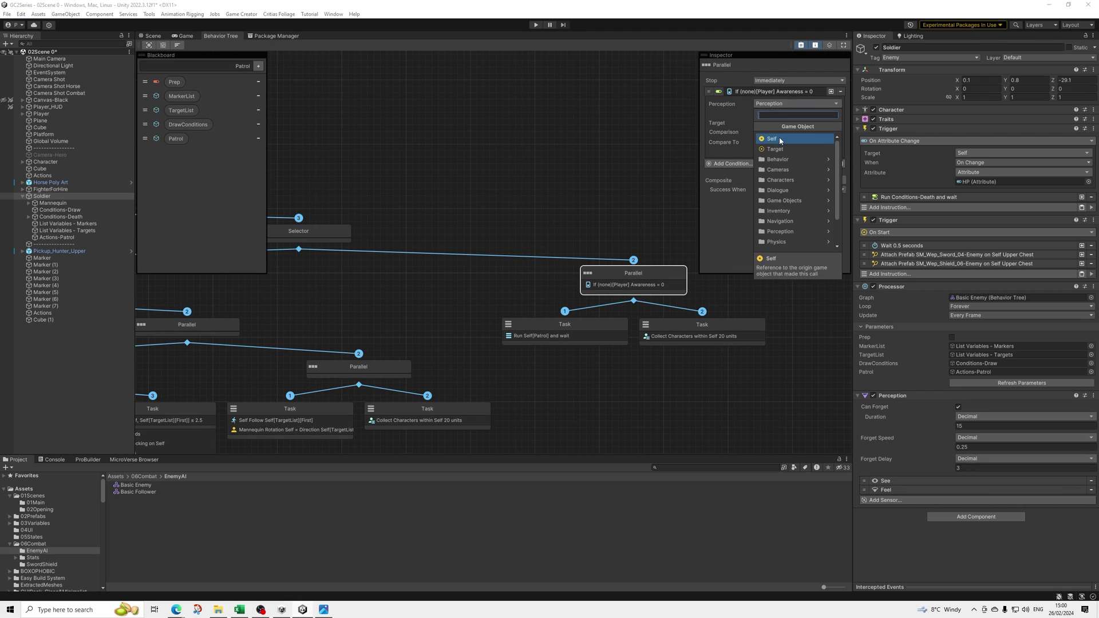
{"action": "left_click", "coordinate": [765, 137]}
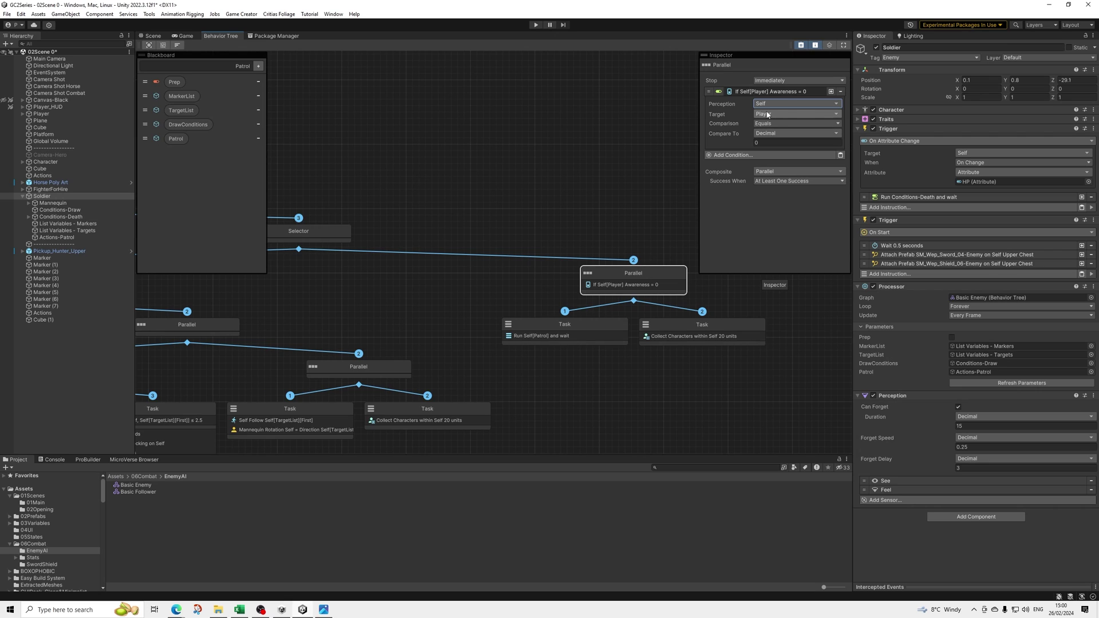
{"action": "left_click", "coordinate": [768, 124]}
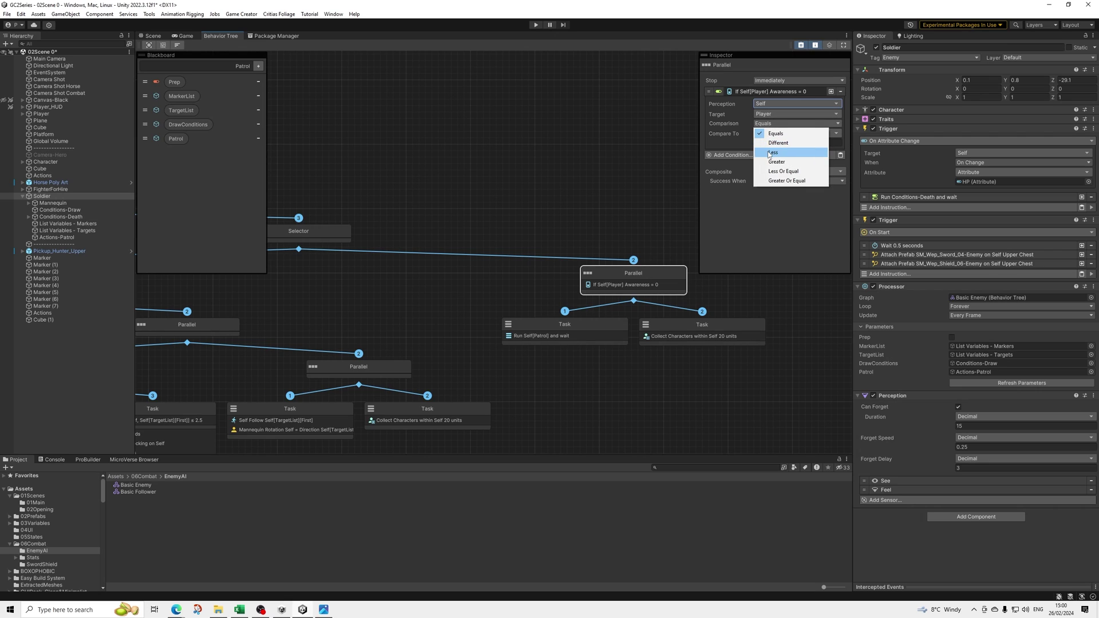
{"action": "left_click", "coordinate": [770, 153]}
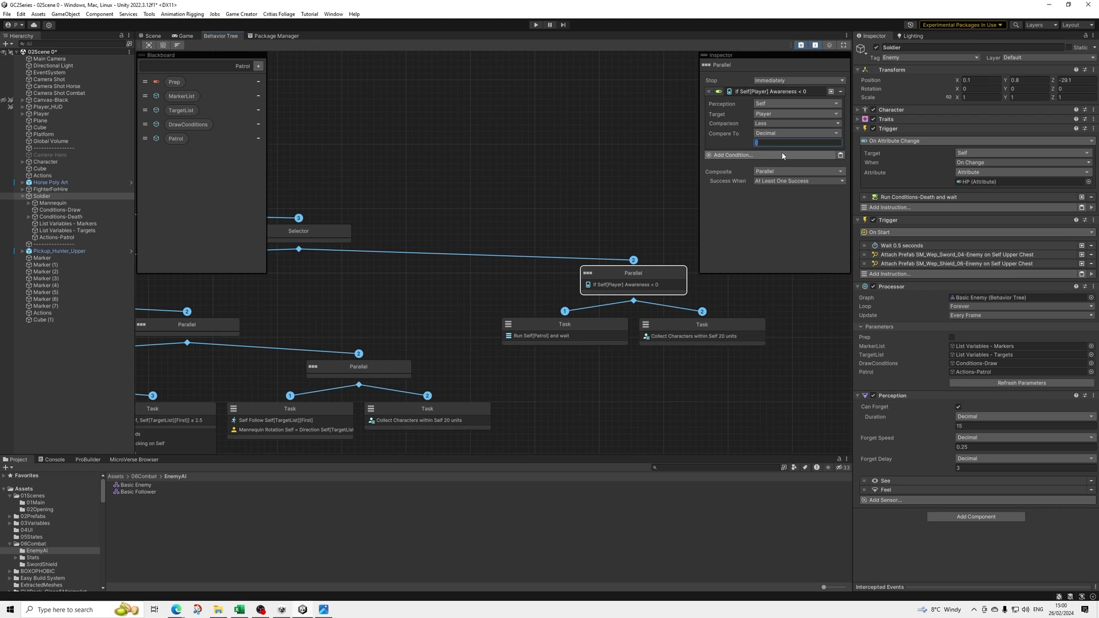
{"action": "type", "text": "0.6"}
{"action": "left_click", "coordinate": [783, 187]}
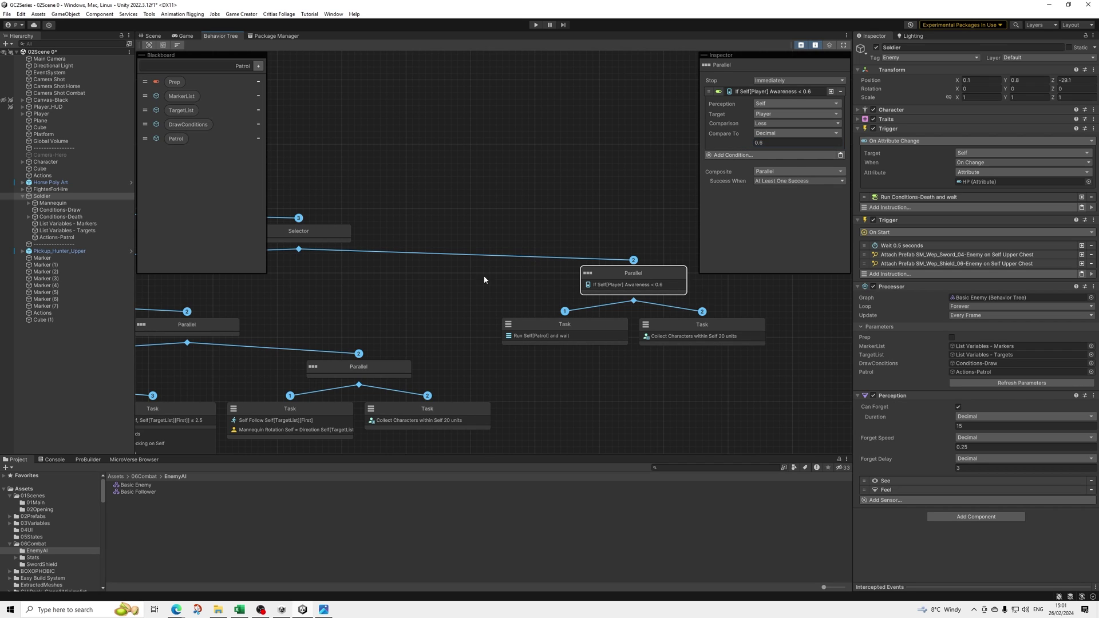
{"action": "middle_click_drag", "start_coordinate": [444, 301], "coordinate": [540, 304]}
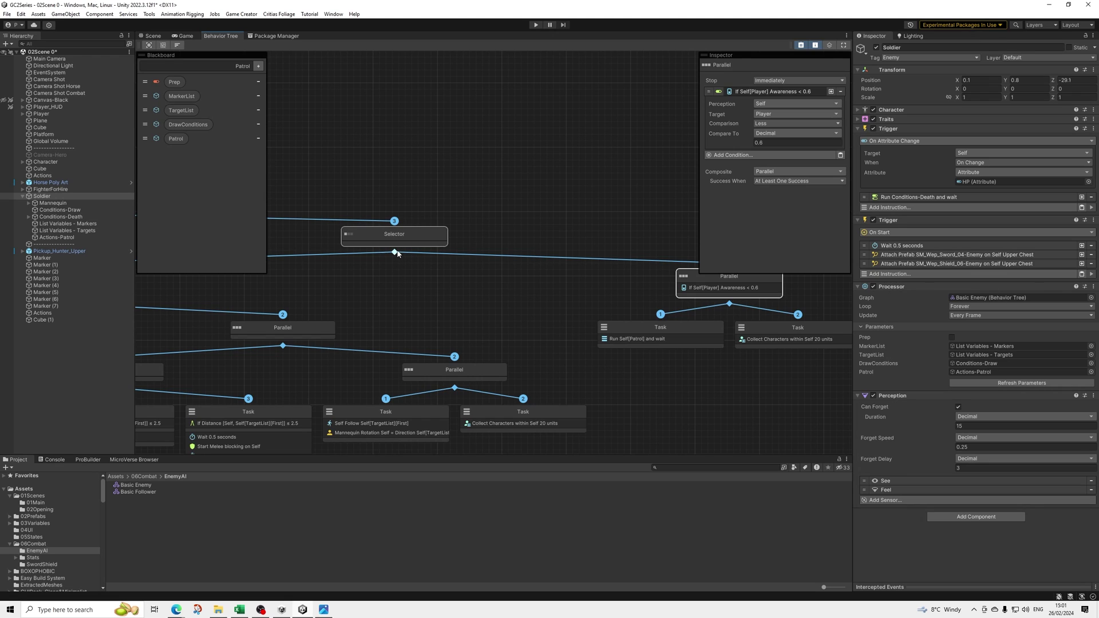
- Add a new Task node branching from the Selector
{"action": "left_click_drag", "start_coordinate": [394, 253], "coordinate": [447, 291]}
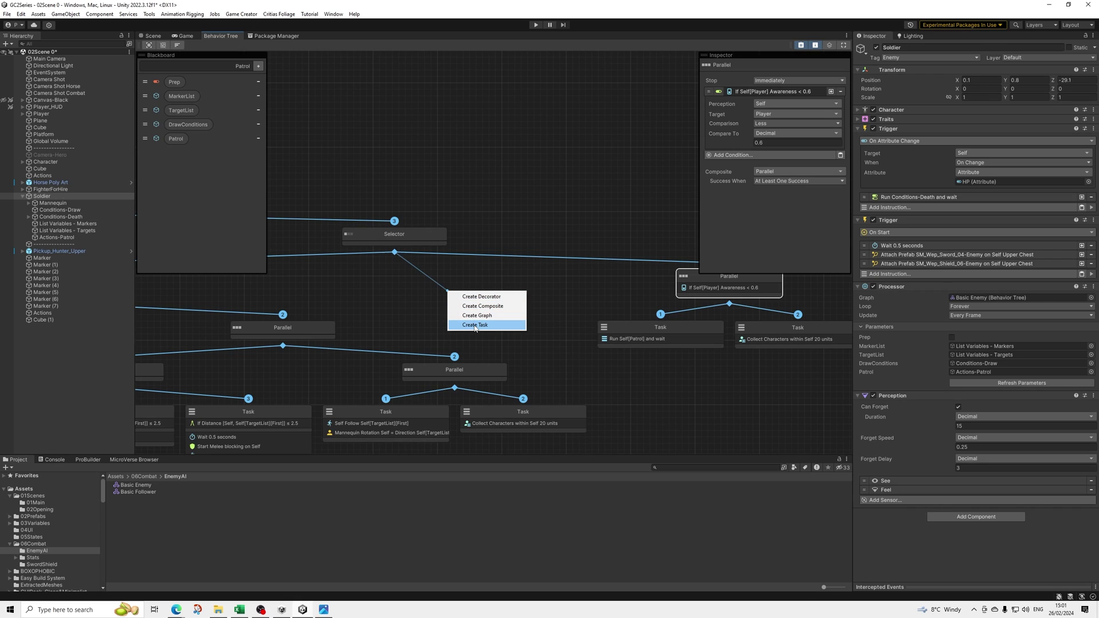
{"action": "left_click", "coordinate": [476, 325]}
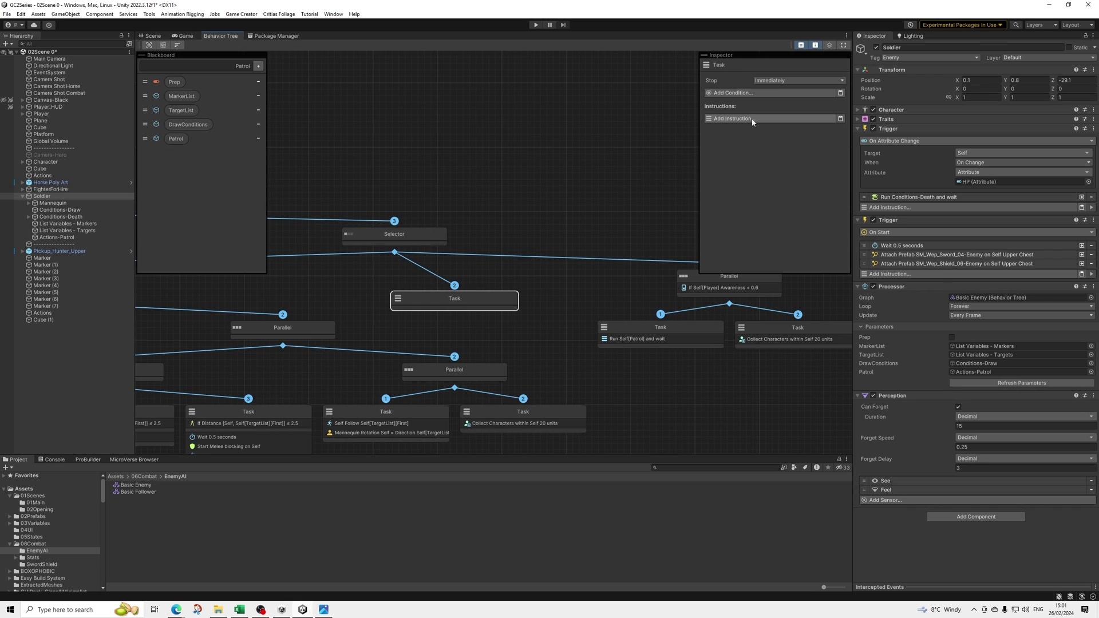
{"action": "left_click", "coordinate": [733, 94]}
- Copy the Parallel's awareness condition into the new Task and set it to Greater Or Equal 0.6
{"action": "left_click", "coordinate": [687, 289]}
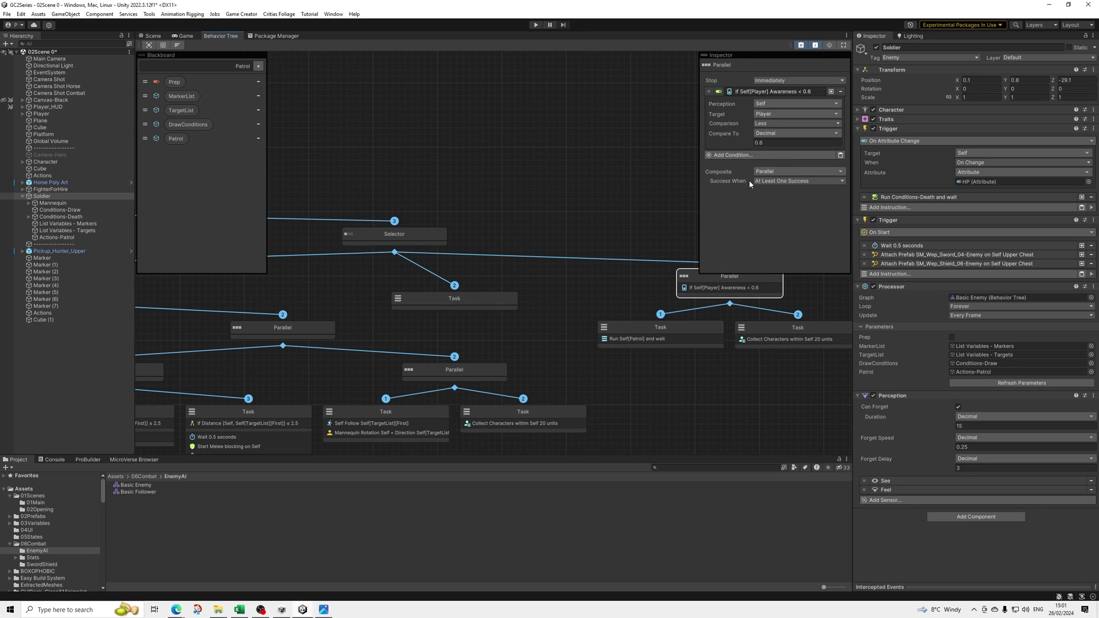
{"action": "right_click", "coordinate": [770, 91]}
{"action": "left_click", "coordinate": [785, 96]}
{"action": "left_click", "coordinate": [454, 297]}
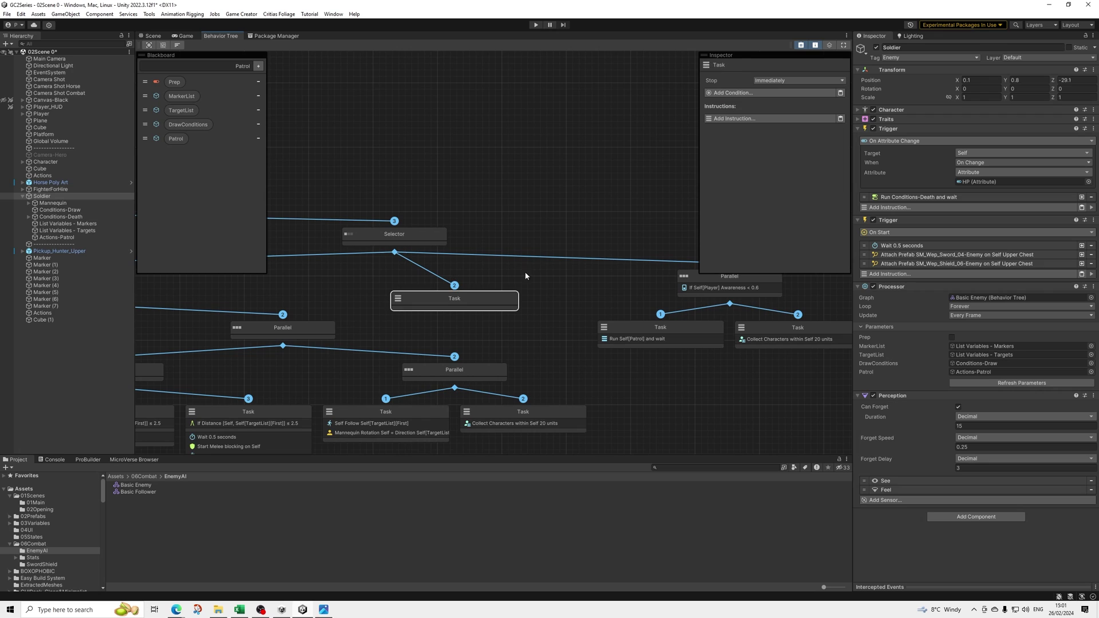
{"action": "left_click", "coordinate": [840, 93]}
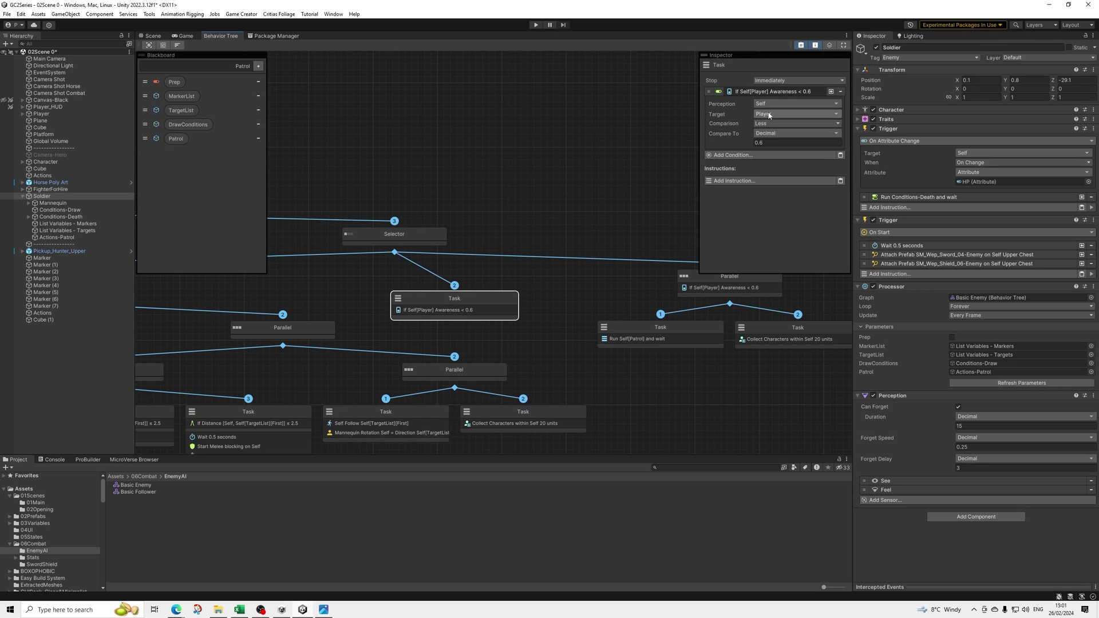
{"action": "left_click", "coordinate": [773, 123]}
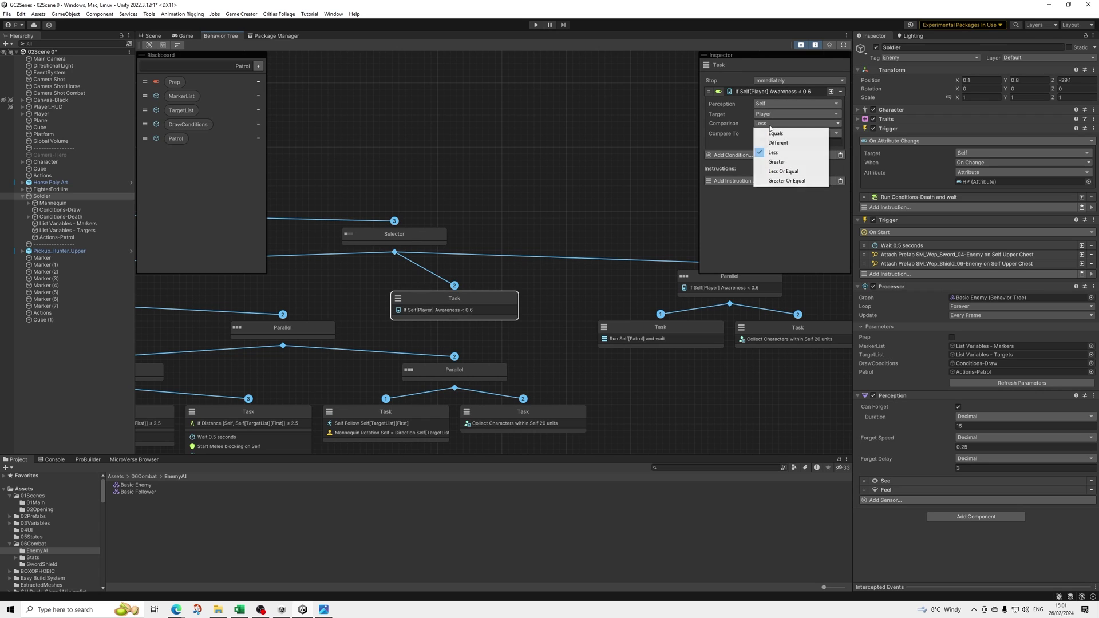
{"action": "left_click", "coordinate": [784, 181]}
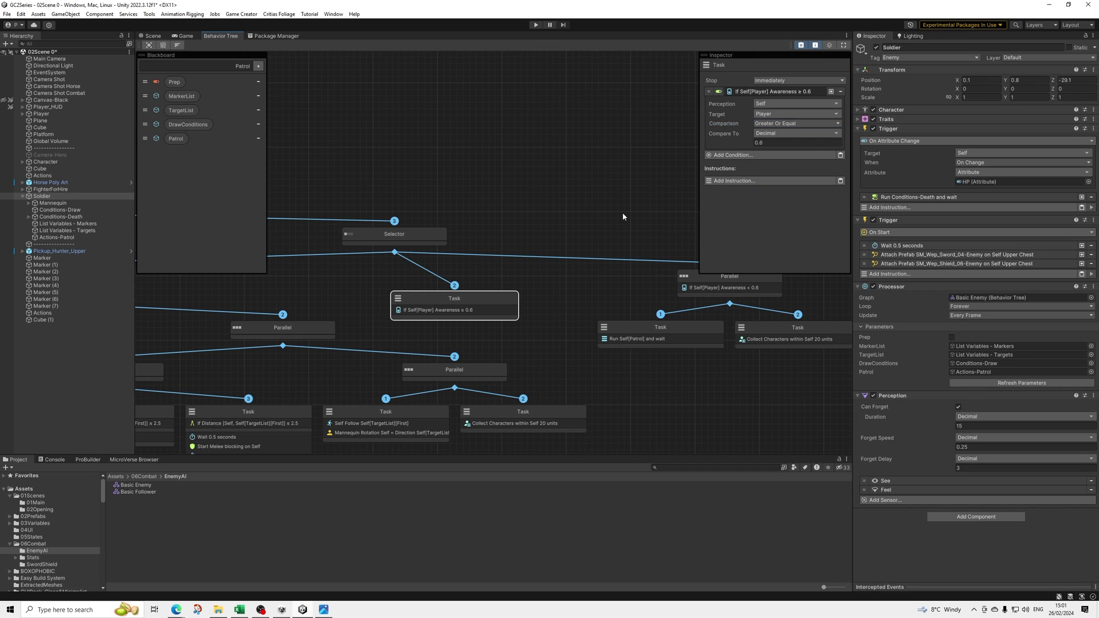
- Copy the Stop Self movement instruction from the sword-check task into the awareness Task
{"action": "middle_click_drag", "start_coordinate": [545, 288], "coordinate": [615, 284]}
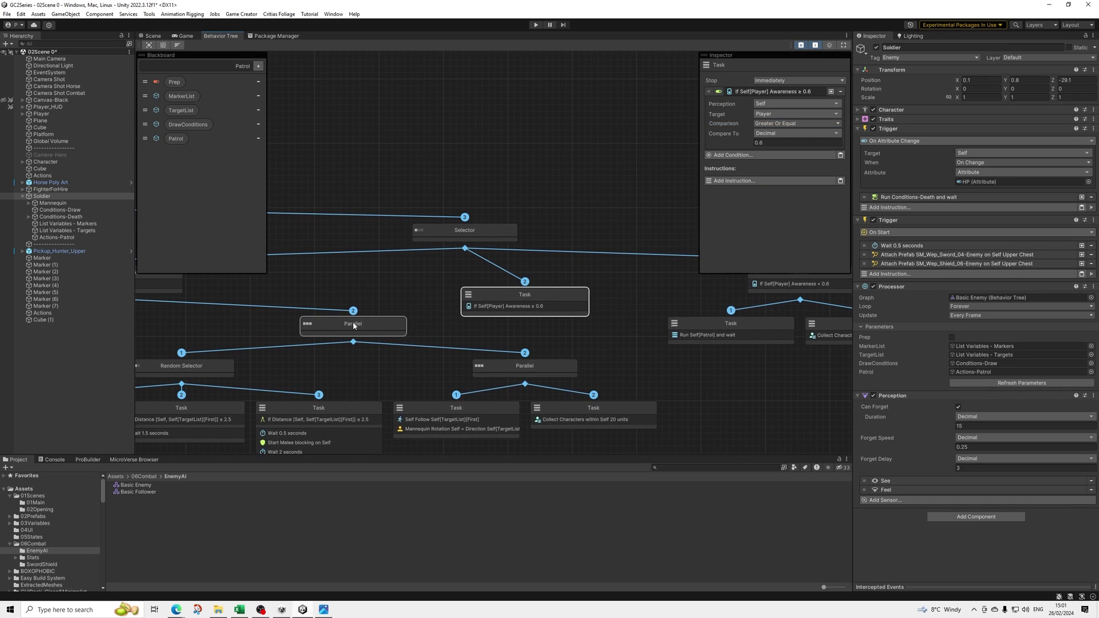
{"action": "middle_click_drag", "start_coordinate": [352, 322], "coordinate": [445, 336]}
{"action": "scroll", "coordinate": [247, 343], "scroll_direction": "down", "scroll_amount": 3}
{"action": "middle_click_drag", "start_coordinate": [249, 349], "coordinate": [351, 348]}
{"action": "left_click", "coordinate": [220, 354]}
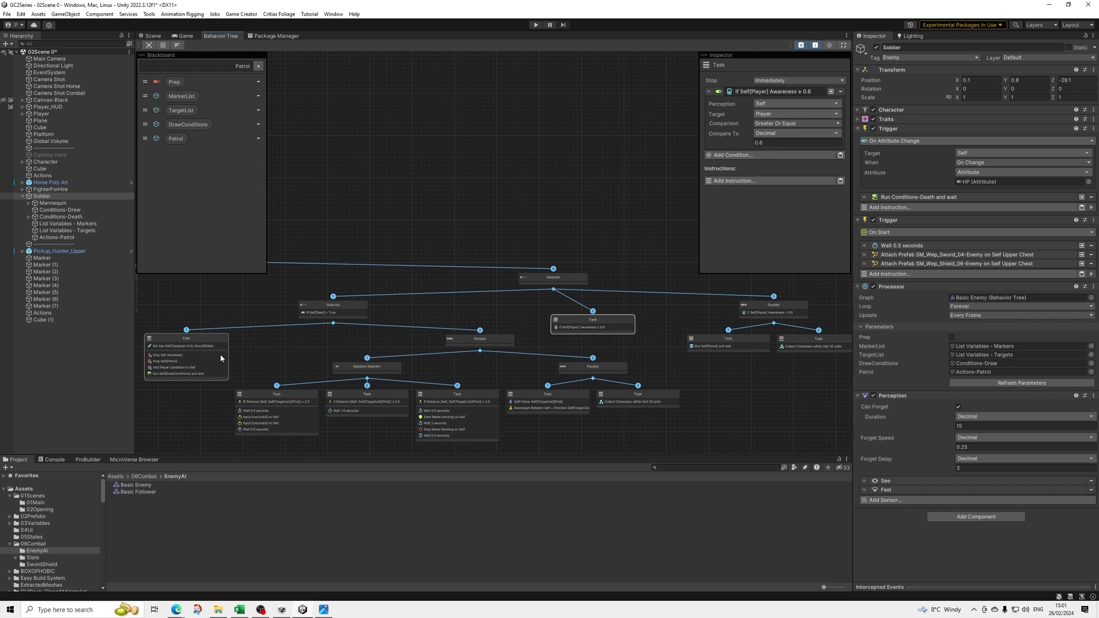
{"action": "right_click", "coordinate": [761, 127]}
{"action": "left_click", "coordinate": [777, 131]}
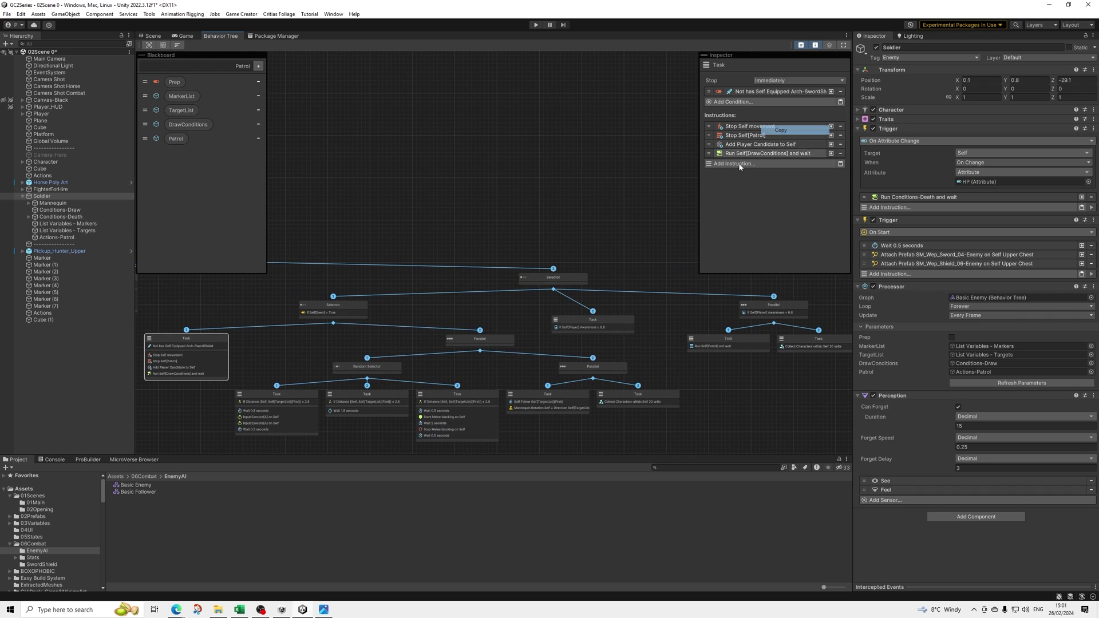
{"action": "left_click", "coordinate": [593, 322]}
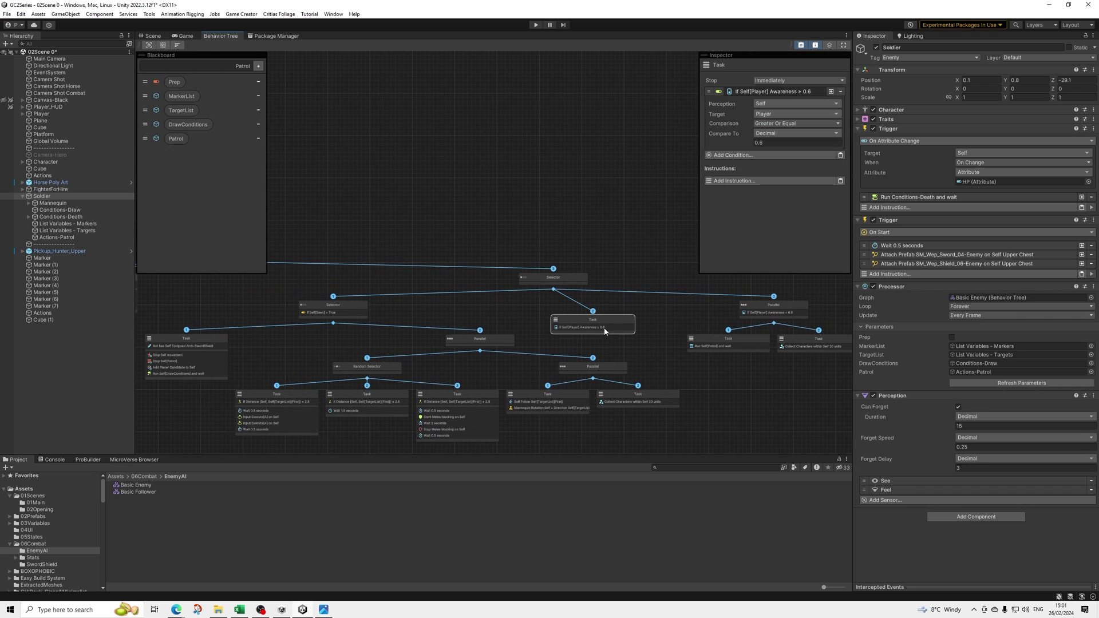
{"action": "left_click", "coordinate": [840, 181]}
- Copy the Stop Self[Patrol] instruction into the awareness Task as well
{"action": "left_click", "coordinate": [210, 360]}
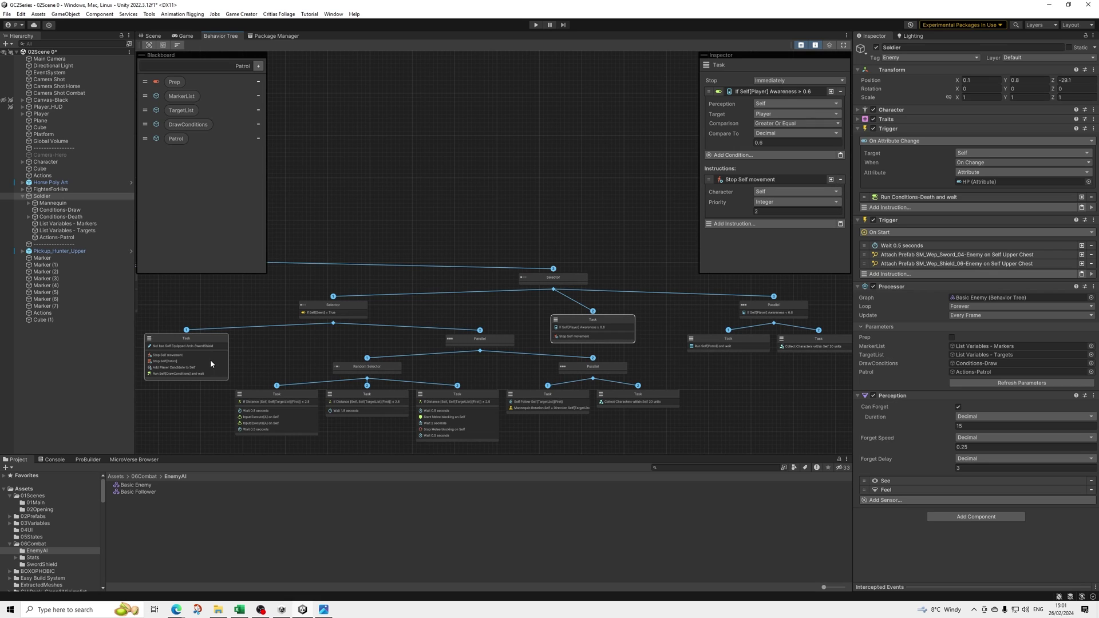
{"action": "right_click", "coordinate": [747, 140]}
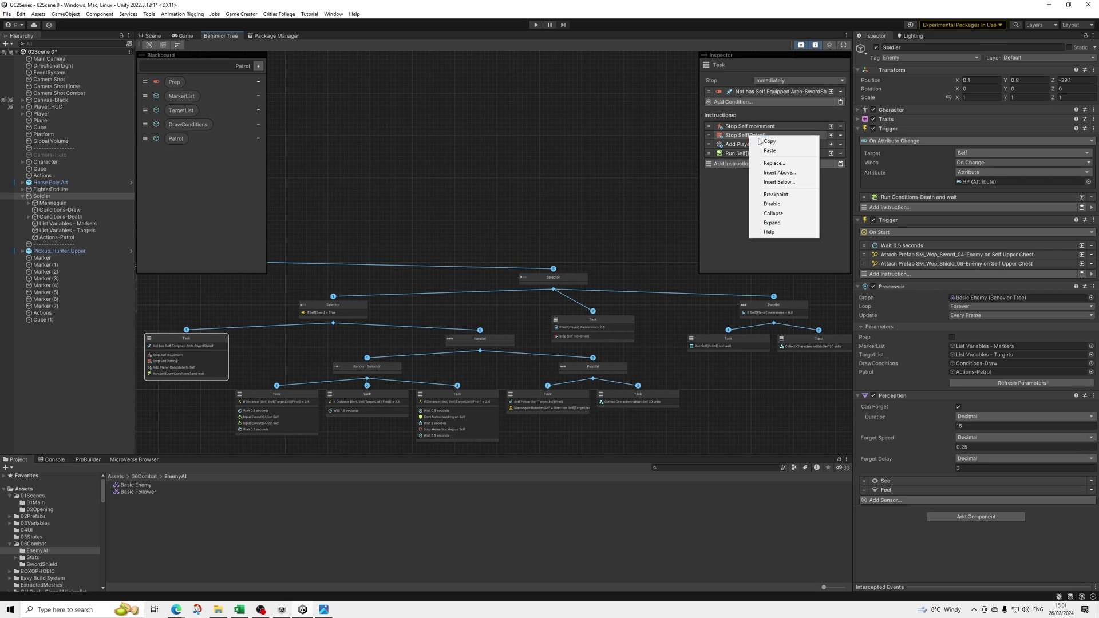
{"action": "left_click", "coordinate": [773, 143]}
{"action": "left_click", "coordinate": [596, 328]}
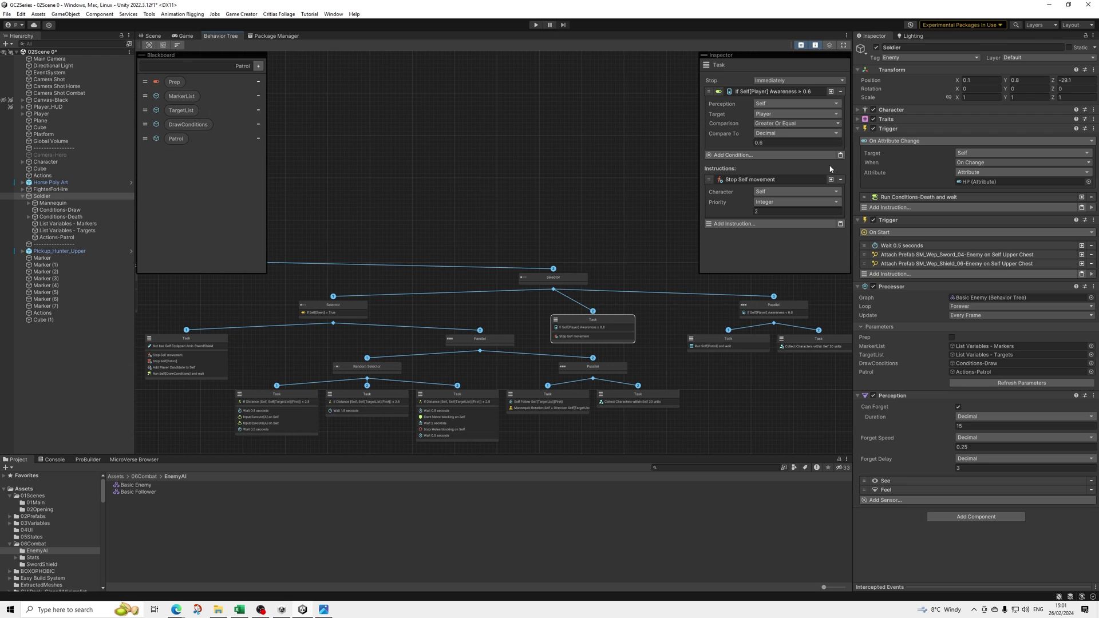
{"action": "left_click", "coordinate": [840, 224]}
{"action": "left_click", "coordinate": [747, 181]}
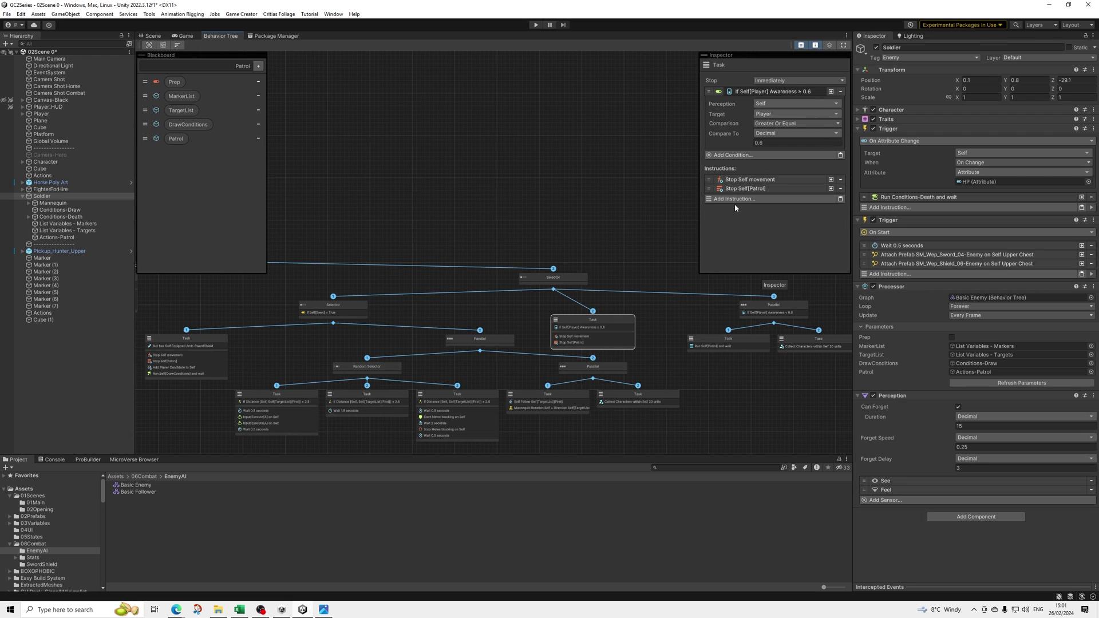
{"action": "left_click", "coordinate": [738, 199]}
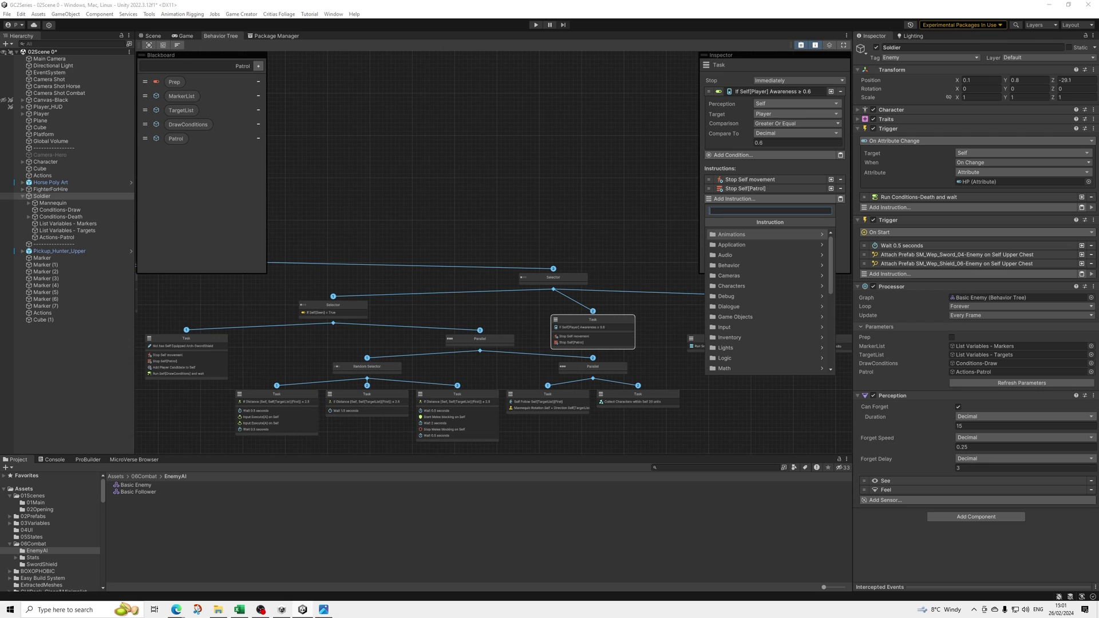
- Add a Set Character Rotation instruction making Self look at the target Player
{"action": "key", "text": "Escape"}
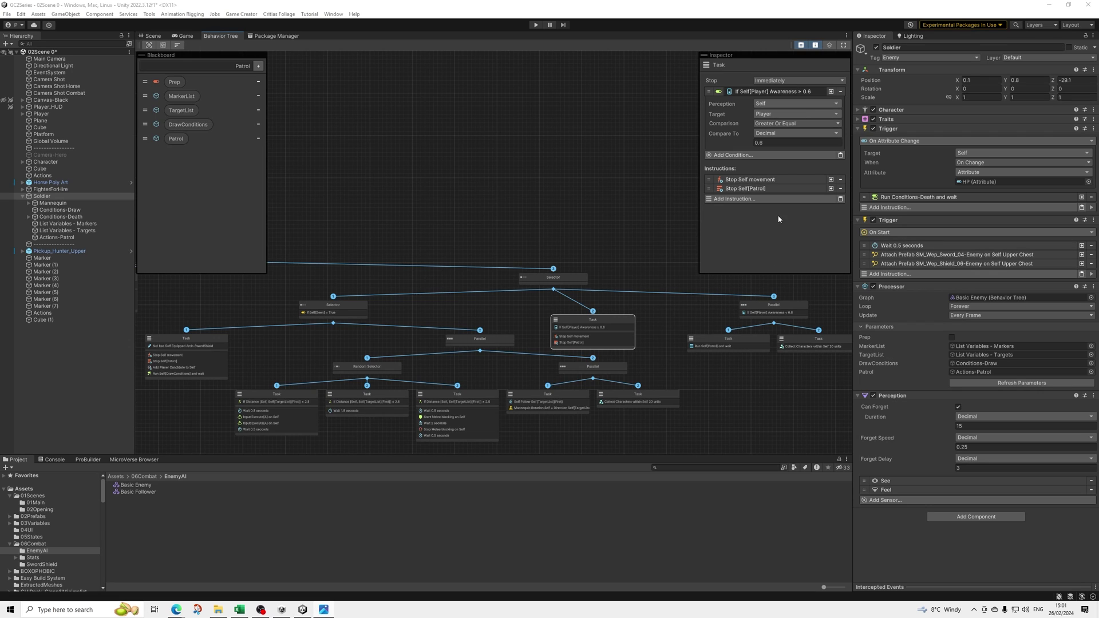
{"action": "left_click", "coordinate": [753, 199]}
{"action": "type", "text": "rotate"}
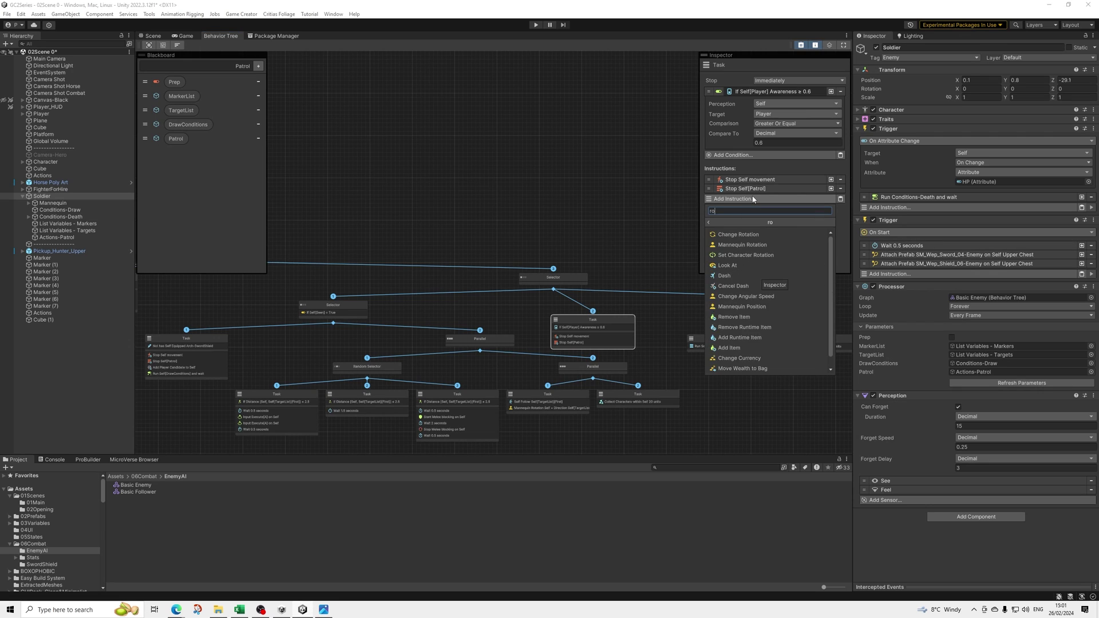
{"action": "key", "text": "Down"}
{"action": "key", "text": "Down"}
{"action": "key", "text": "Down"}
{"action": "key", "text": "Return"}
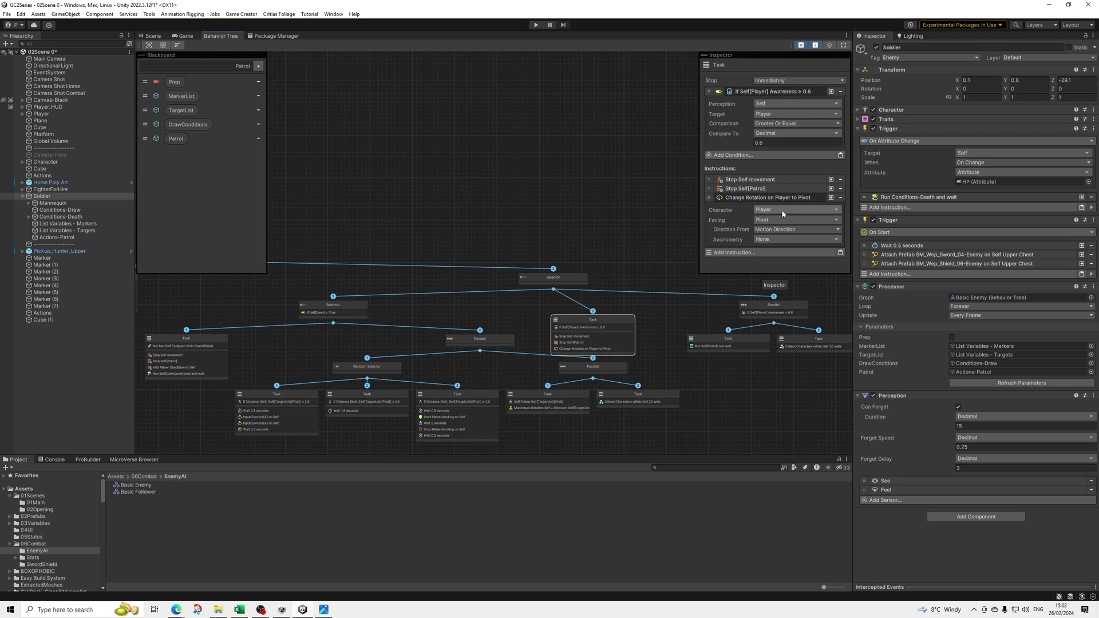
{"action": "left_click", "coordinate": [781, 209]}
{"action": "left_click", "coordinate": [774, 245]}
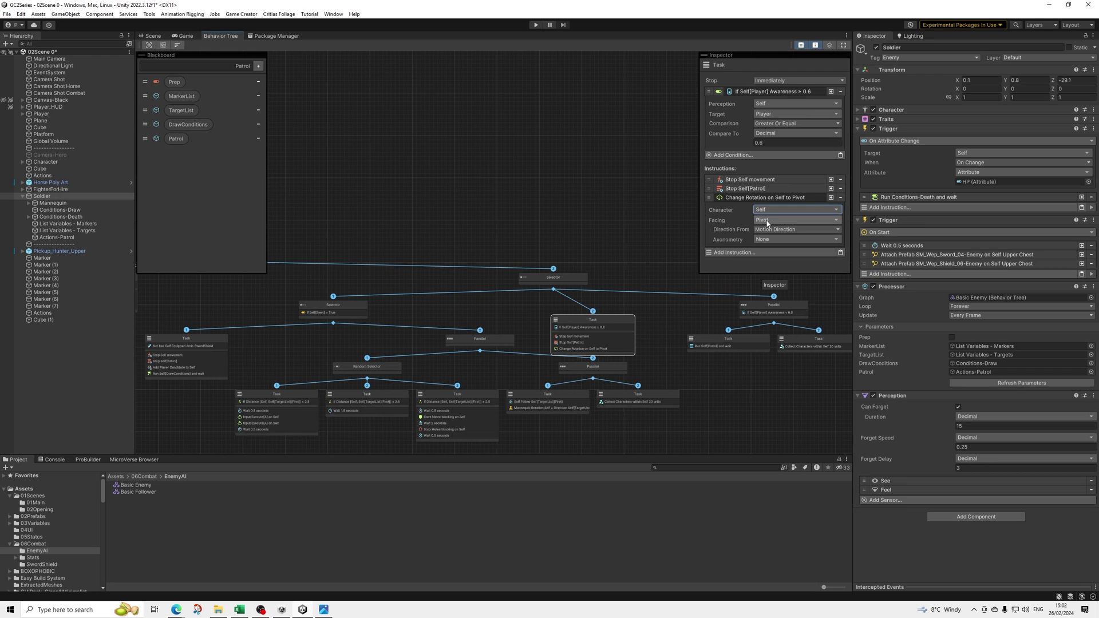
{"action": "left_click", "coordinate": [767, 221]}
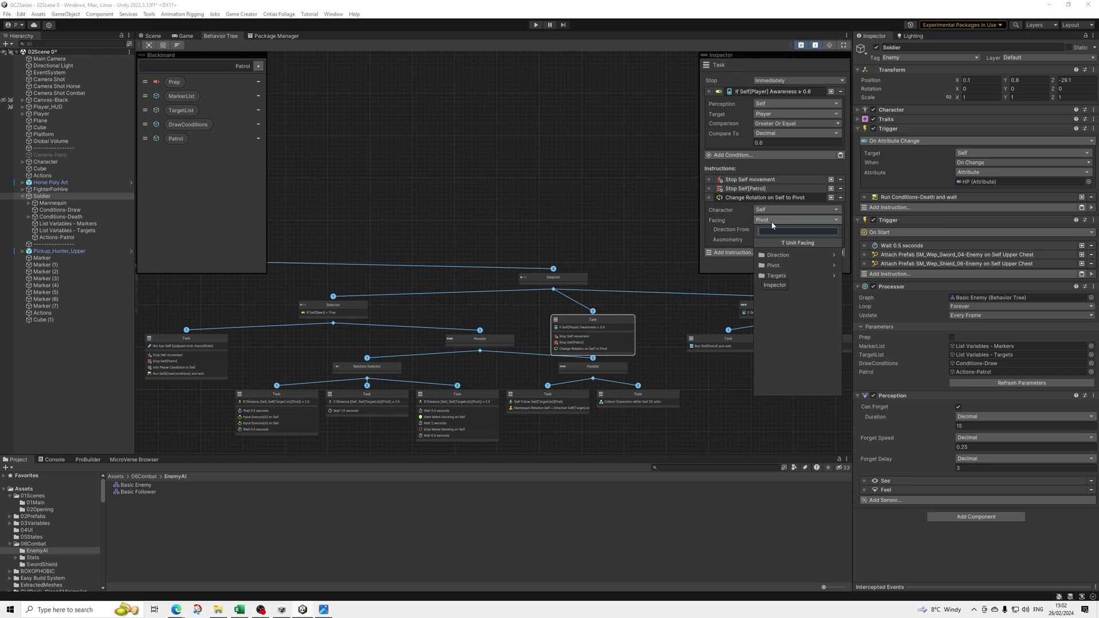
{"action": "left_click", "coordinate": [802, 276]}
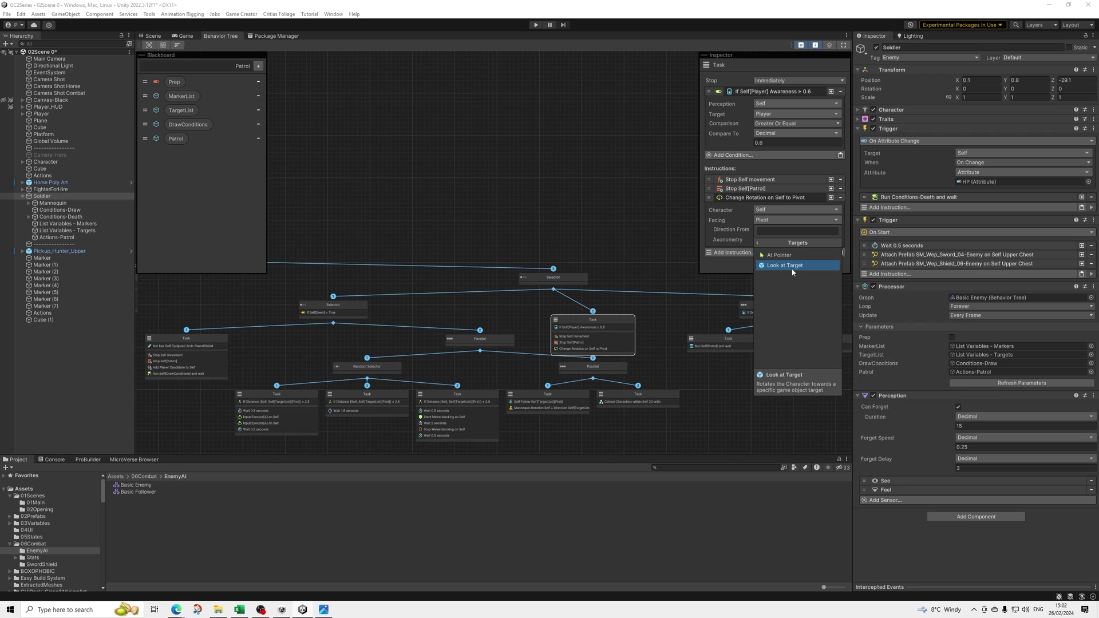
{"action": "left_click", "coordinate": [793, 266]}
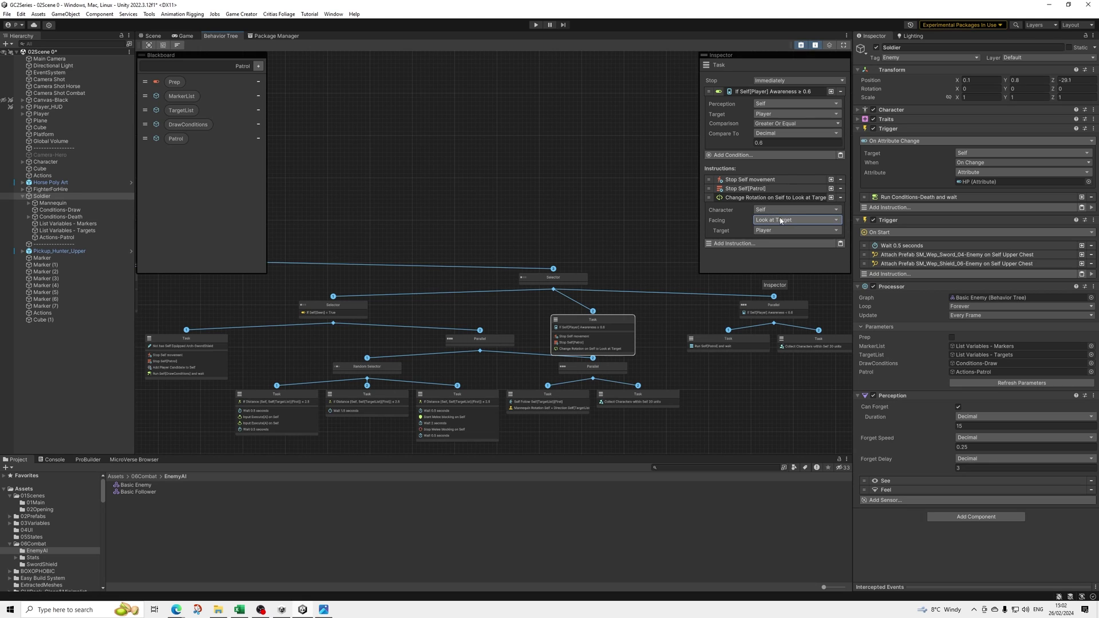
- Auto-arrange the behavior tree layout and bring the Seen Selector into view
{"action": "left_click", "coordinate": [754, 199]}
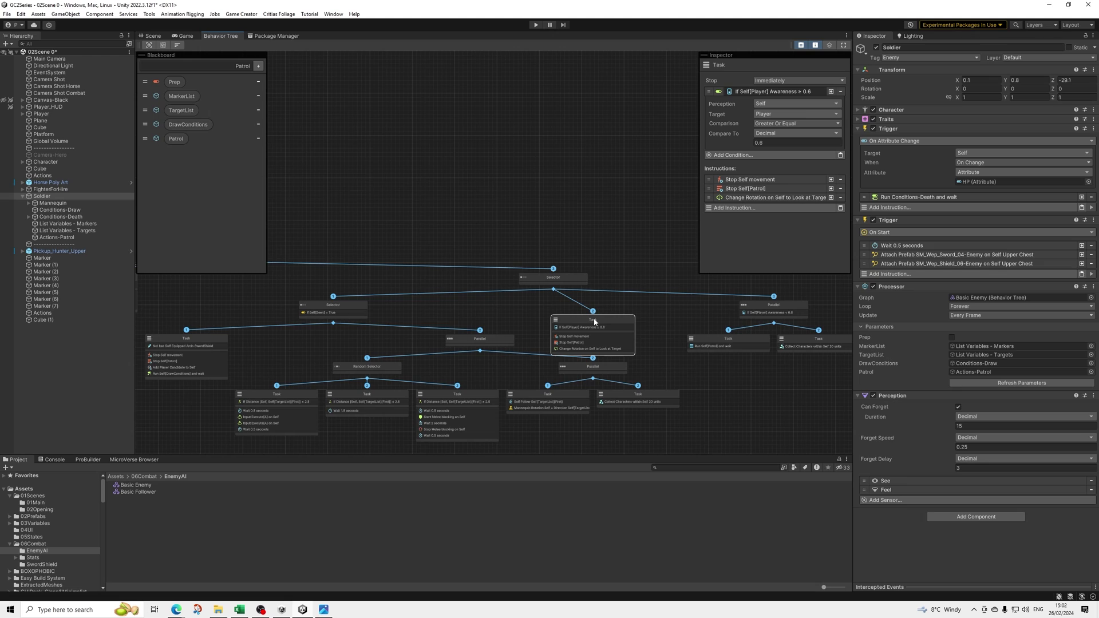
{"action": "left_click", "coordinate": [177, 46]}
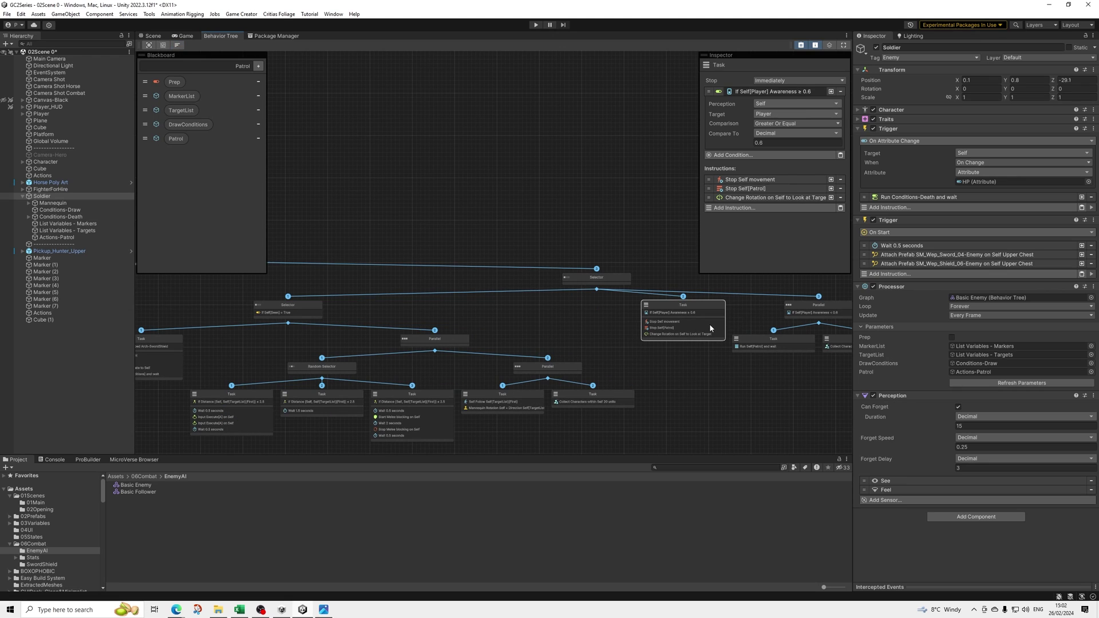
{"action": "middle_click_drag", "start_coordinate": [709, 332], "coordinate": [615, 333]}
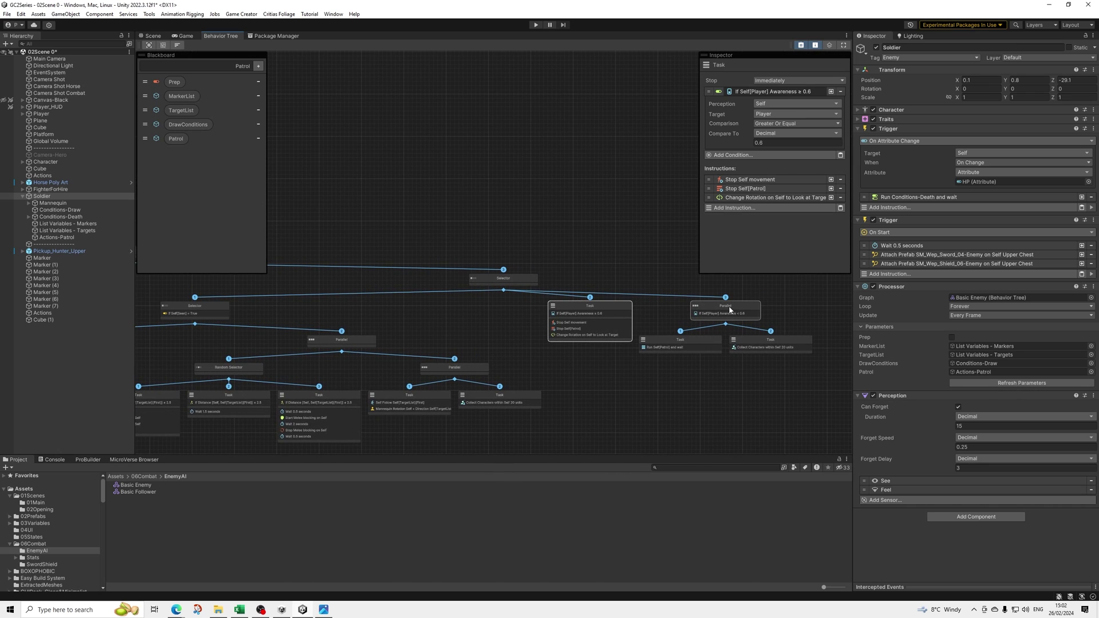
{"action": "mouse_move", "coordinate": [453, 335]}
{"action": "middle_mouse_down"}
{"action": "mouse_move", "coordinate": [544, 357]}
{"action": "mouse_move", "coordinate": [554, 345]}
{"action": "mouse_move", "coordinate": [673, 333]}
{"action": "middle_mouse_up"}
{"action": "middle_click_drag", "start_coordinate": [512, 329], "coordinate": [589, 328]}
{"action": "scroll", "coordinate": [529, 321], "scroll_direction": "up", "scroll_amount": 2}
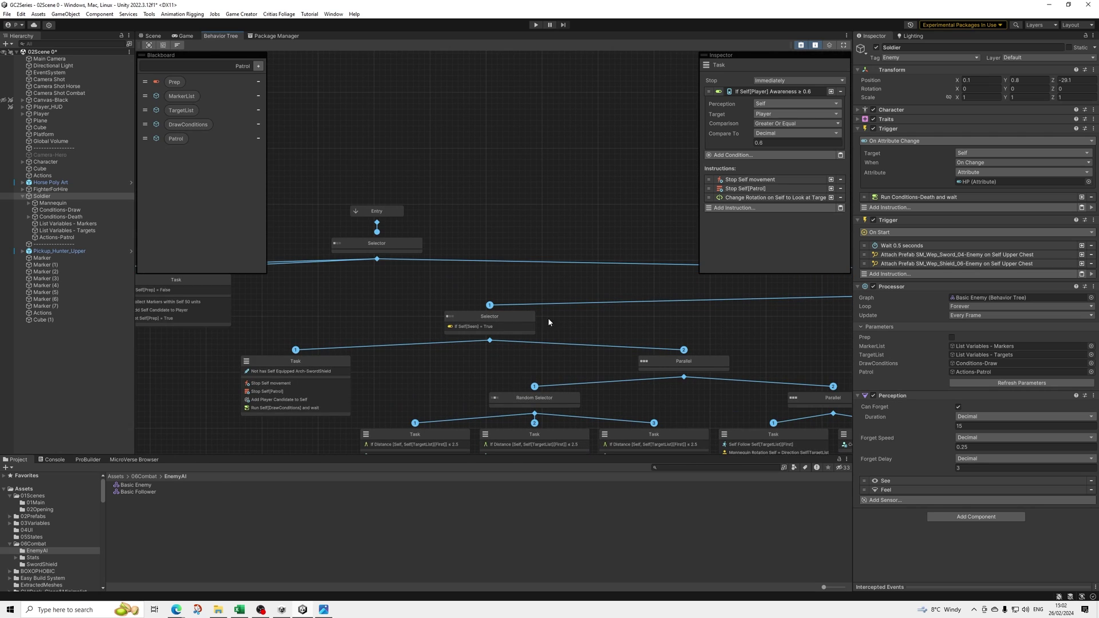
- Replace the Selector's Seen condition with the awareness condition set to Equals 1
{"action": "right_click", "coordinate": [770, 91]}
{"action": "left_click", "coordinate": [781, 96]}
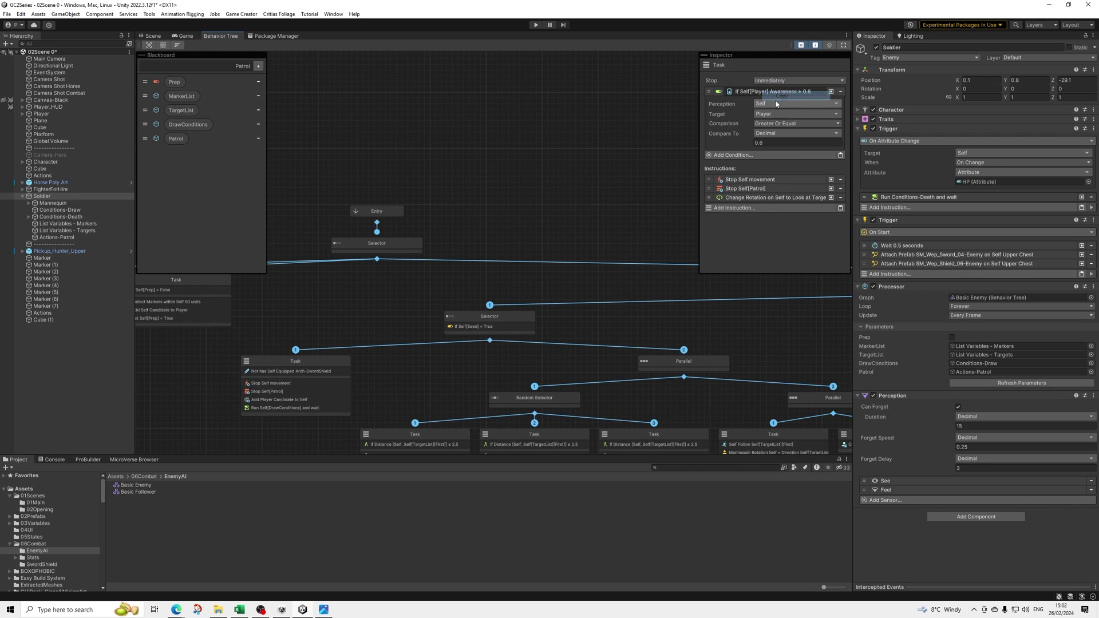
{"action": "left_click", "coordinate": [490, 316]}
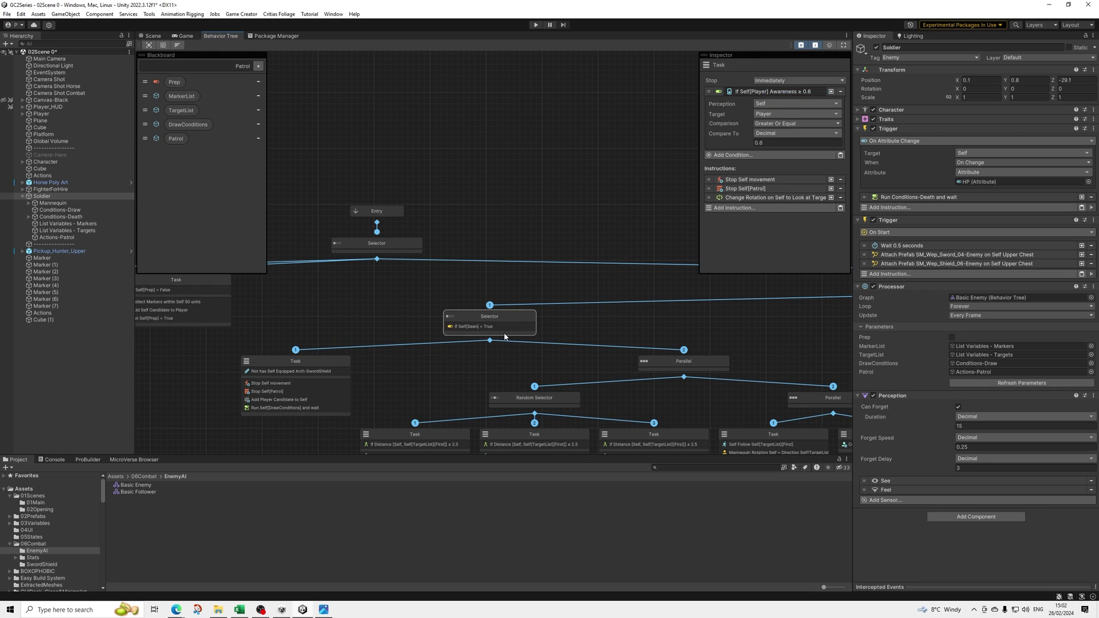
{"action": "left_click", "coordinate": [841, 92]}
{"action": "left_click", "coordinate": [840, 94]}
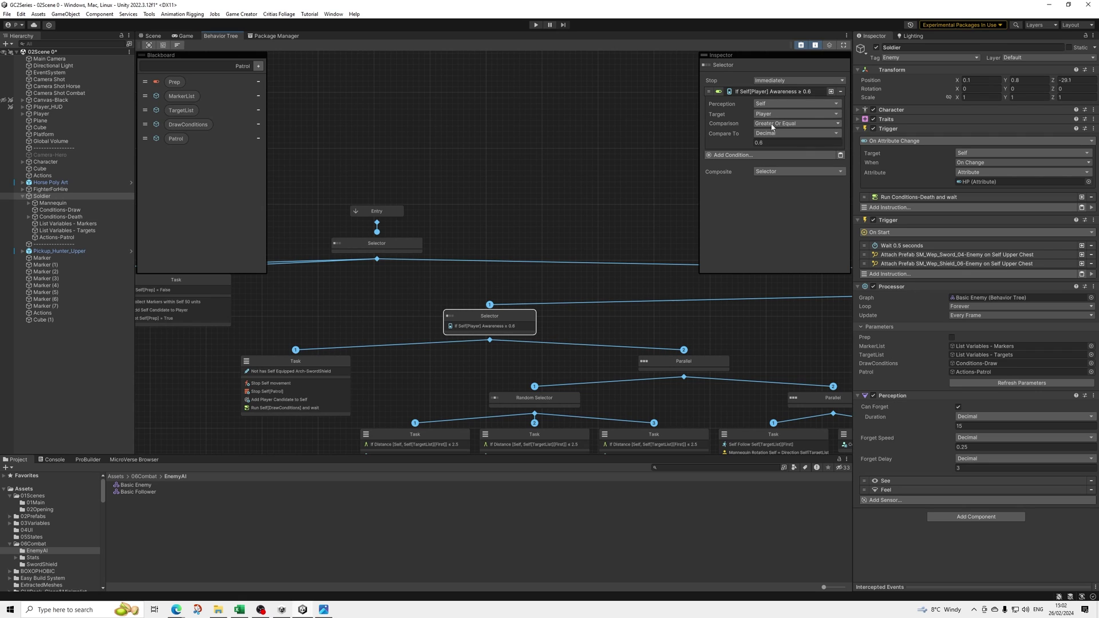
{"action": "left_click", "coordinate": [772, 123]}
{"action": "left_click", "coordinate": [778, 133]}
{"action": "left_click", "coordinate": [784, 142]}
{"action": "type", "text": "1"}
{"action": "key", "text": "Return"}
- Compare the tree against the reference picture in the picture viewer
{"action": "key", "text": "alt+Tab"}
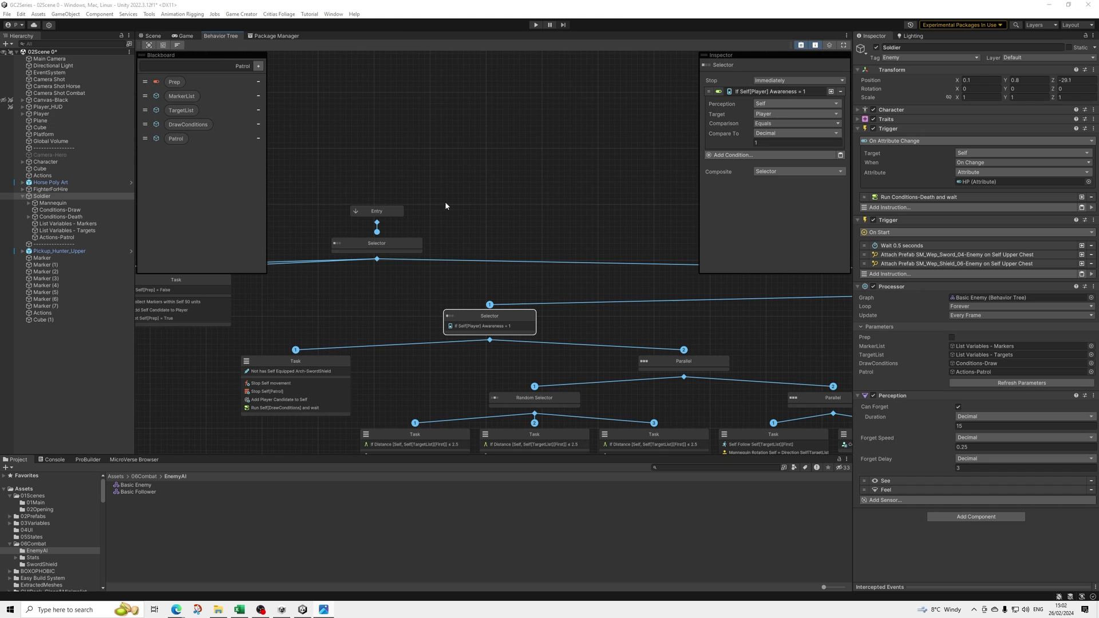
{"action": "scroll", "coordinate": [295, 316], "scroll_direction": "down", "scroll_amount": 1}
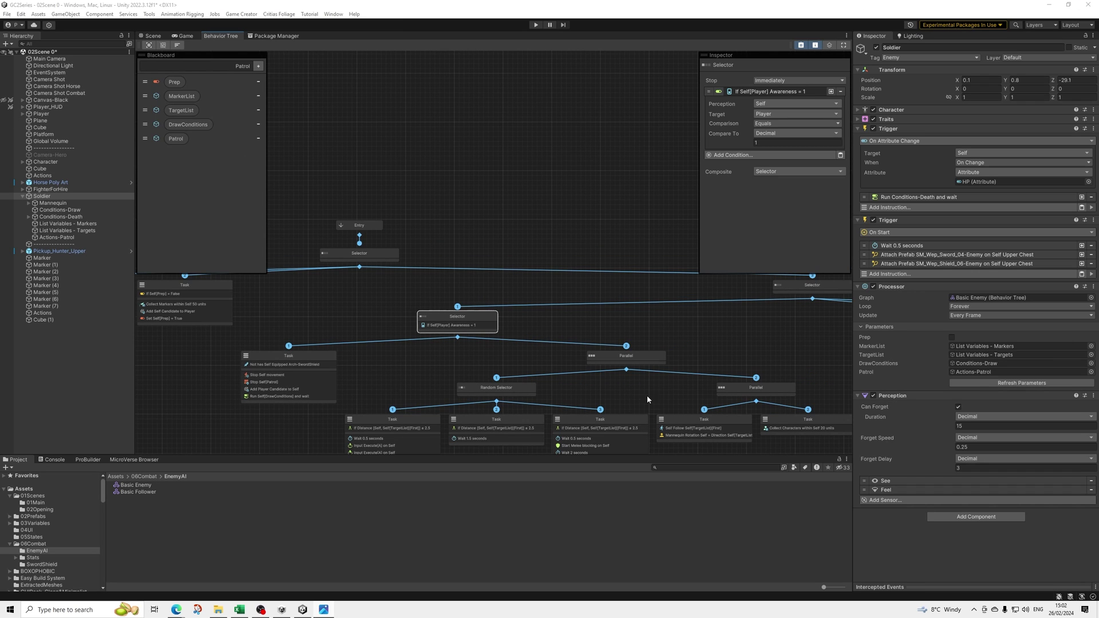
{"action": "middle_click_drag", "start_coordinate": [550, 385], "coordinate": [318, 328]}
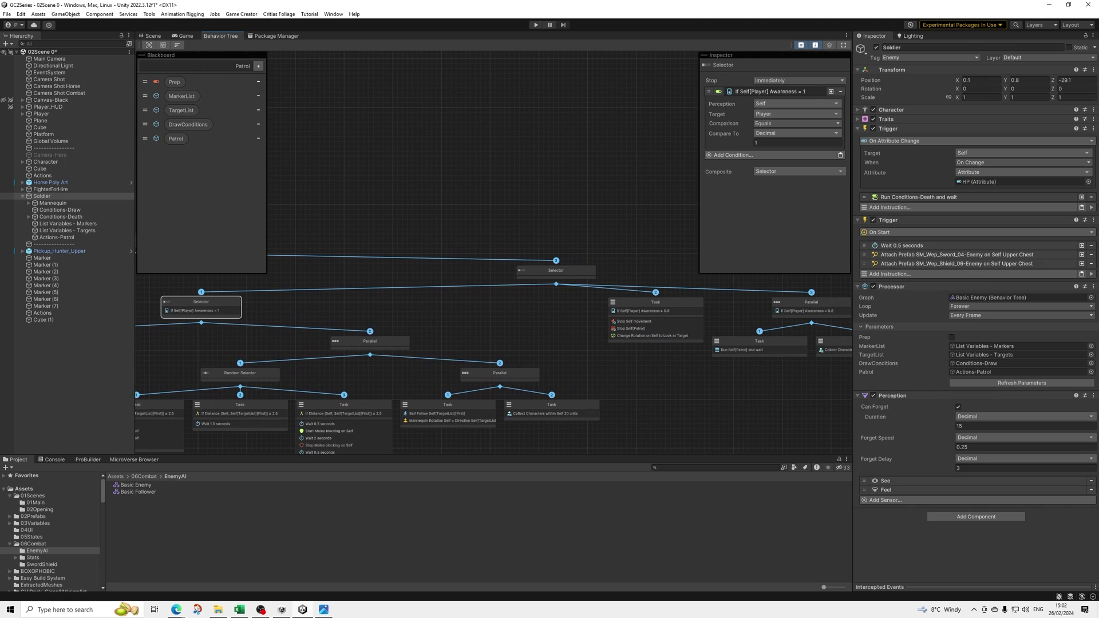
{"action": "key", "text": "alt+Tab"}
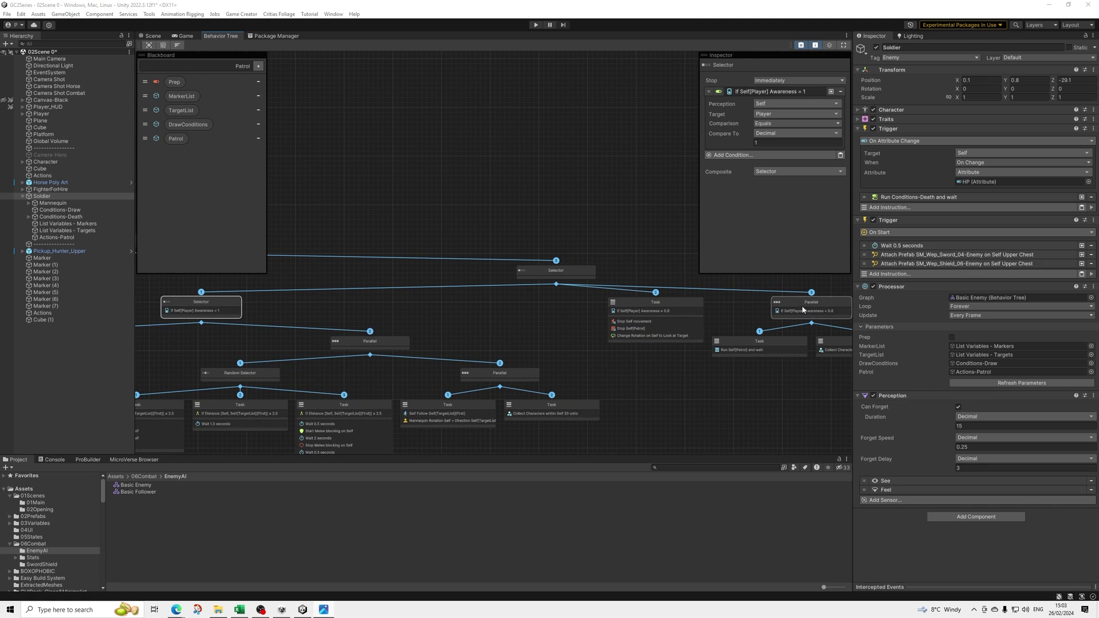
- Save the scene and pan the tree to show the Prep task
{"action": "left_click", "coordinate": [6, 13]}
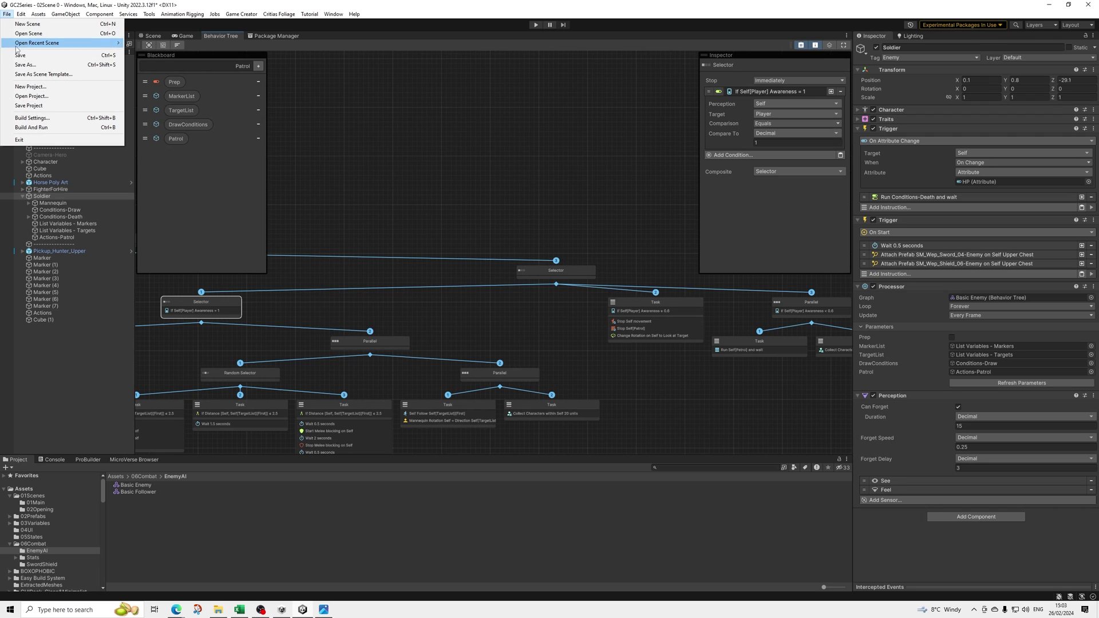
{"action": "left_click", "coordinate": [17, 52]}
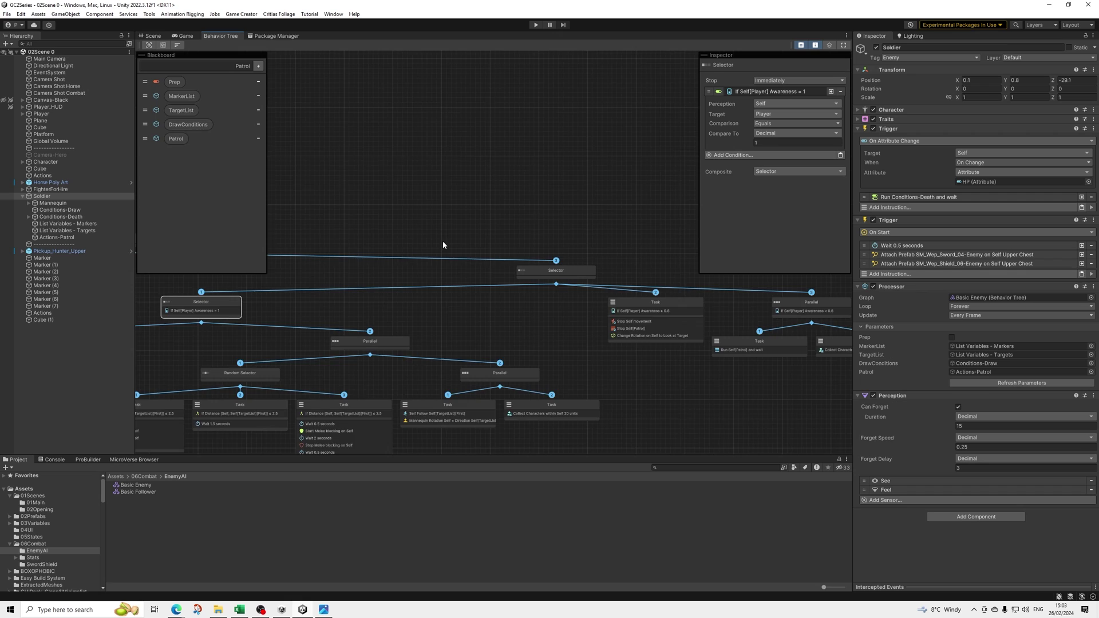
{"action": "middle_click_drag", "start_coordinate": [443, 245], "coordinate": [686, 298]}
{"action": "middle_click_drag", "start_coordinate": [355, 343], "coordinate": [620, 259]}
{"action": "scroll", "coordinate": [542, 293], "scroll_direction": "up", "scroll_amount": 1}
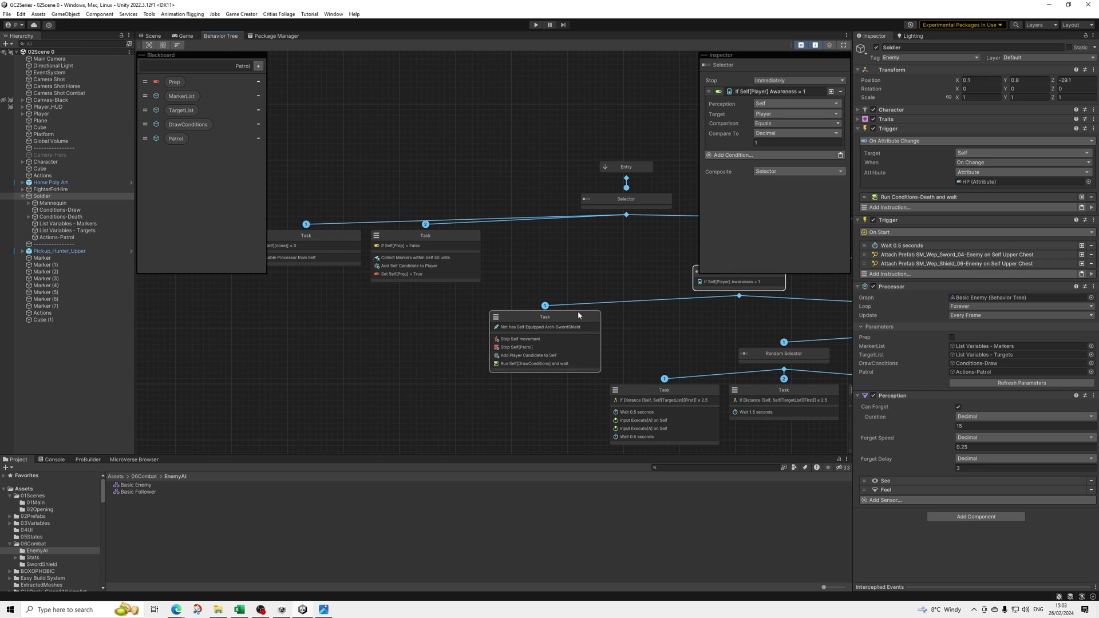
{"action": "middle_click_drag", "start_coordinate": [445, 281], "coordinate": [531, 301]}
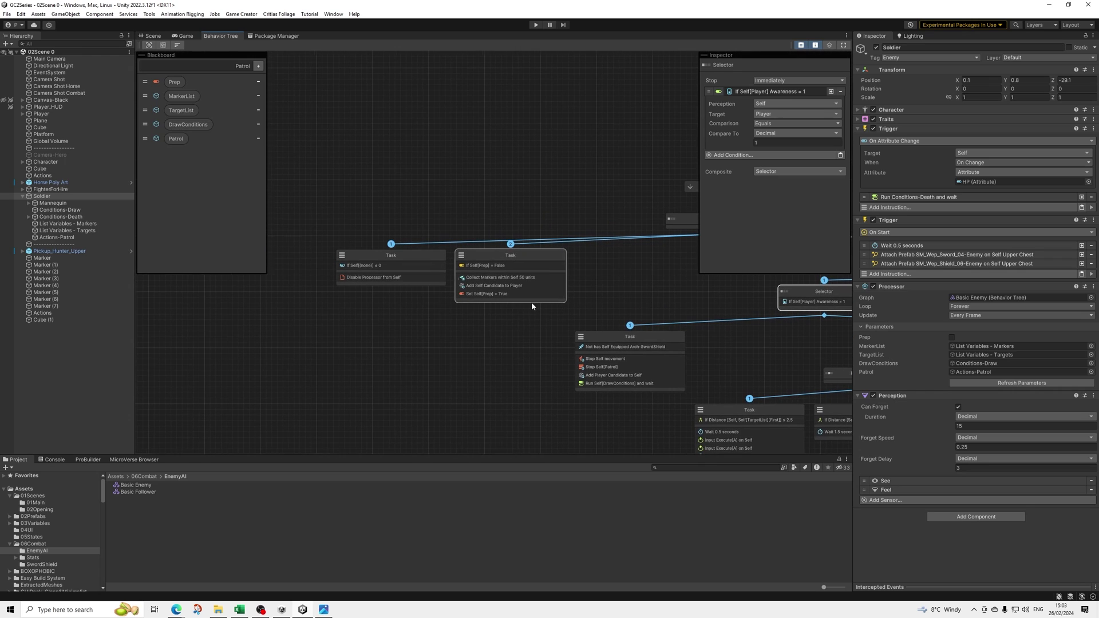
- Add a Track Awareness instruction with Self perception to Prep, placed above Set Self[Prep] = True
{"action": "left_click", "coordinate": [506, 281]}
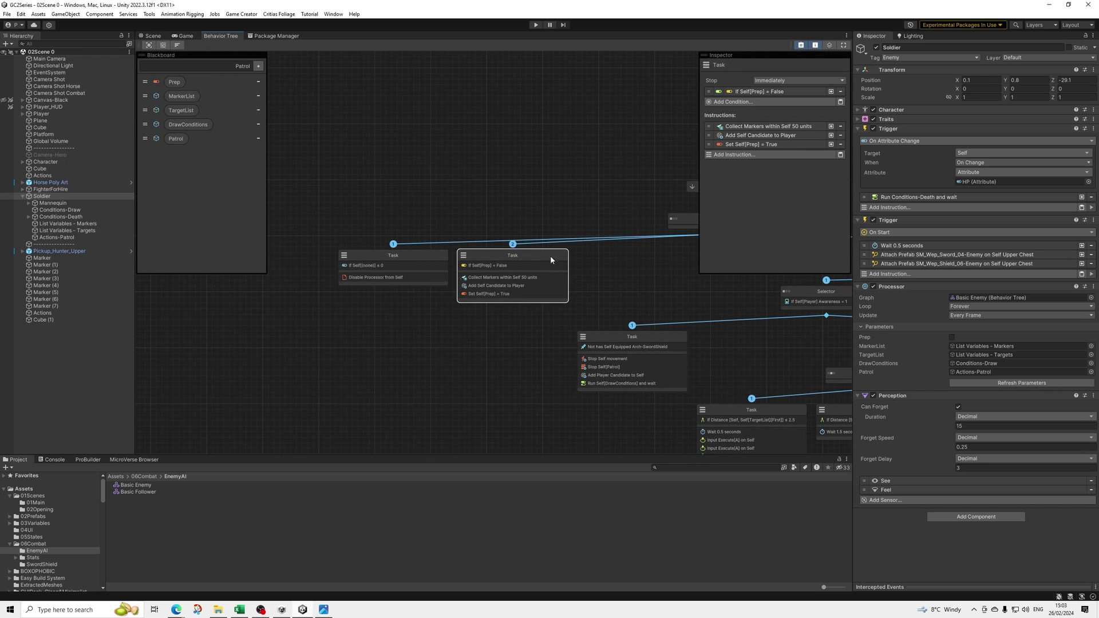
{"action": "left_click", "coordinate": [750, 155]}
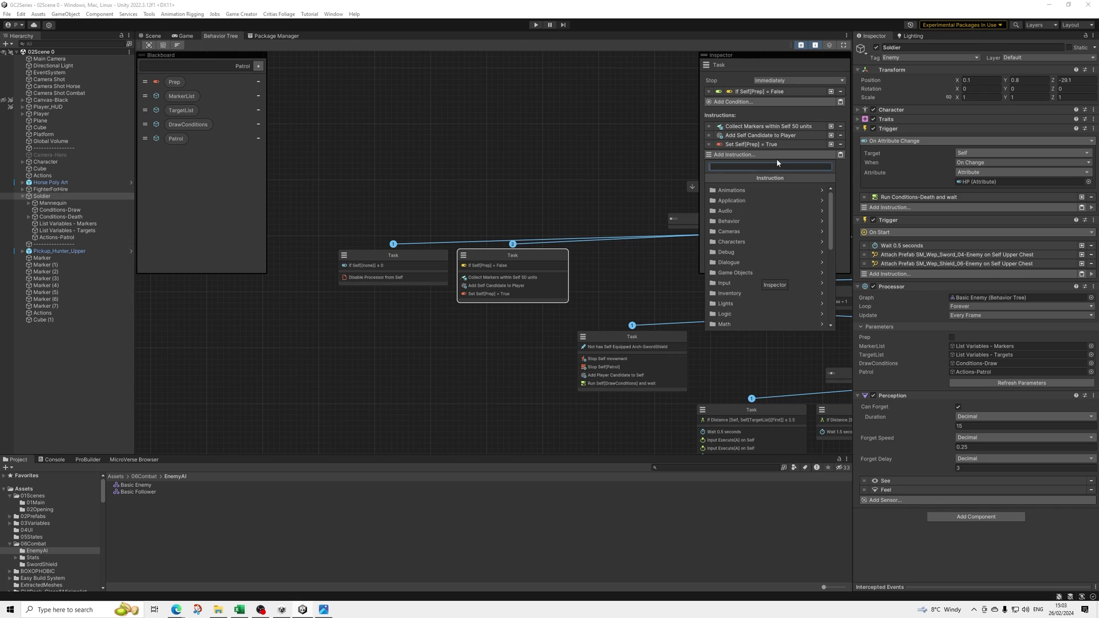
{"action": "type", "text": "trac"}
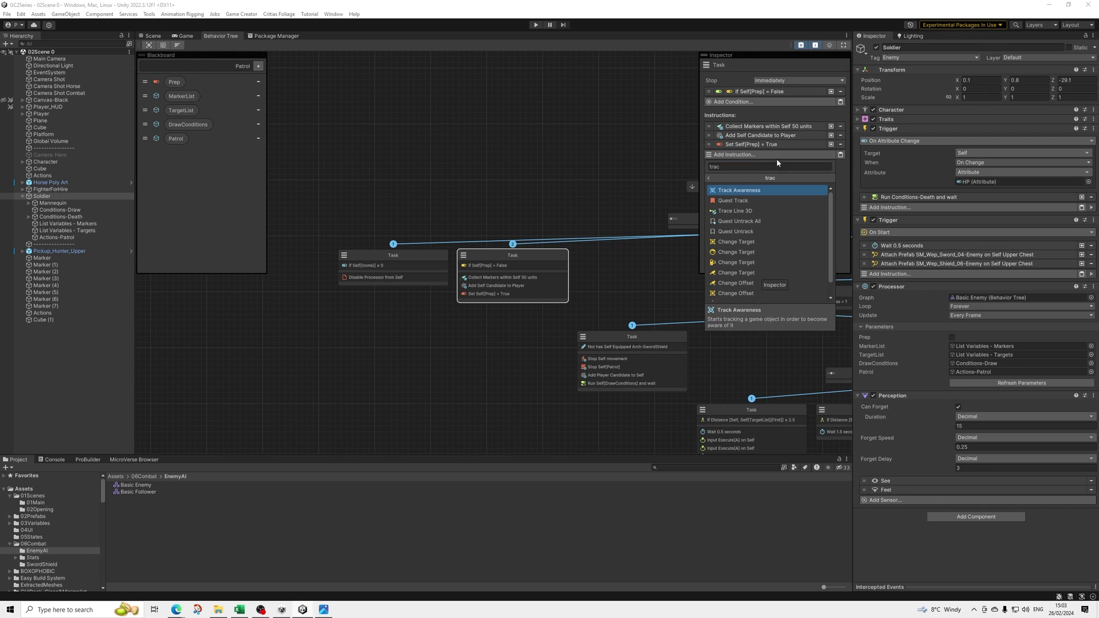
{"action": "key", "text": "Return"}
{"action": "left_click", "coordinate": [793, 166]}
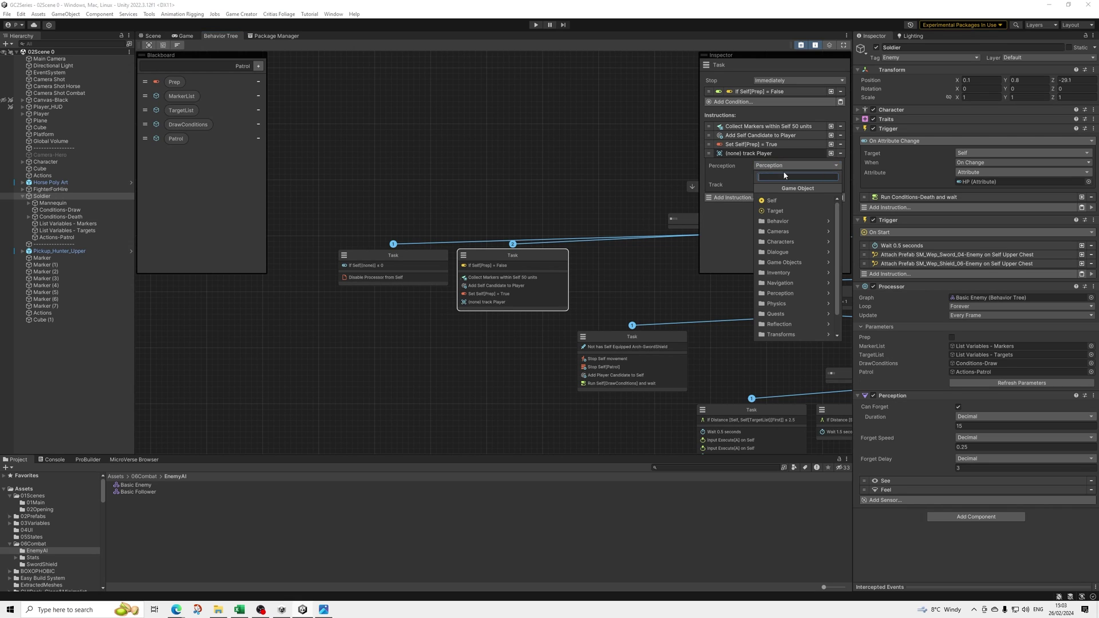
{"action": "left_click", "coordinate": [772, 200]}
{"action": "left_click_drag", "start_coordinate": [709, 154], "coordinate": [716, 148]}
{"action": "left_click", "coordinate": [744, 153]}
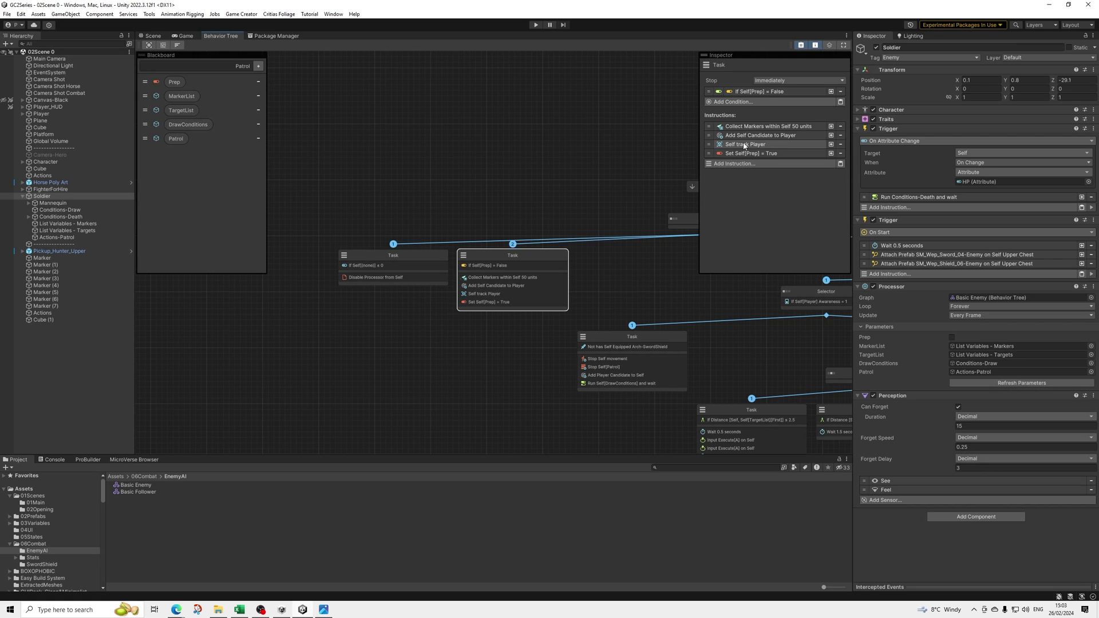
{"action": "scroll", "coordinate": [656, 243], "scroll_direction": "down", "scroll_amount": 4}
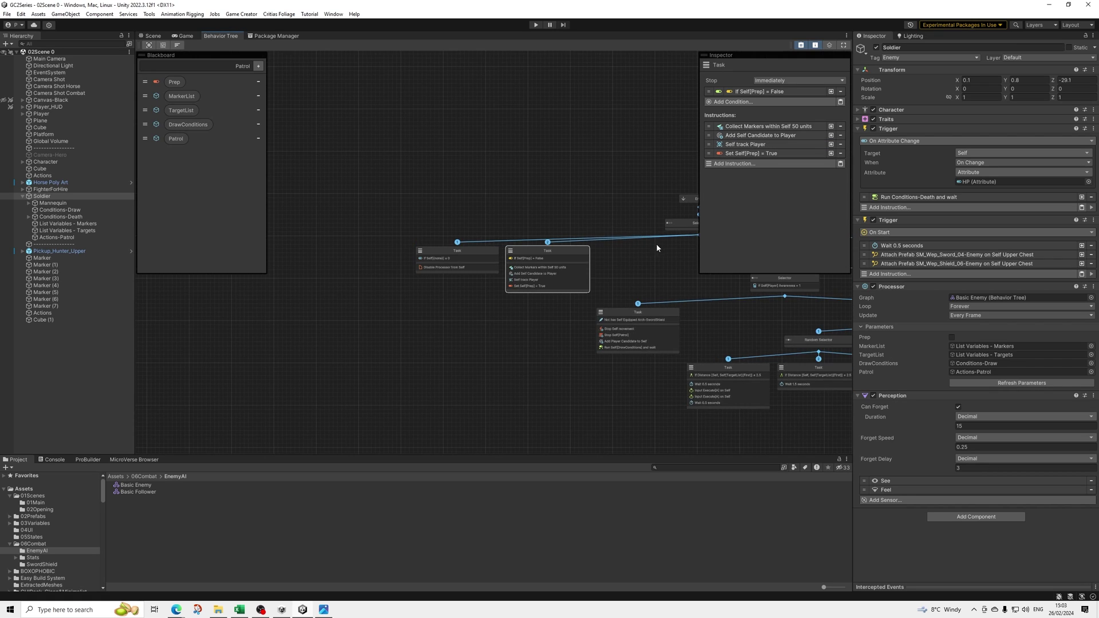
- Look over the Scene, Game and Behavior Tree views before testing
{"action": "left_click", "coordinate": [150, 36]}
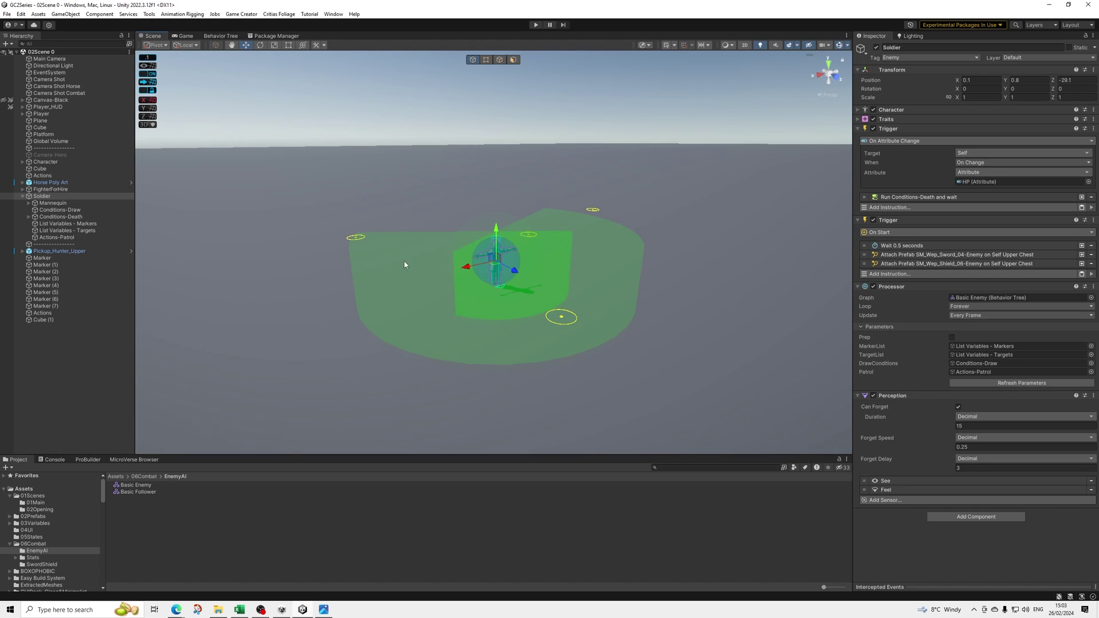
{"action": "left_click", "coordinate": [185, 36]}
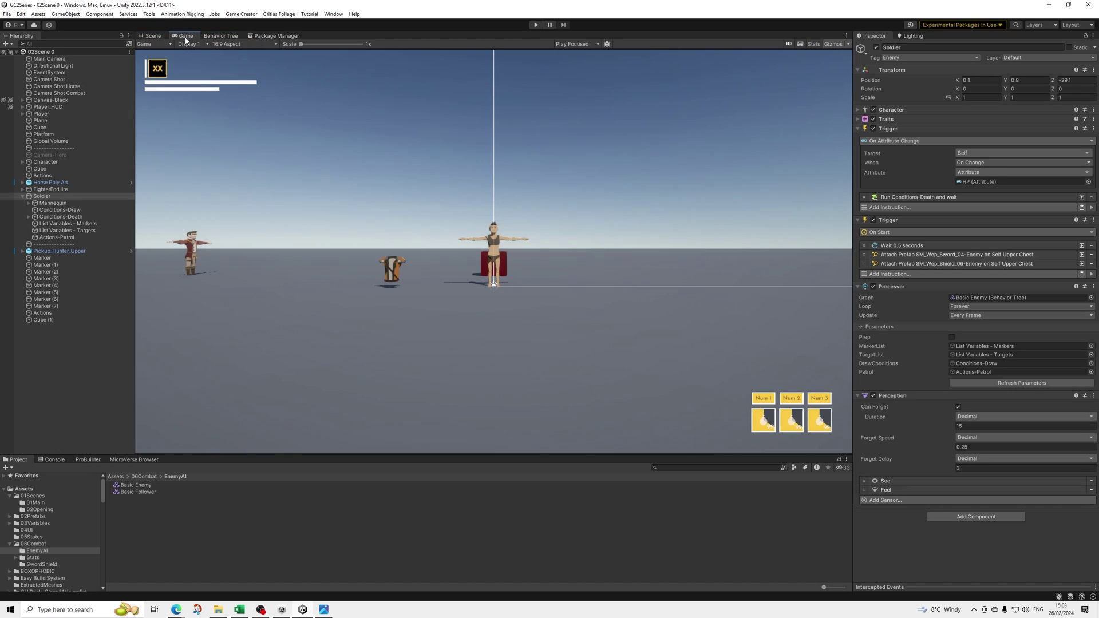
{"action": "left_click", "coordinate": [153, 36]}
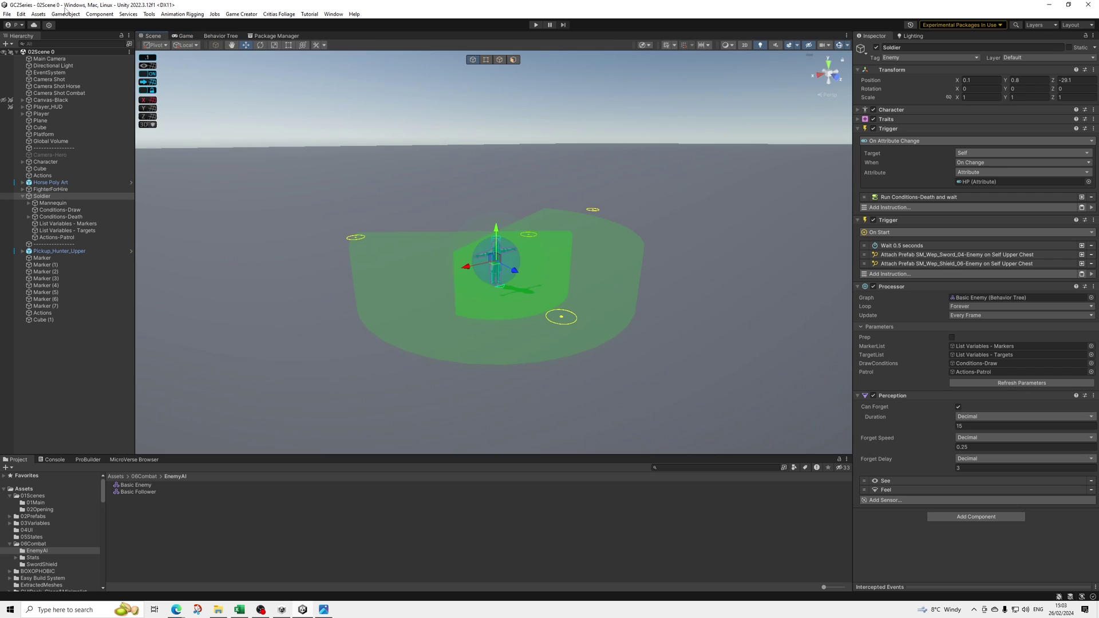
{"action": "left_click", "coordinate": [7, 14]}
{"action": "key", "text": "Escape"}
{"action": "left_click", "coordinate": [221, 35]}
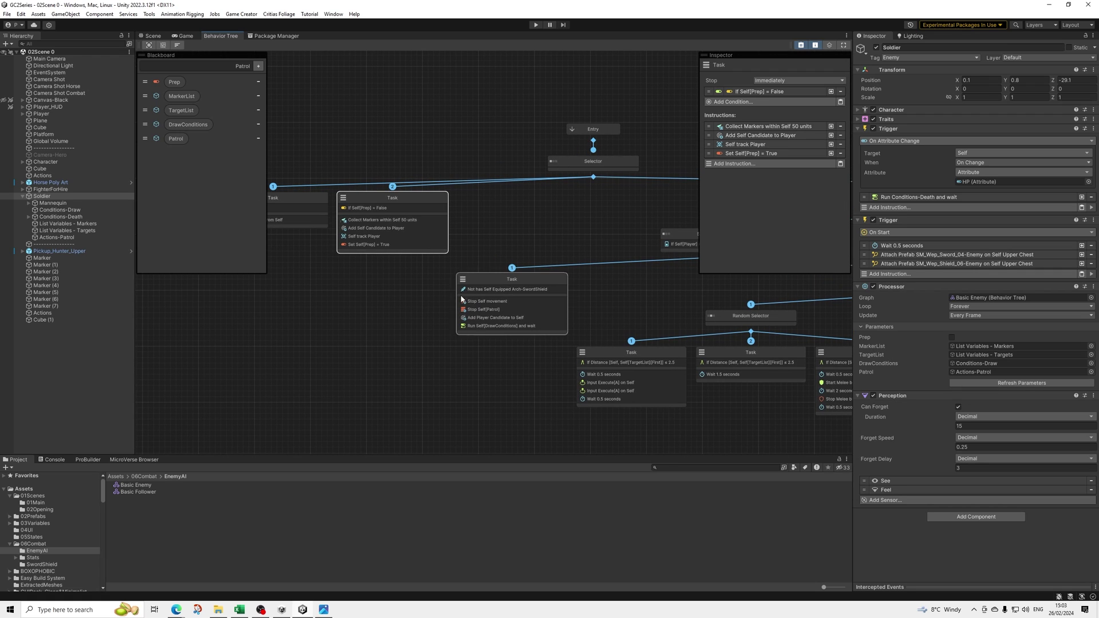
{"action": "middle_click_drag", "start_coordinate": [307, 296], "coordinate": [245, 306]}
{"action": "left_click", "coordinate": [153, 36]}
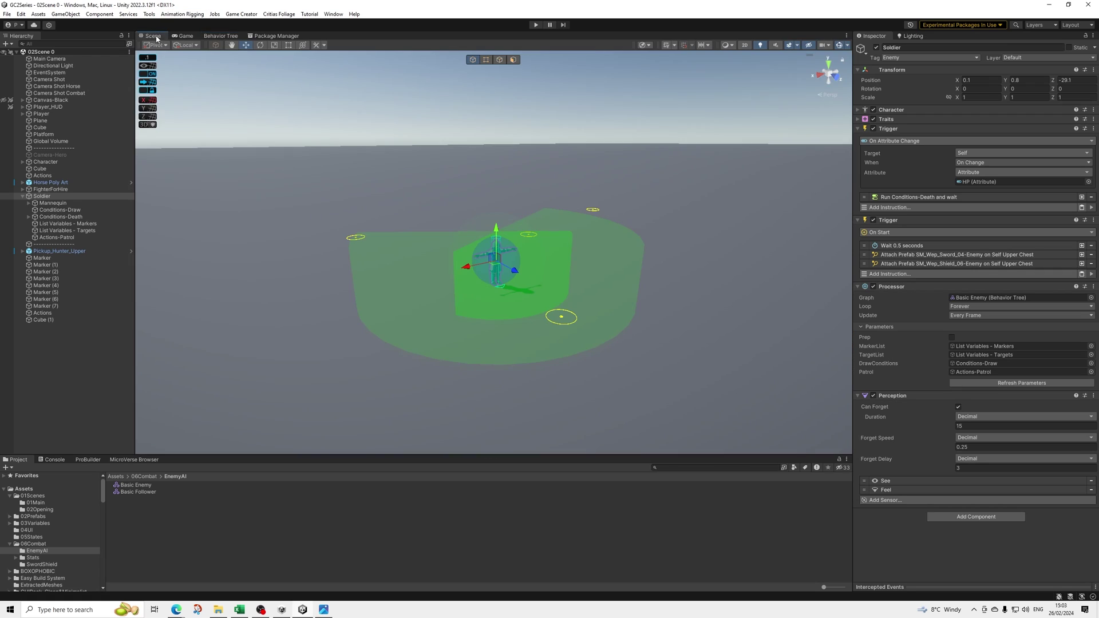
- Play the level and walk the player around with W and A to test the soldier's awareness
{"action": "left_click", "coordinate": [535, 25]}
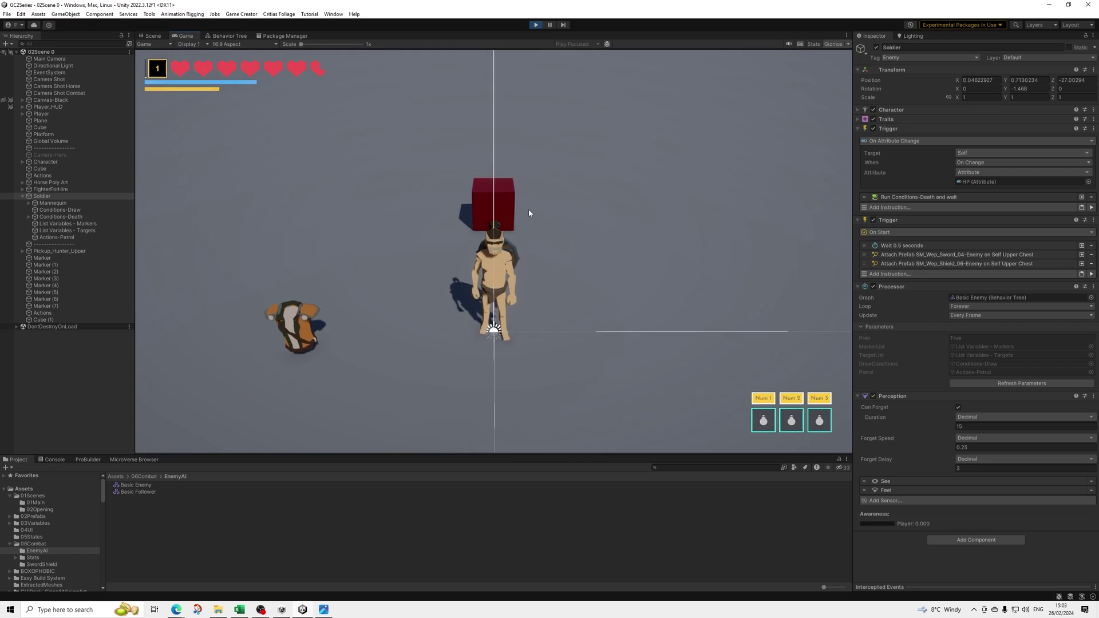
{"action": "key", "text": "w"}
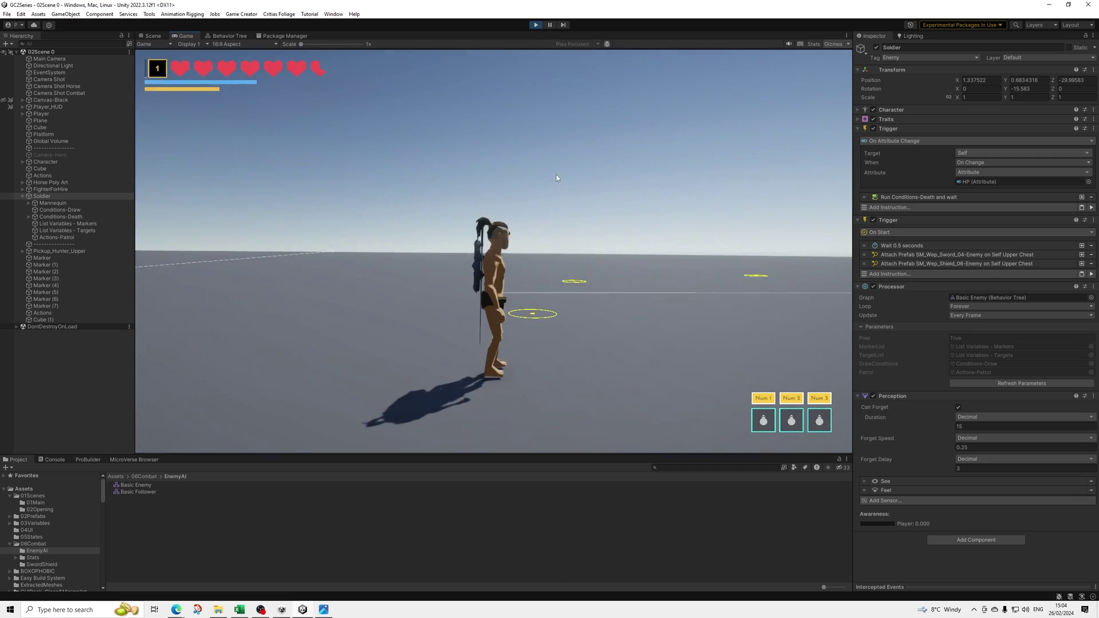
{"action": "key", "text": "a"}
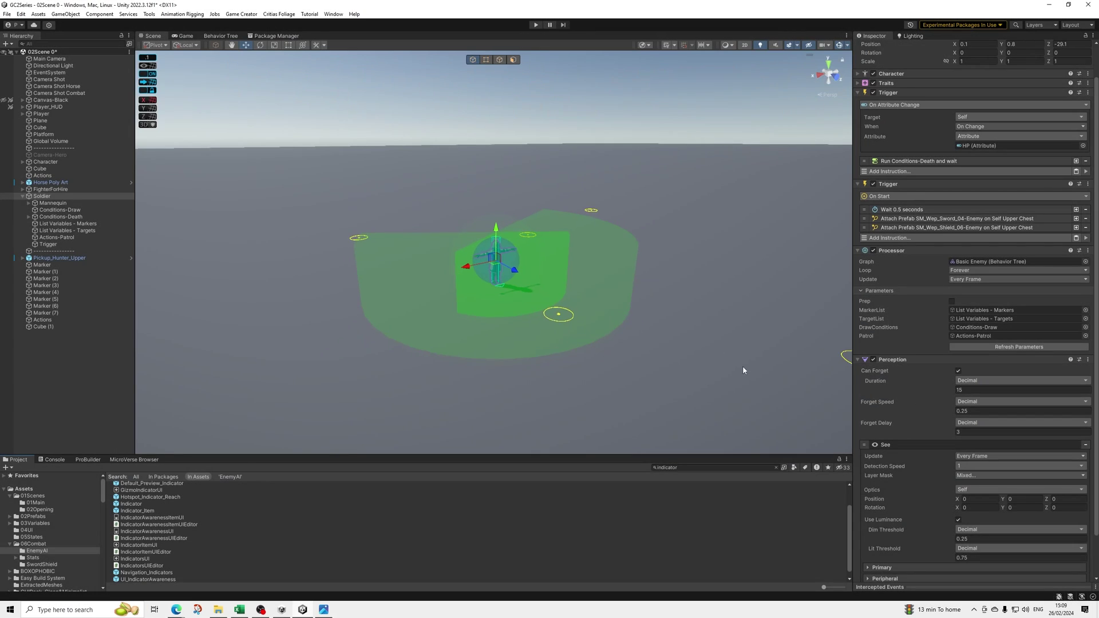
- Untick Use Luminance on the Soldier's See sensor, then pan and zoom the Scene view
{"action": "scroll", "coordinate": [953, 441], "scroll_direction": "down", "scroll_amount": 2}
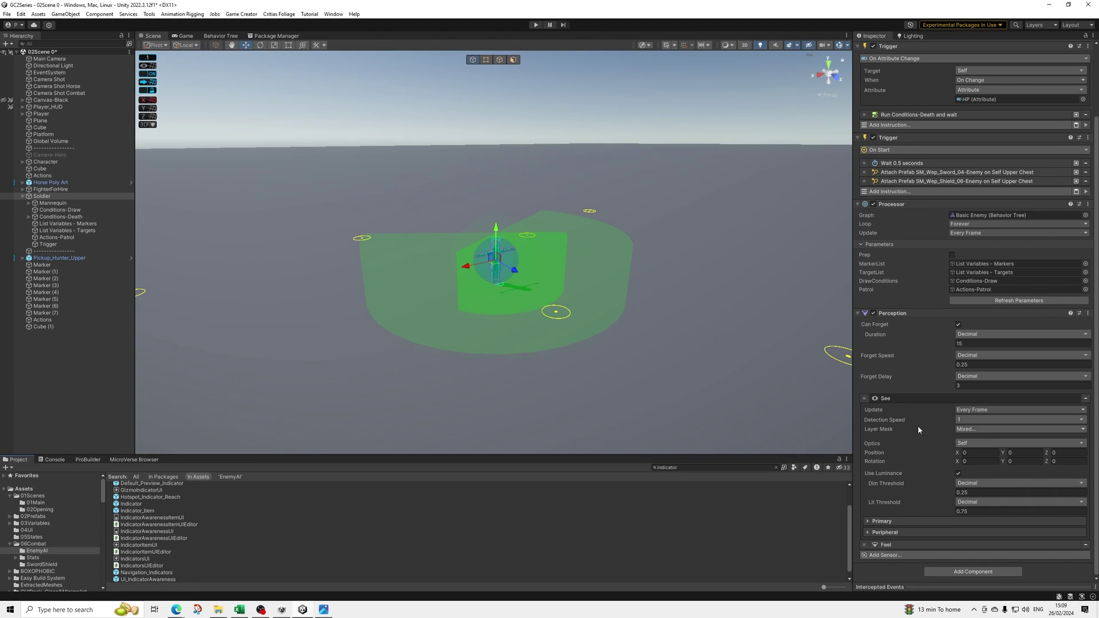
{"action": "left_click", "coordinate": [959, 475]}
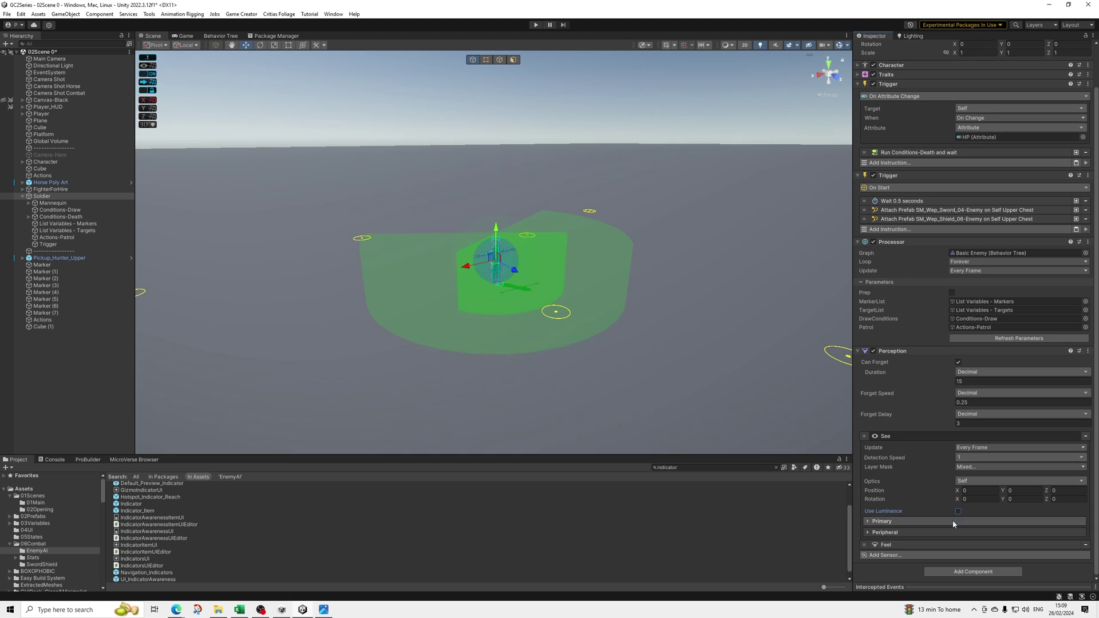
{"action": "scroll", "coordinate": [650, 262], "scroll_direction": "down", "scroll_amount": 4}
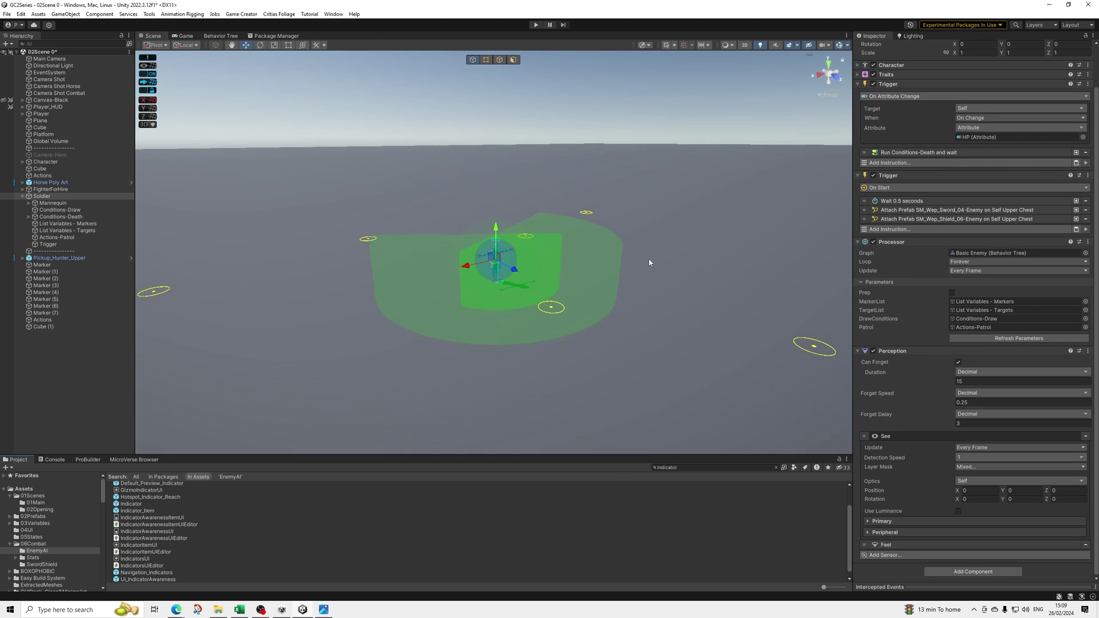
{"action": "middle_click_drag", "start_coordinate": [552, 283], "coordinate": [513, 296]}
{"action": "scroll", "coordinate": [512, 296], "scroll_direction": "up", "scroll_amount": 6}
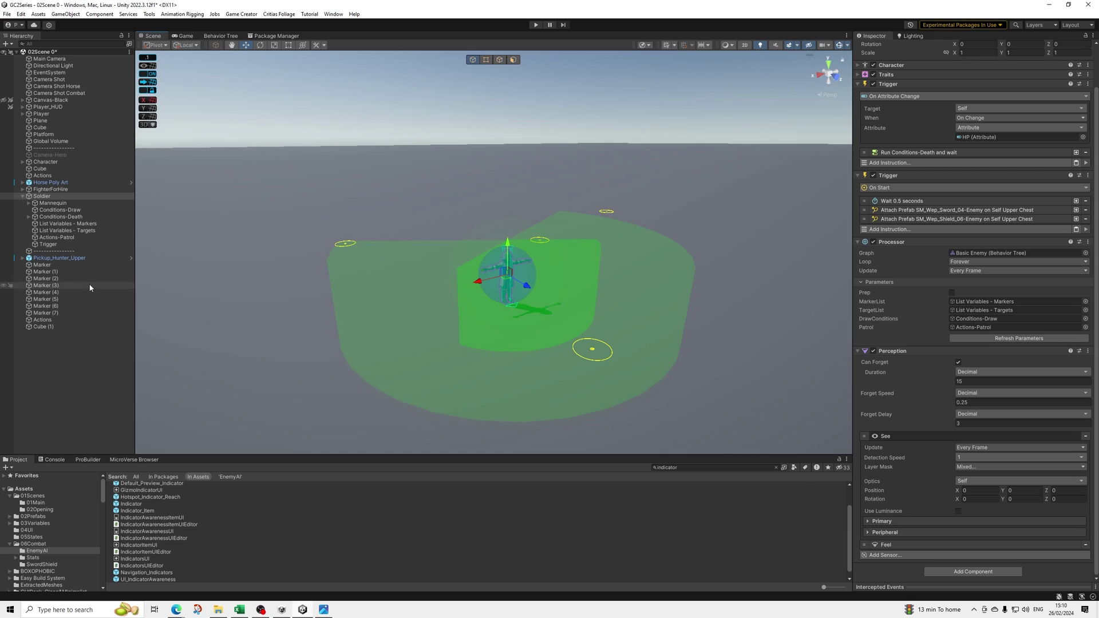
- Delete the Trigger object from under the Soldier and reselect the Soldier
{"action": "left_click", "coordinate": [47, 245]}
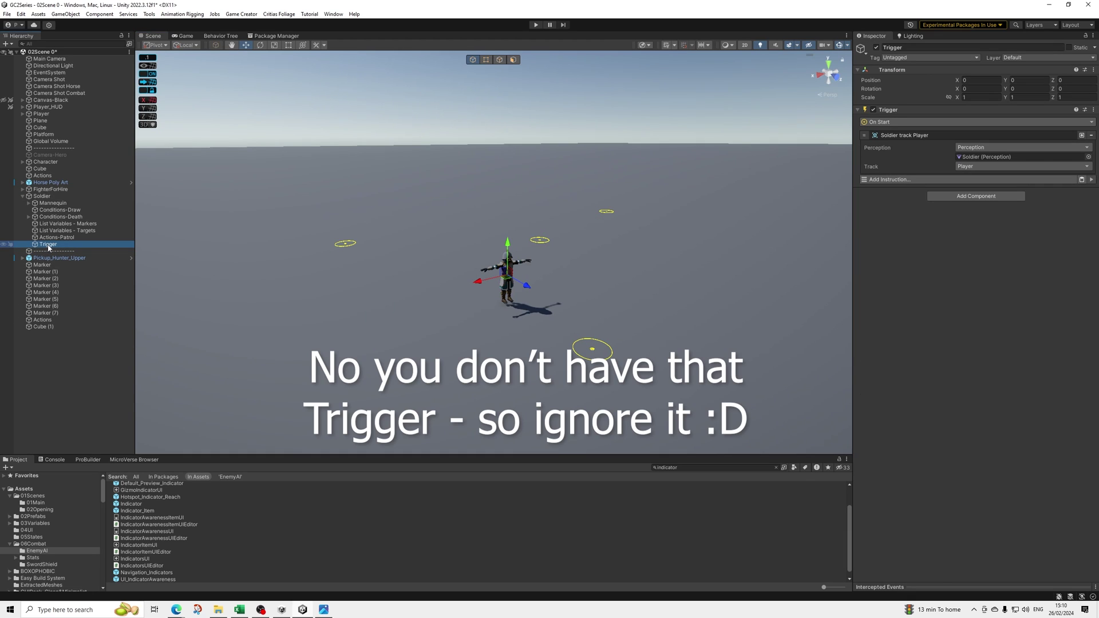
{"action": "key", "text": "Delete"}
{"action": "left_click", "coordinate": [41, 195]}
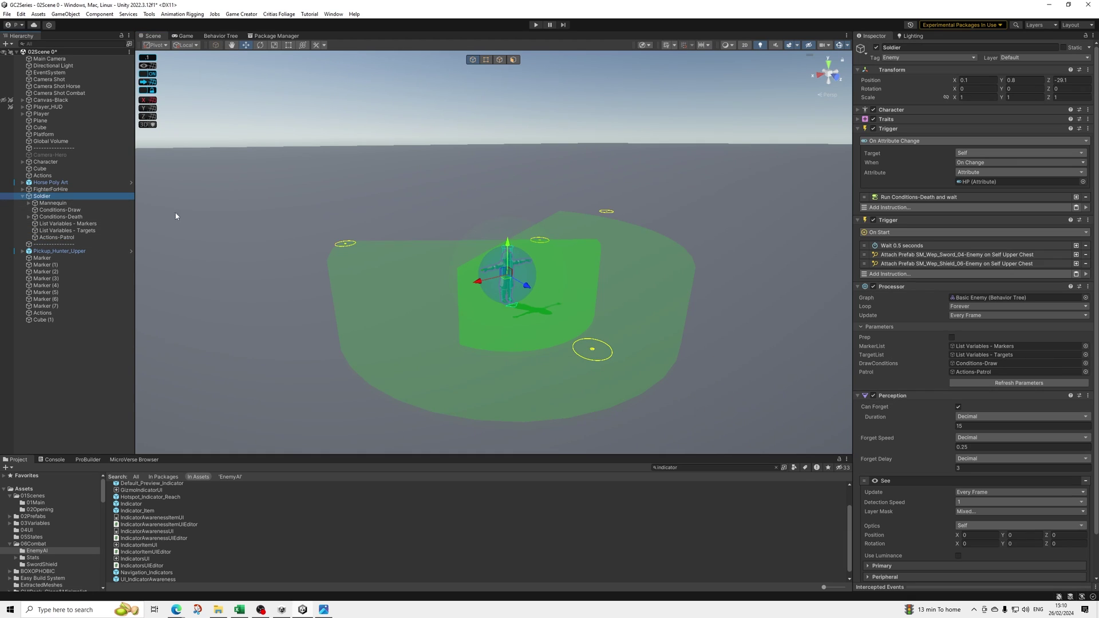
- Collapse the See sensor and expand the Feel sensor, showing every-frame update, speed 1, radius 1
{"action": "scroll", "coordinate": [715, 337], "scroll_direction": "down", "scroll_amount": 2}
{"action": "middle_click_drag", "start_coordinate": [596, 361], "coordinate": [539, 373]}
{"action": "left_click_drag", "start_coordinate": [407, 309], "coordinate": [365, 59], "text": "alt"}
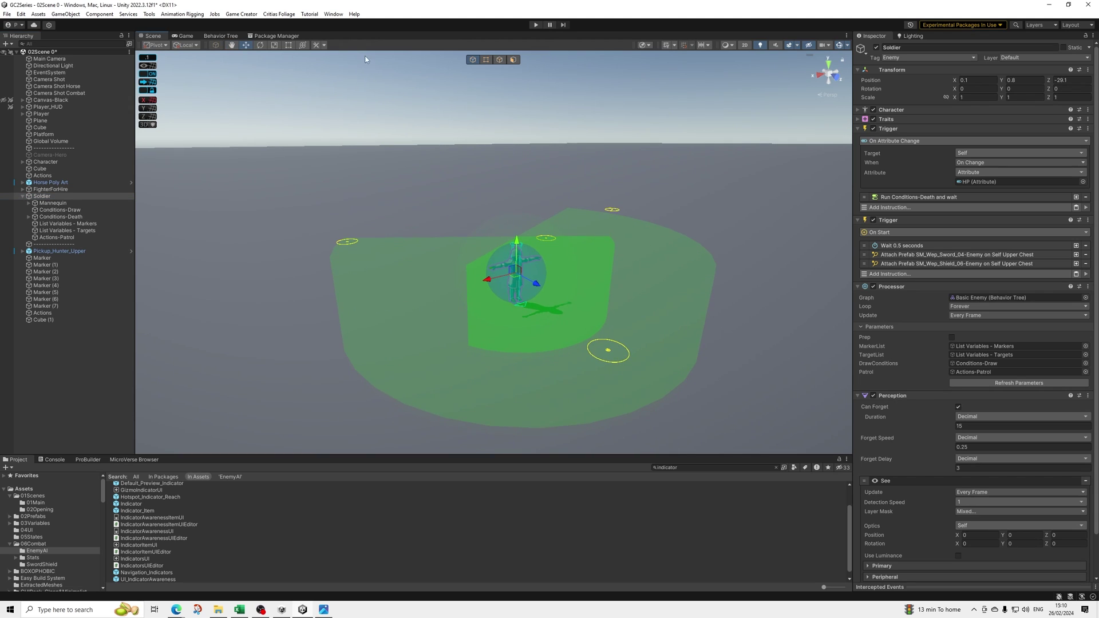
{"action": "left_click", "coordinate": [910, 481]}
{"action": "left_click", "coordinate": [893, 490]}
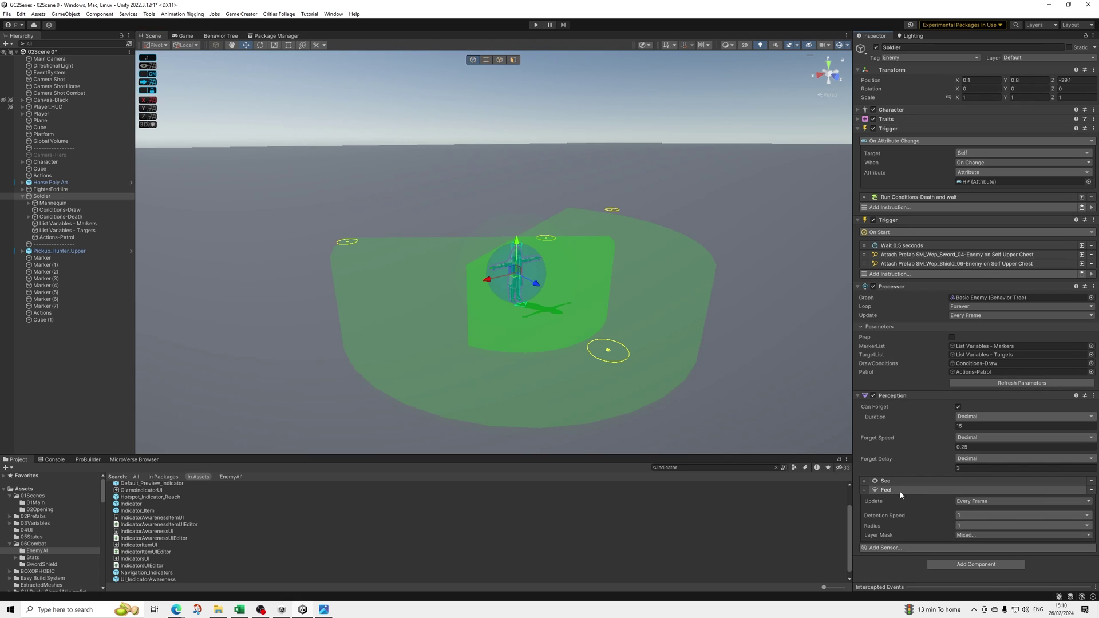
- Orbit the Scene view around the Soldier to inspect it from side, front and behind
{"action": "scroll", "coordinate": [606, 316], "scroll_direction": "up", "scroll_amount": 6}
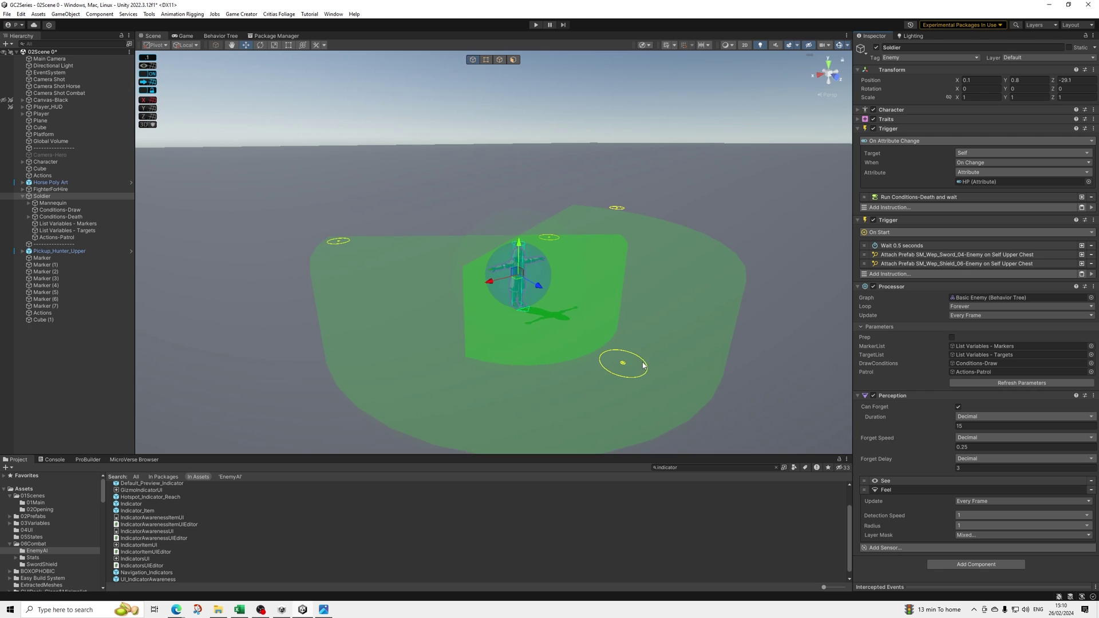
{"action": "mouse_move", "coordinate": [575, 308]}
{"action": "left_mouse_down", "text": "alt"}
{"action": "mouse_move", "coordinate": [565, 267]}
{"action": "mouse_move", "coordinate": [648, 253]}
{"action": "left_mouse_up", "text": "alt"}
{"action": "mouse_move", "coordinate": [474, 298]}
{"action": "left_mouse_down", "text": "alt"}
{"action": "mouse_move", "coordinate": [1003, 125]}
{"action": "mouse_move", "coordinate": [794, 129]}
{"action": "left_mouse_up", "text": "alt"}
{"action": "left_click_drag", "start_coordinate": [671, 195], "coordinate": [483, 194], "text": "alt"}
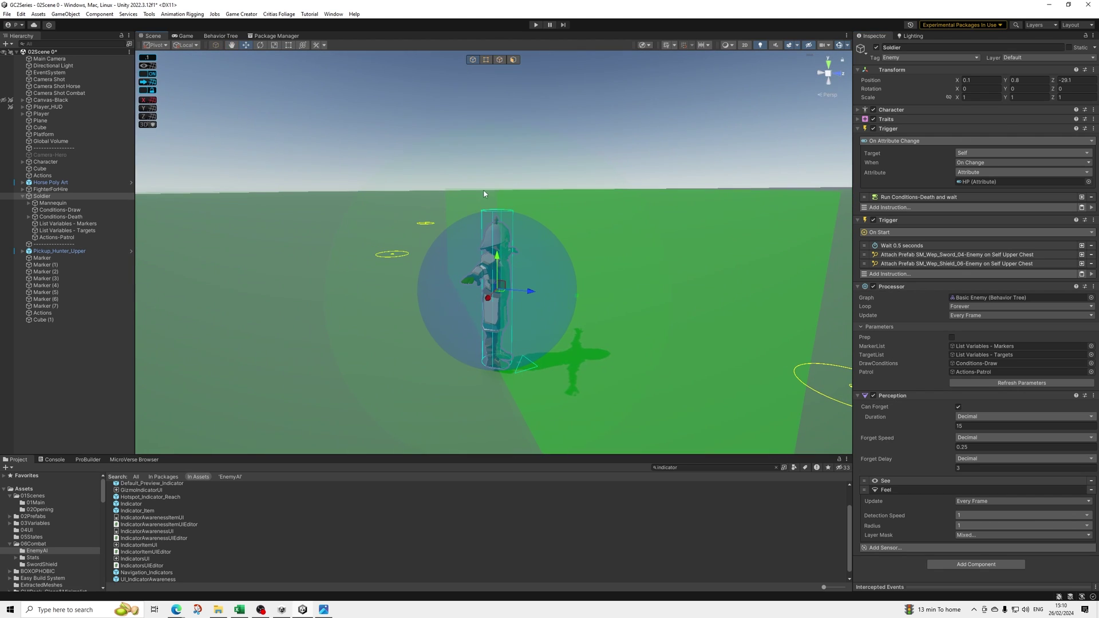
{"action": "scroll", "coordinate": [466, 362], "scroll_direction": "up", "scroll_amount": 6}
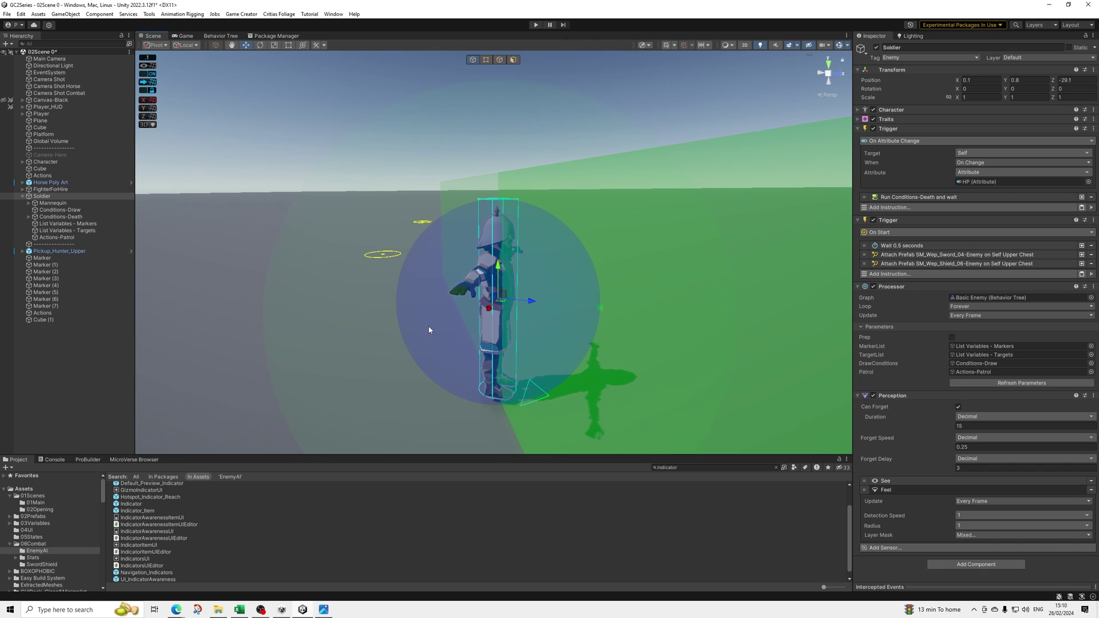
{"action": "left_click_drag", "start_coordinate": [417, 320], "coordinate": [630, 338], "text": "alt"}
{"action": "middle_click_drag", "start_coordinate": [630, 339], "coordinate": [441, 605]}
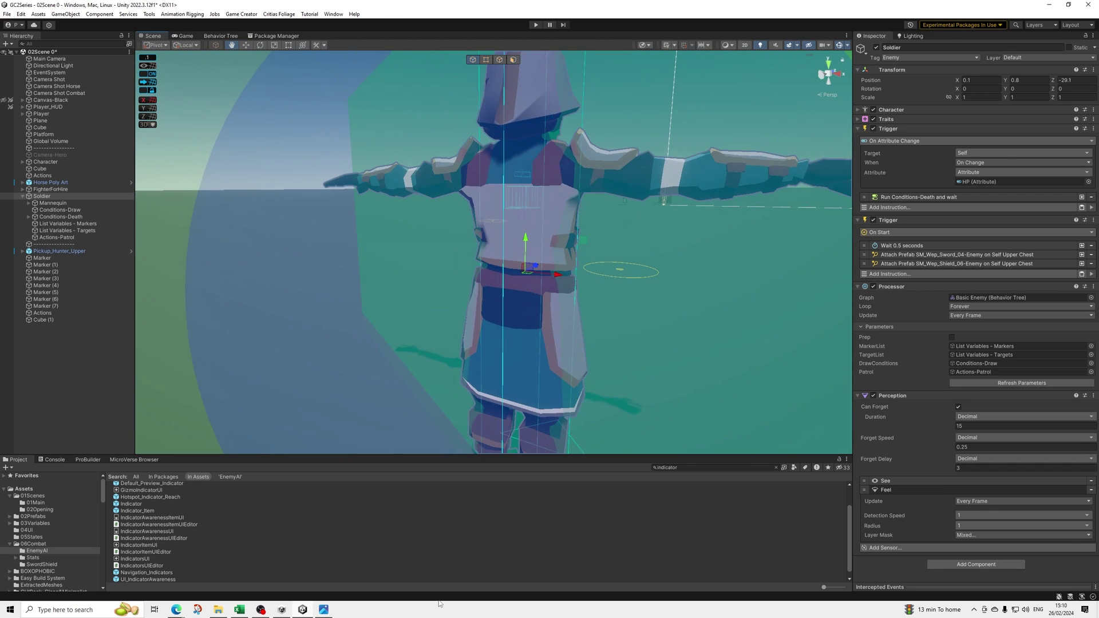
{"action": "left_click_drag", "start_coordinate": [474, 250], "coordinate": [634, 274], "text": "alt"}
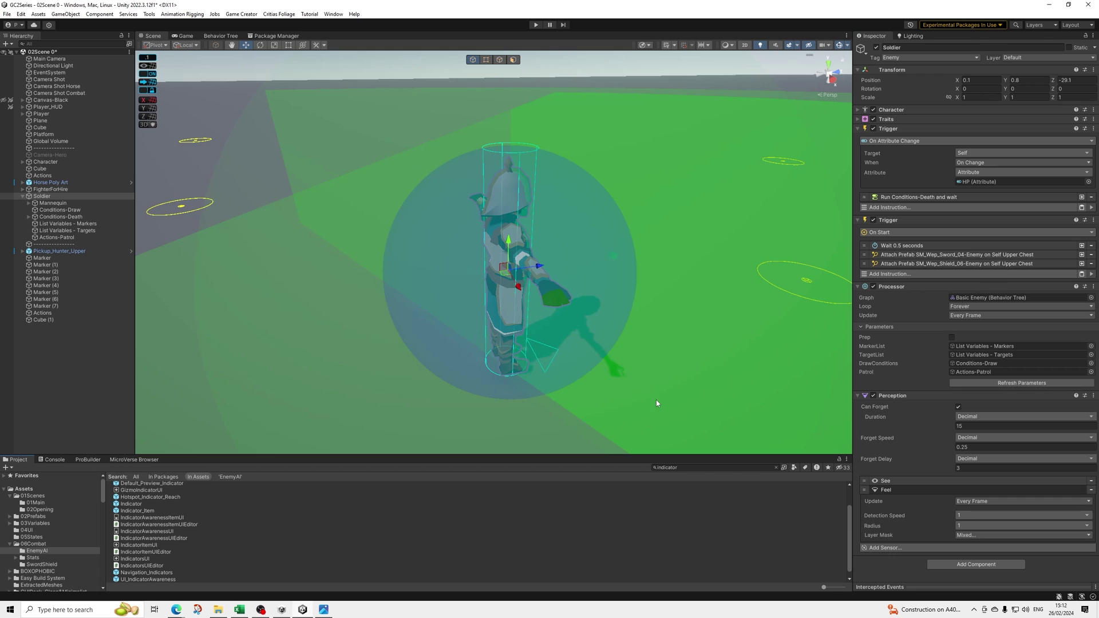
{"action": "scroll", "coordinate": [657, 402], "scroll_direction": "down", "scroll_amount": 3}
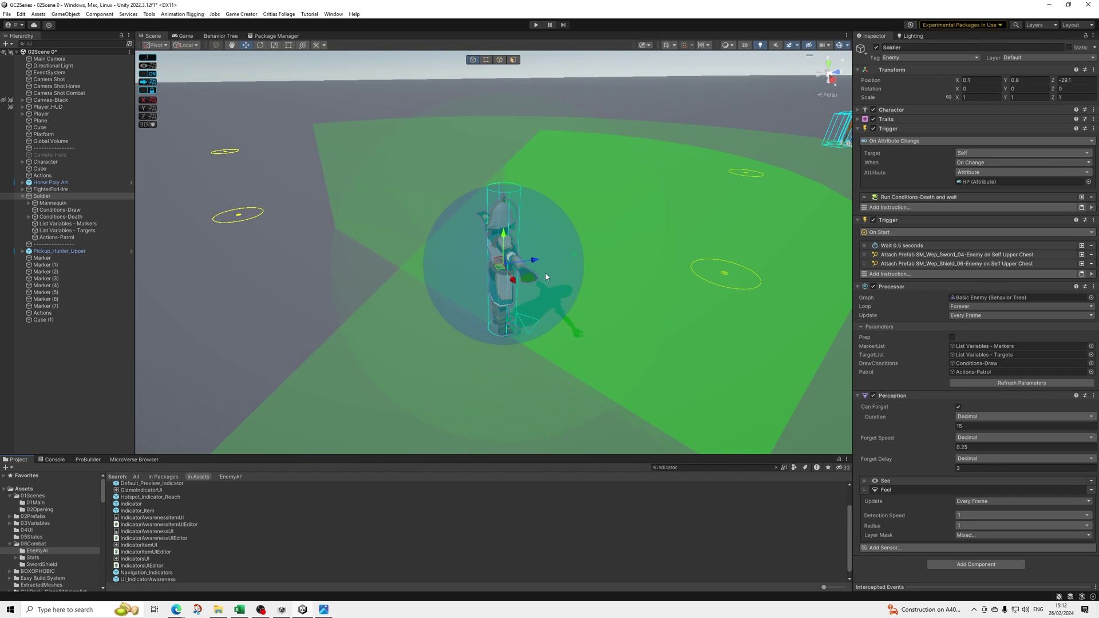
{"action": "left_click_drag", "start_coordinate": [545, 272], "coordinate": [626, 270], "text": "alt"}
{"action": "left_click_drag", "start_coordinate": [613, 204], "coordinate": [514, 184], "text": "alt"}
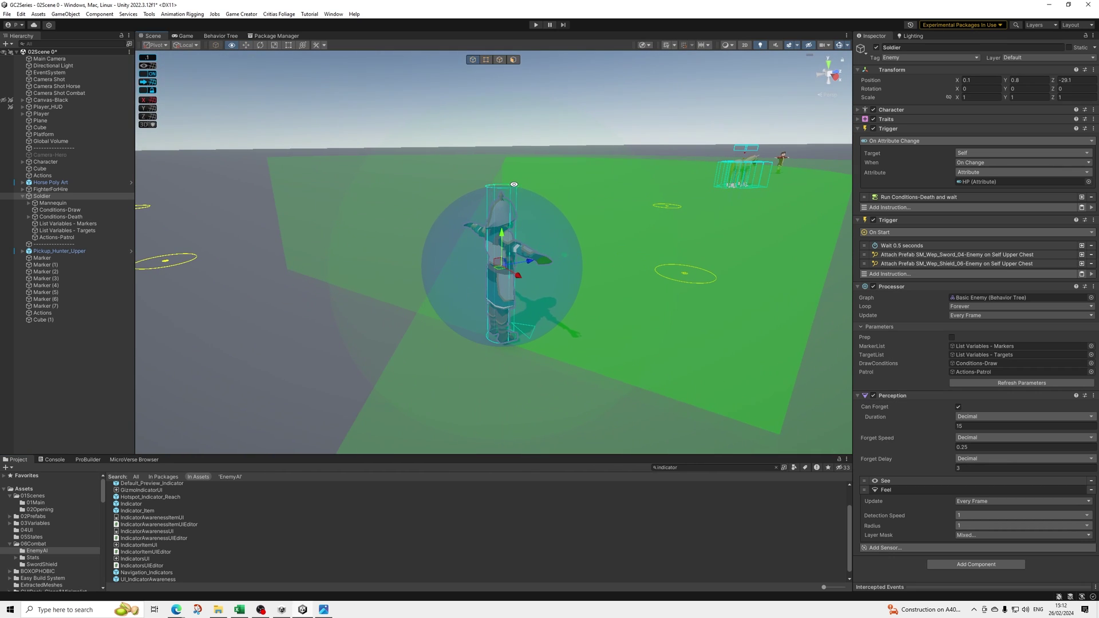
- Start Play mode and glance at the Feel sensor's layer mask options
{"action": "left_click", "coordinate": [535, 25]}
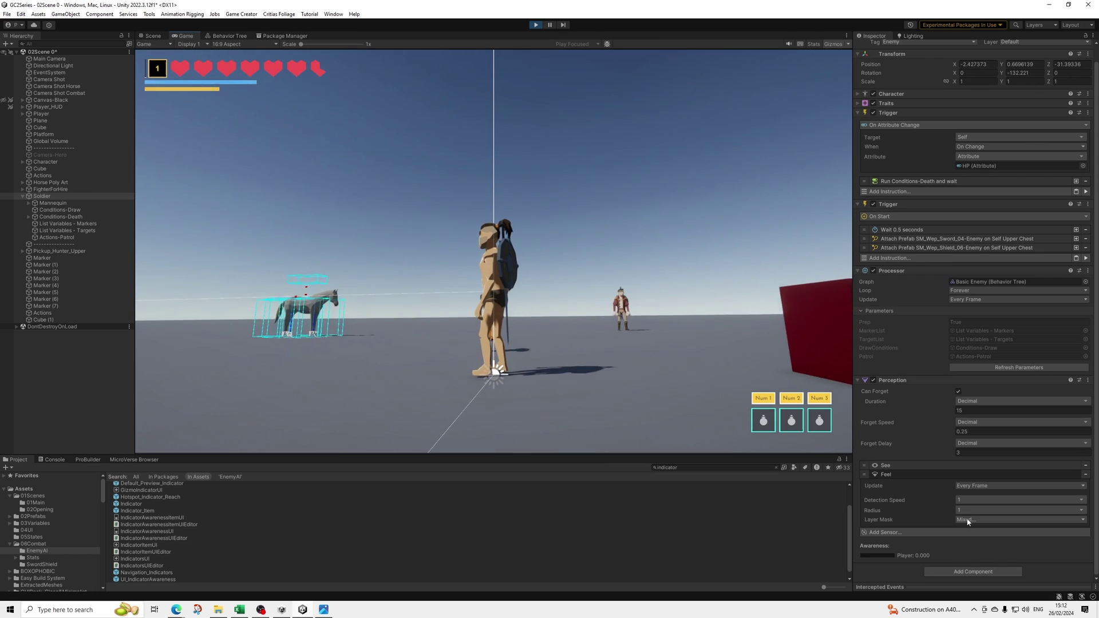
{"action": "left_click", "coordinate": [968, 519]}
{"action": "left_click", "coordinate": [688, 485]}
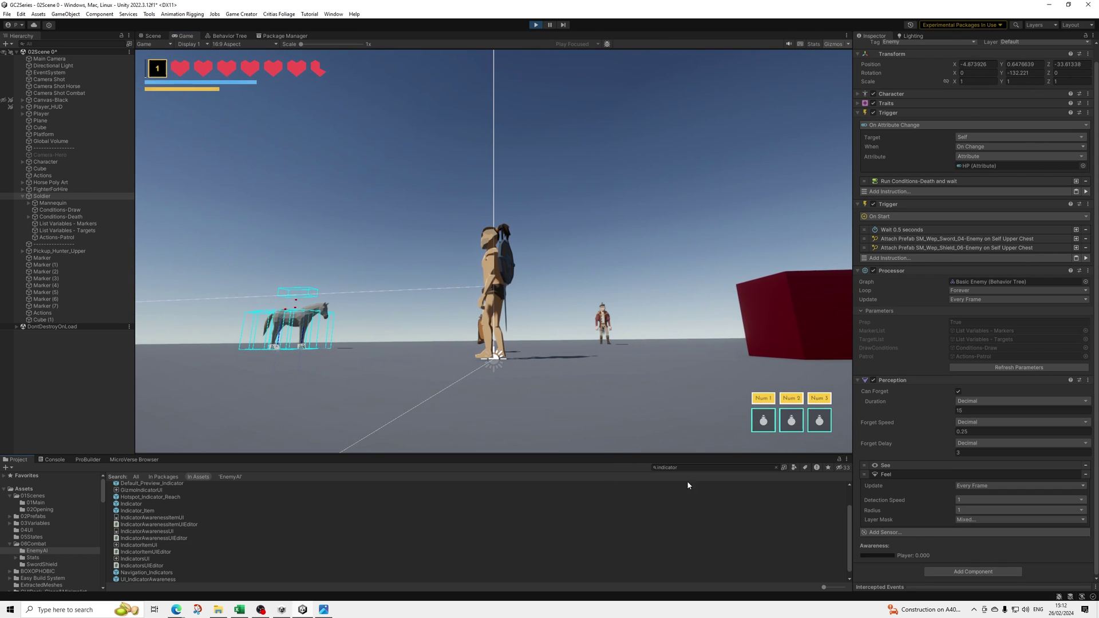
- Run the player toward the patrolling soldier until Player awareness reaches 1.000, then stop play
{"action": "left_click", "coordinate": [576, 208]}
{"action": "key", "text": "w"}
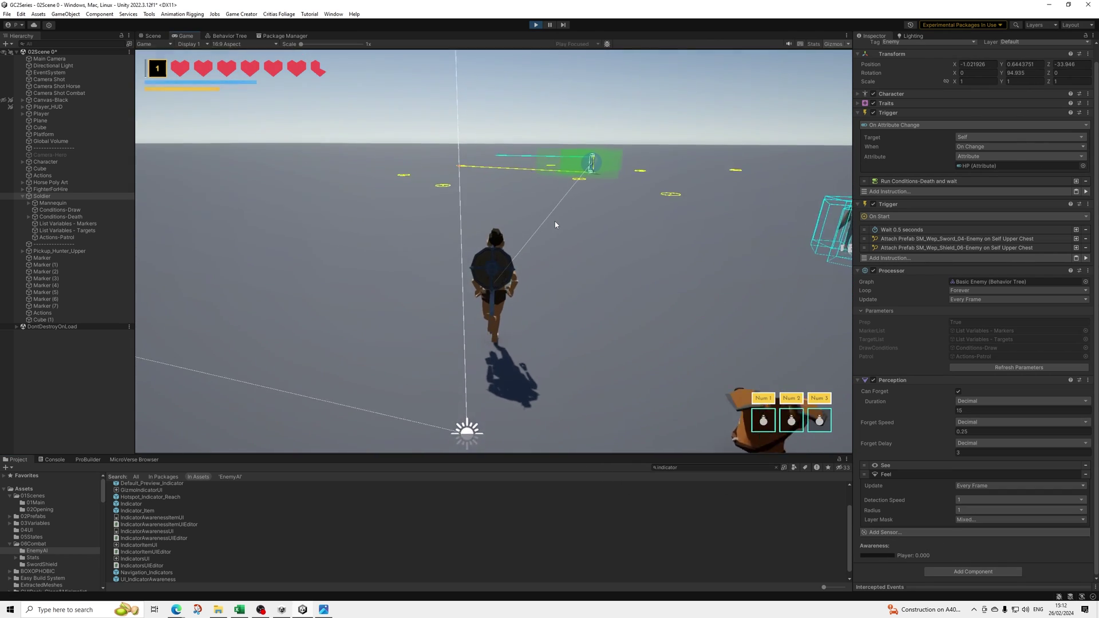
{"action": "key", "text": "w"}
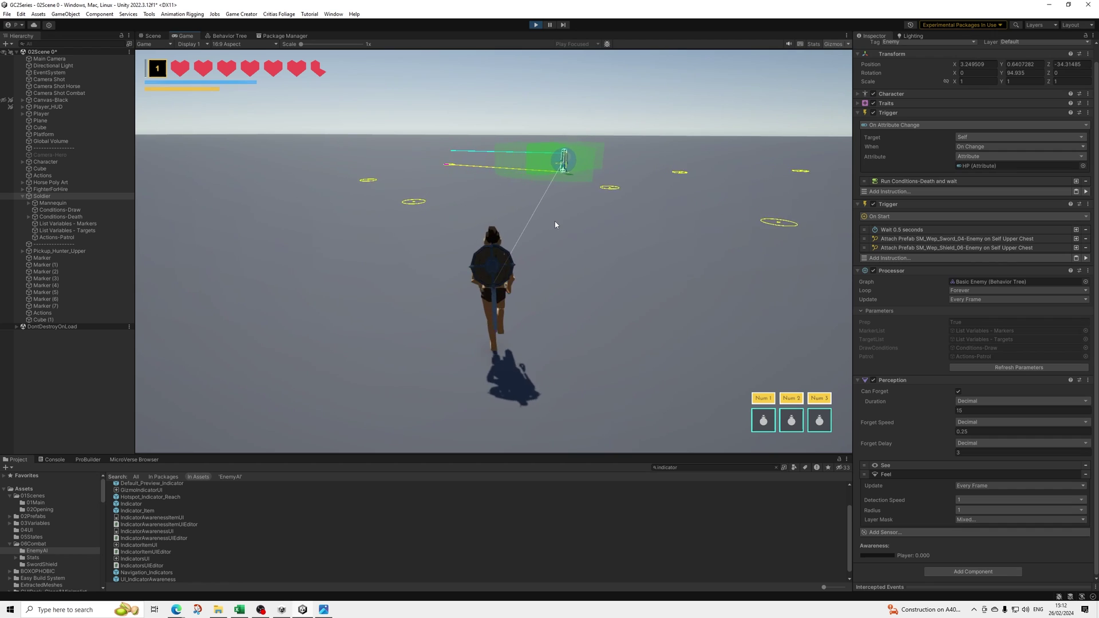
{"action": "key", "text": "w"}
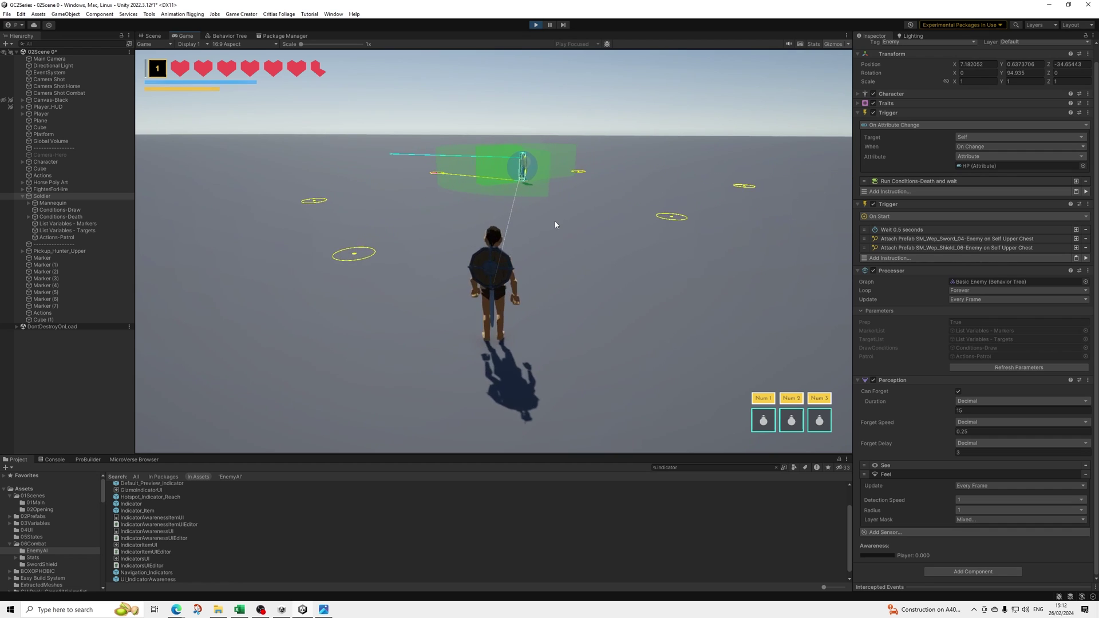
{"action": "key", "text": "a"}
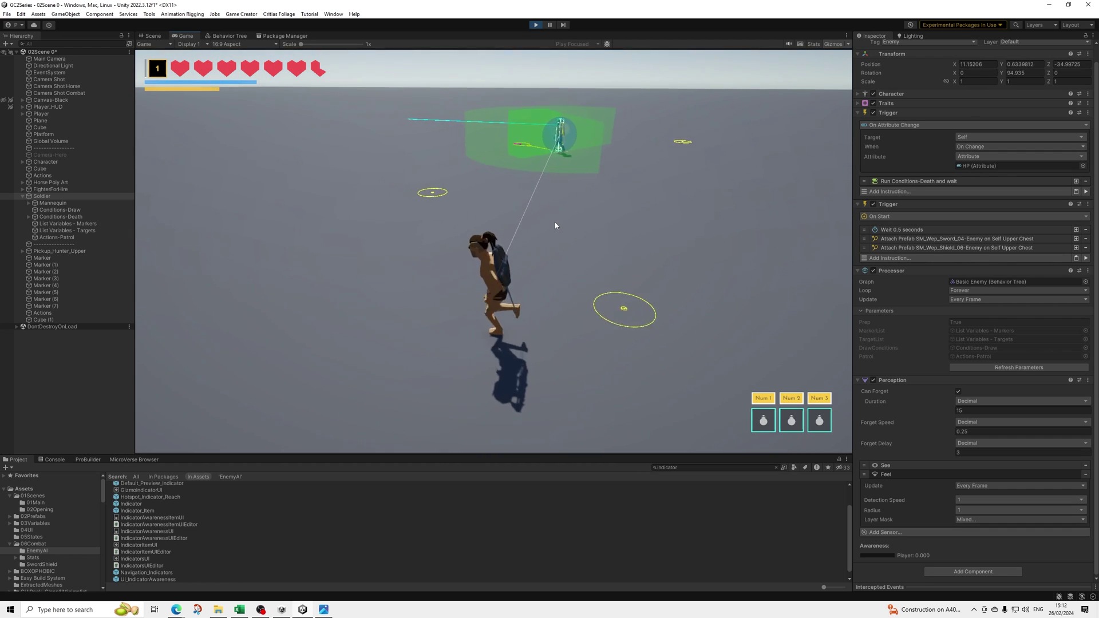
{"action": "key", "text": "w"}
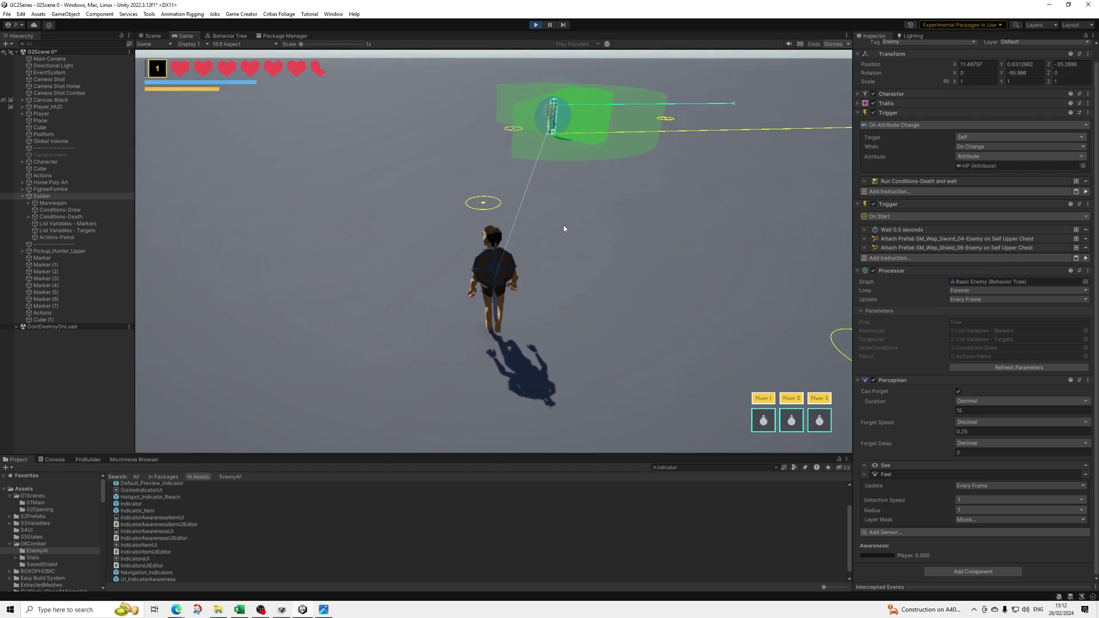
{"action": "key", "text": "w"}
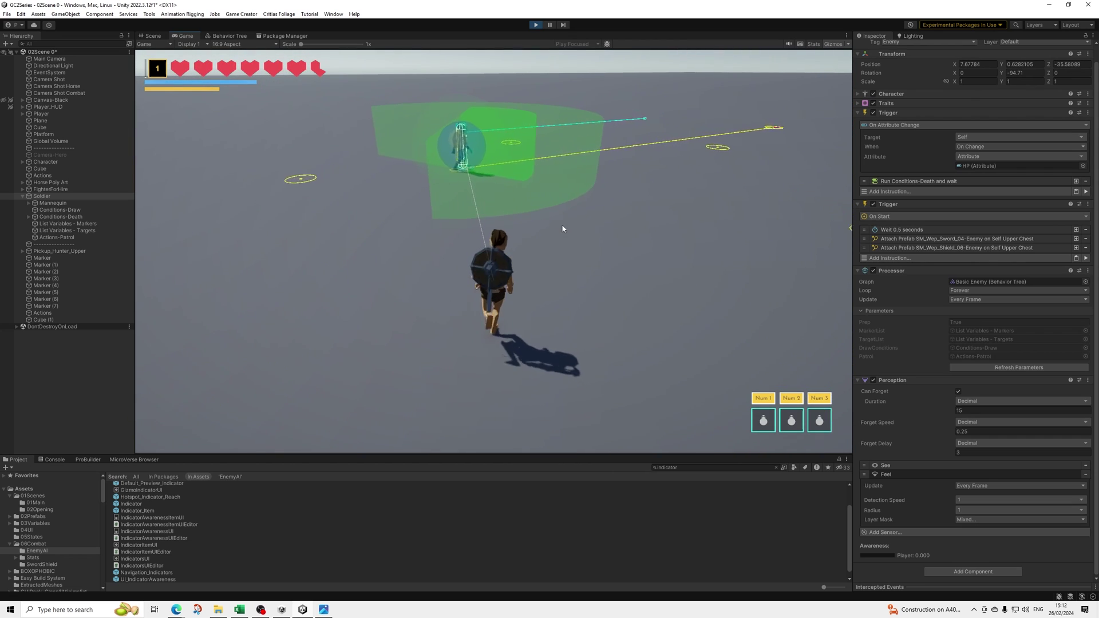
{"action": "key", "text": "d"}
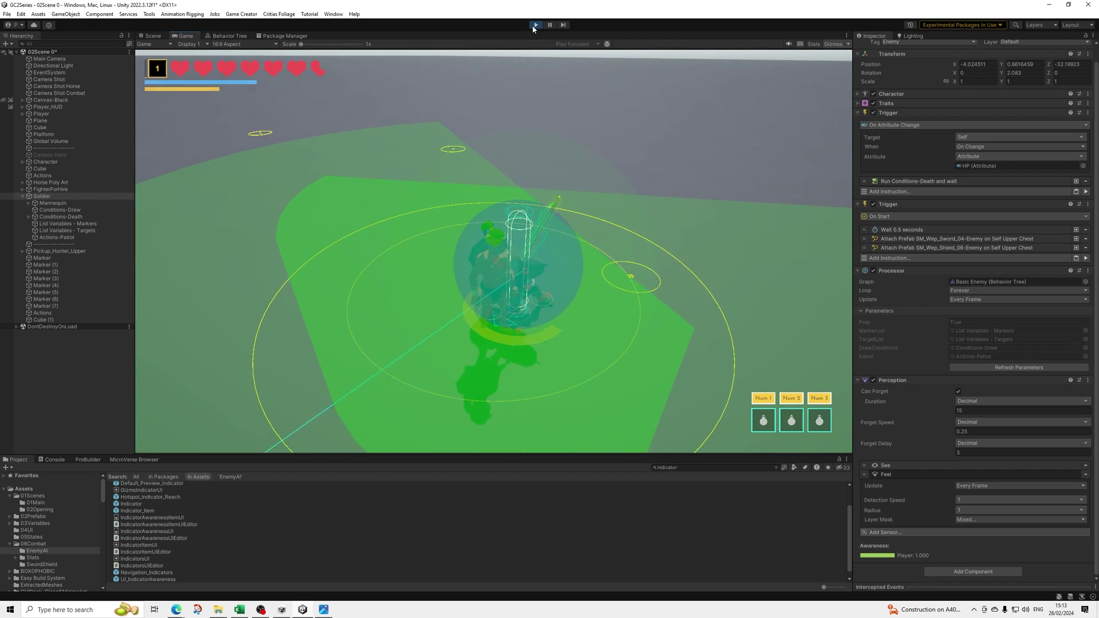
{"action": "left_click", "coordinate": [536, 25]}
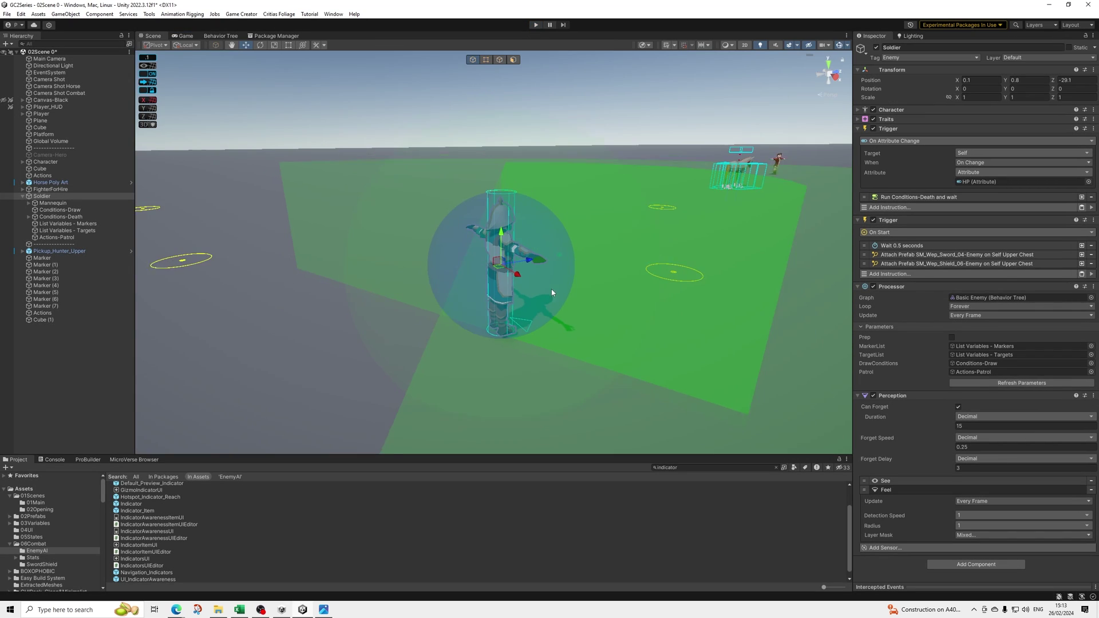
- Drag UI_IndicatorAwareness into the Hierarchy, targeting Player with radius 25, and start Play mode
{"action": "scroll", "coordinate": [551, 289], "scroll_direction": "down", "scroll_amount": 10}
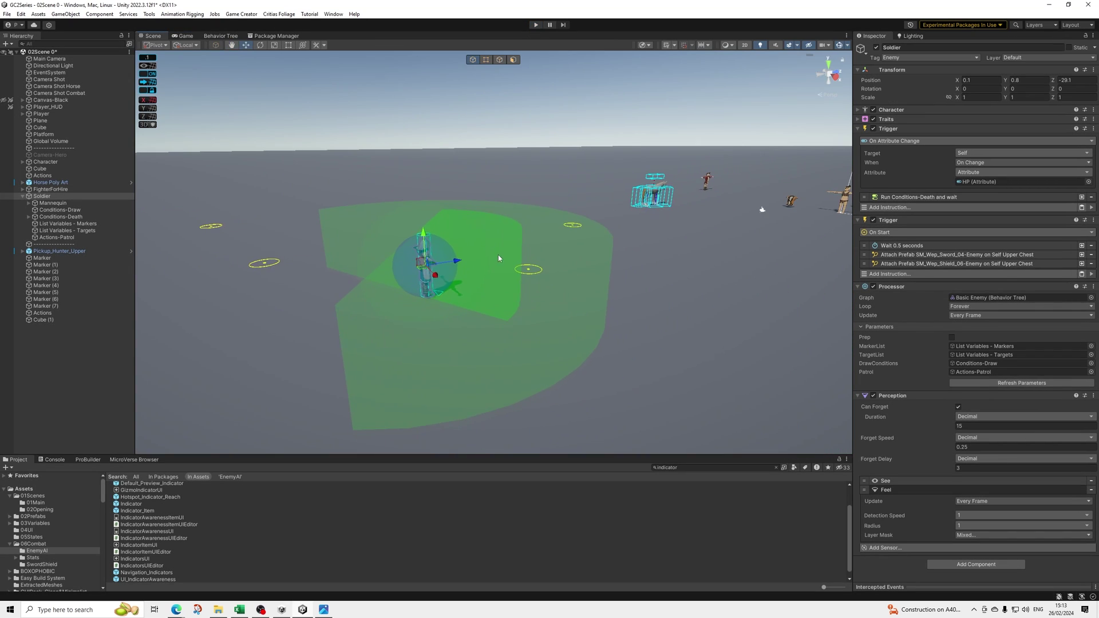
{"action": "left_click_drag", "start_coordinate": [498, 255], "coordinate": [704, 302], "text": "alt"}
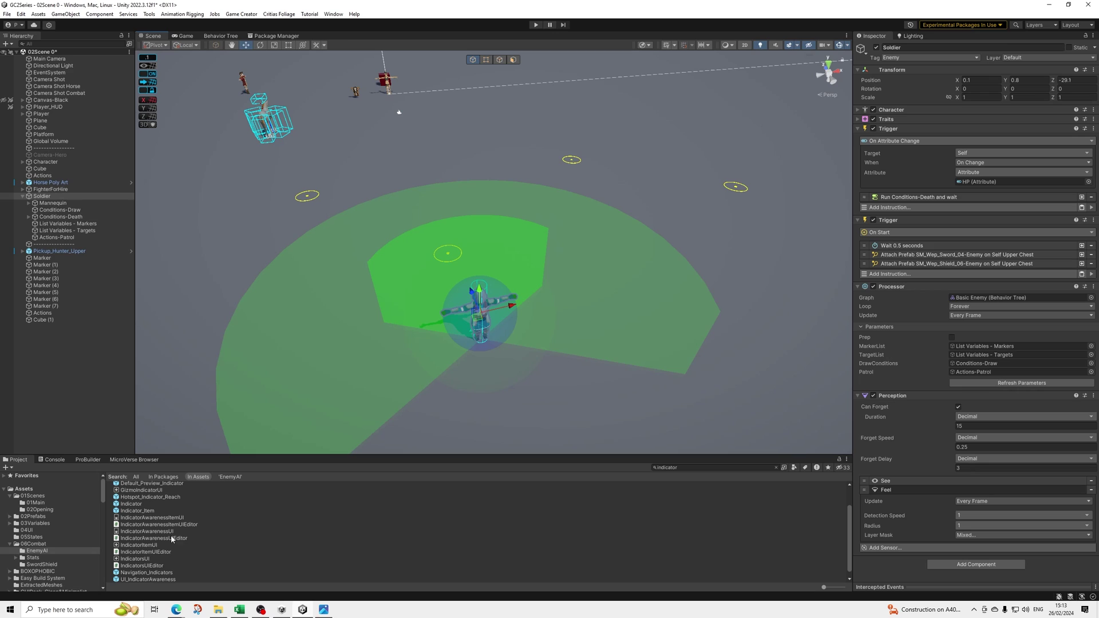
{"action": "scroll", "coordinate": [147, 562], "scroll_direction": "down", "scroll_amount": 1}
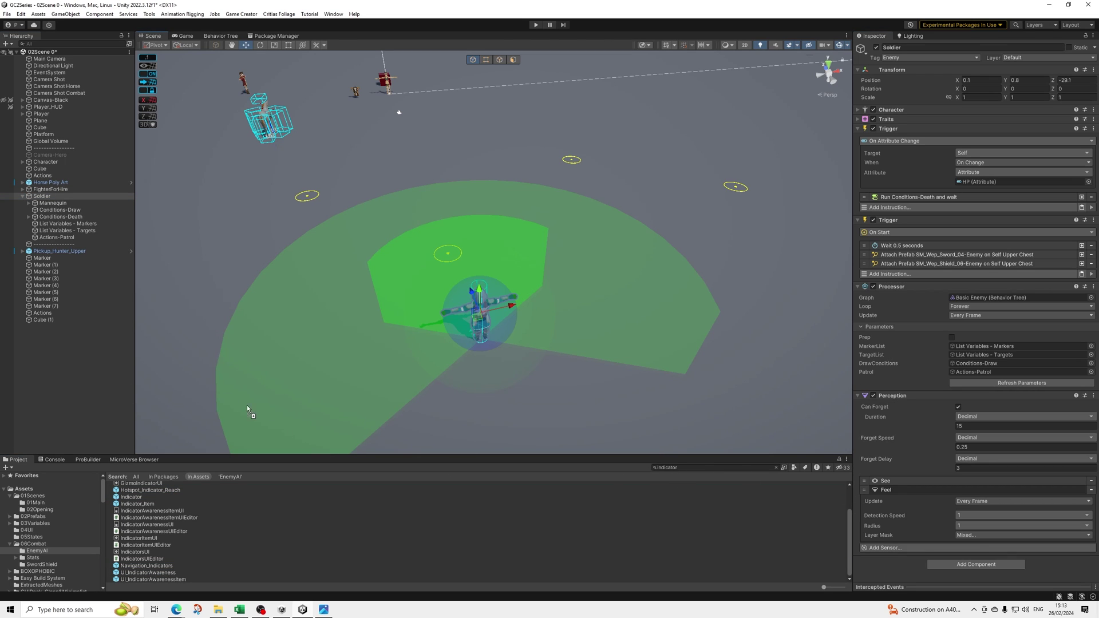
{"action": "left_click", "coordinate": [65, 371]}
{"action": "left_click_drag", "start_coordinate": [64, 369], "coordinate": [65, 368]}
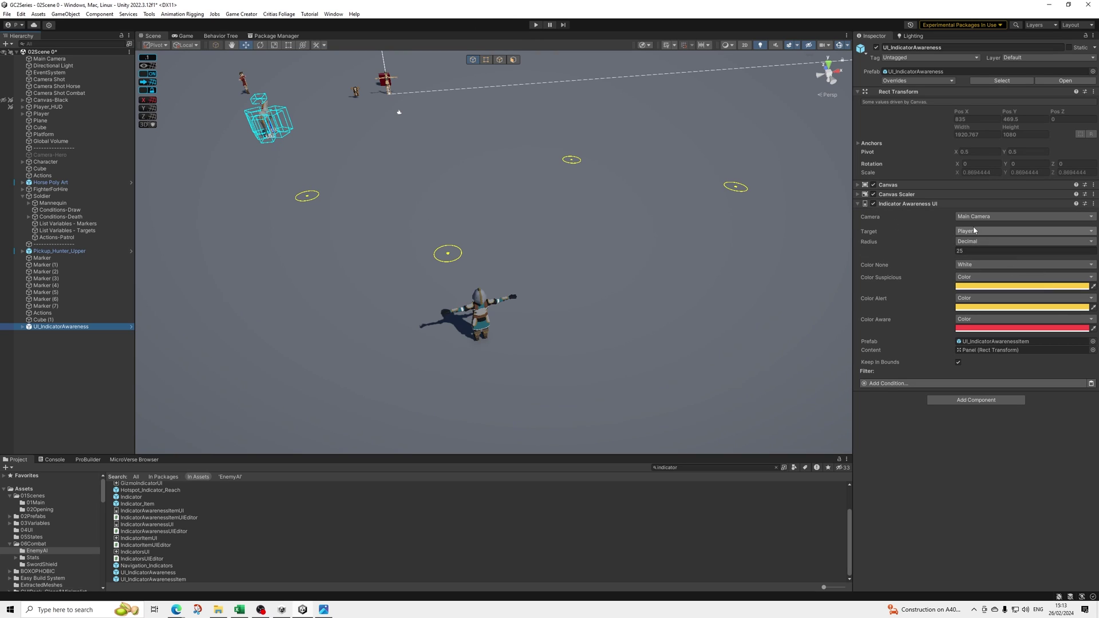
{"action": "left_click", "coordinate": [536, 24]}
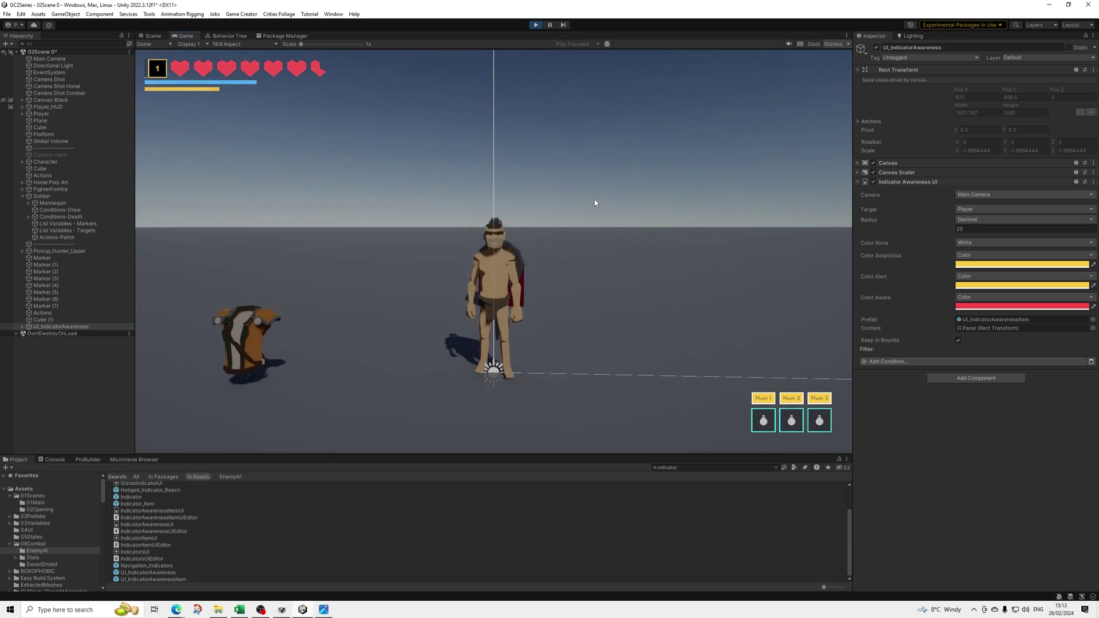
- Run the player around and past the soldier as the indicator turns yellow then red, then stop play
{"action": "key", "text": "w"}
{"action": "key", "text": "w"}
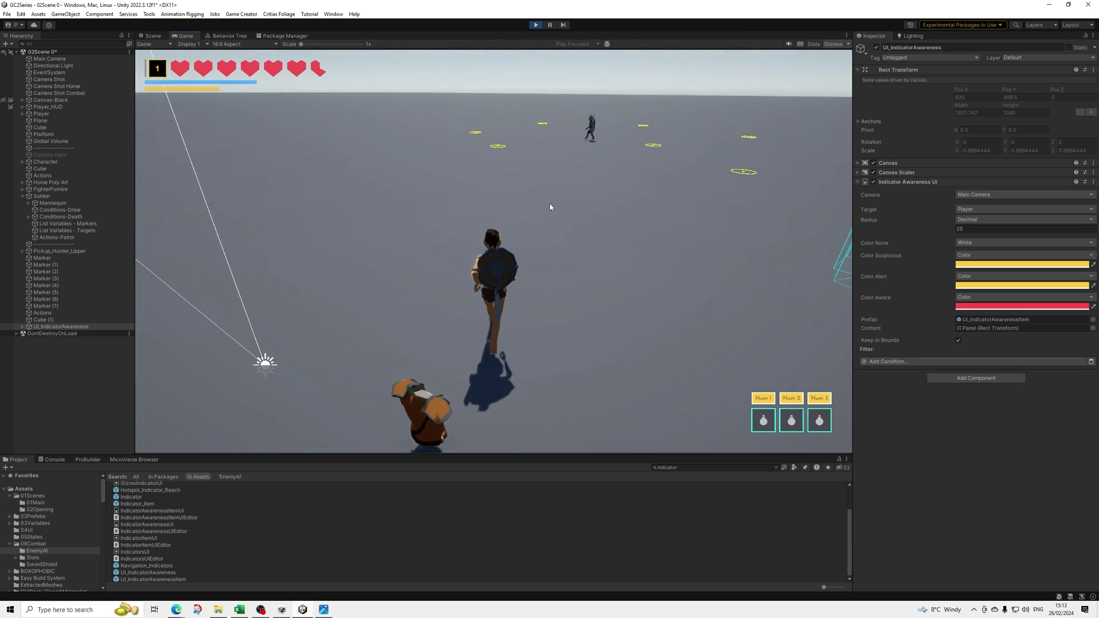
{"action": "key", "text": "w"}
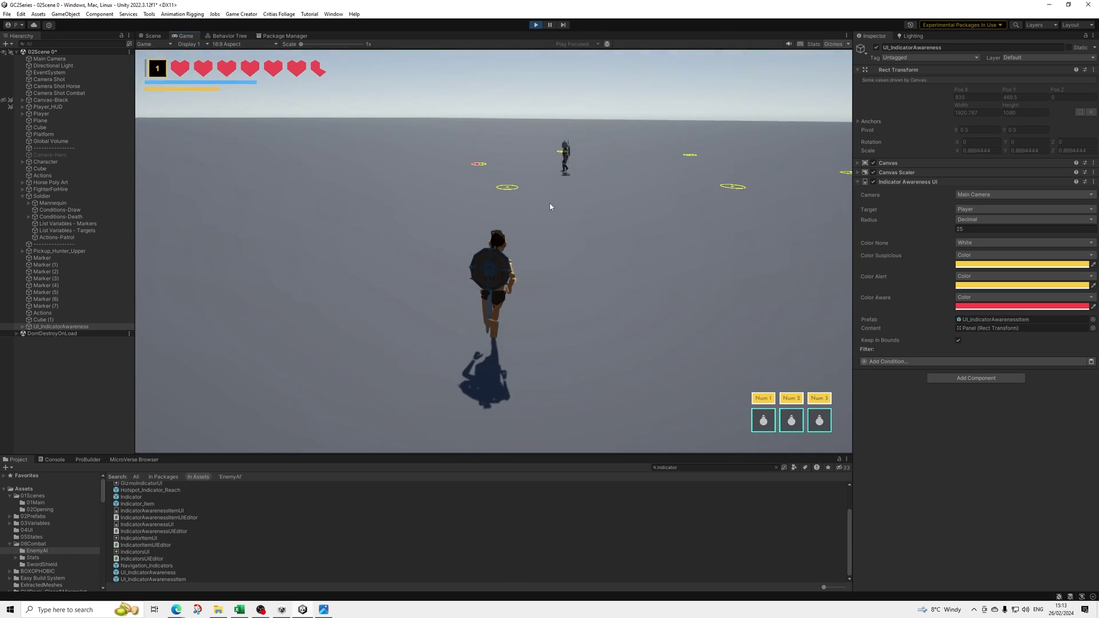
{"action": "key", "text": "d"}
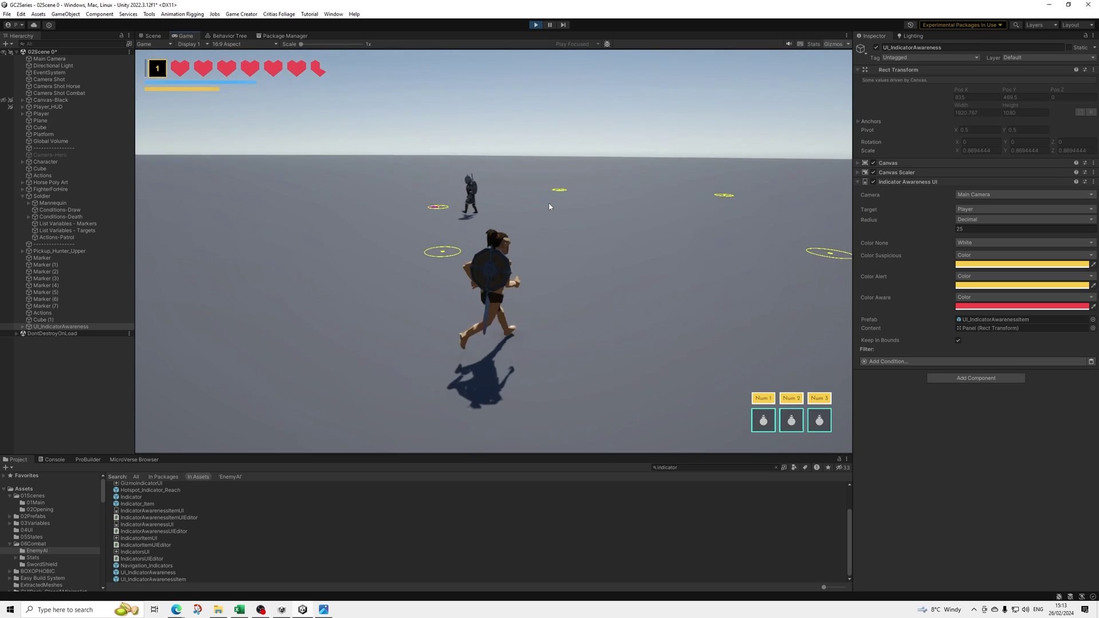
{"action": "key", "text": "w"}
{"action": "key", "text": "w"}
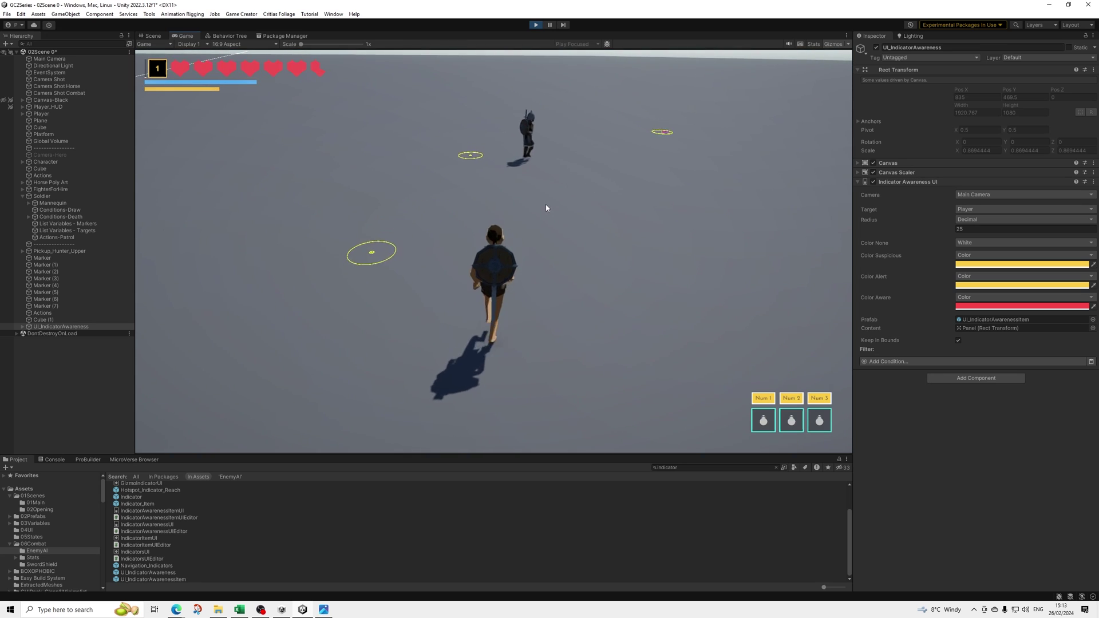
{"action": "key", "text": "w"}
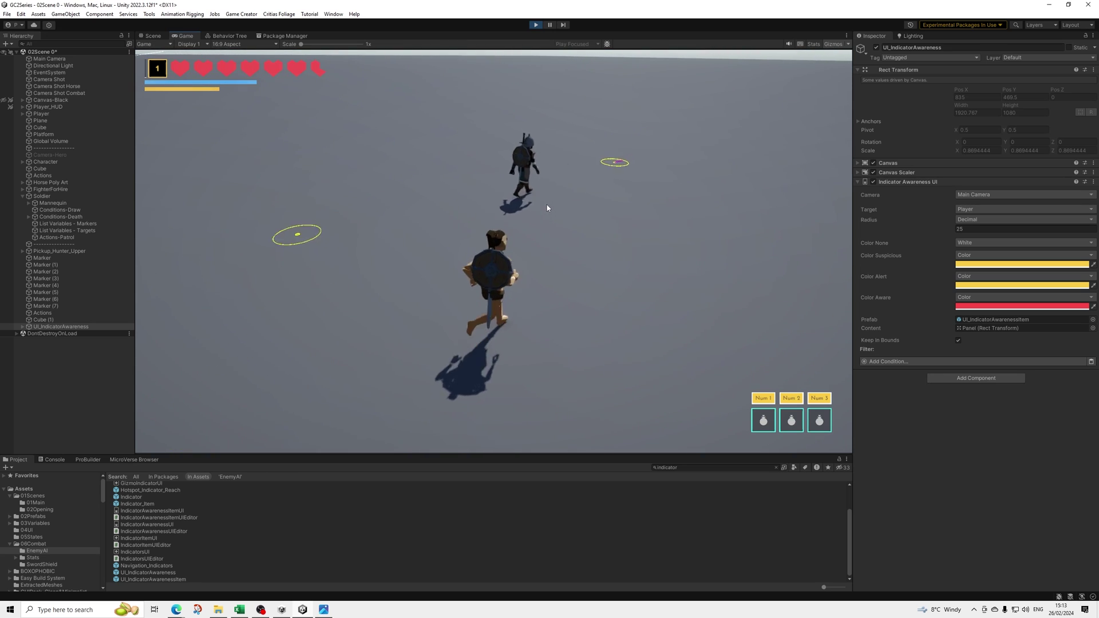
{"action": "key", "text": "w"}
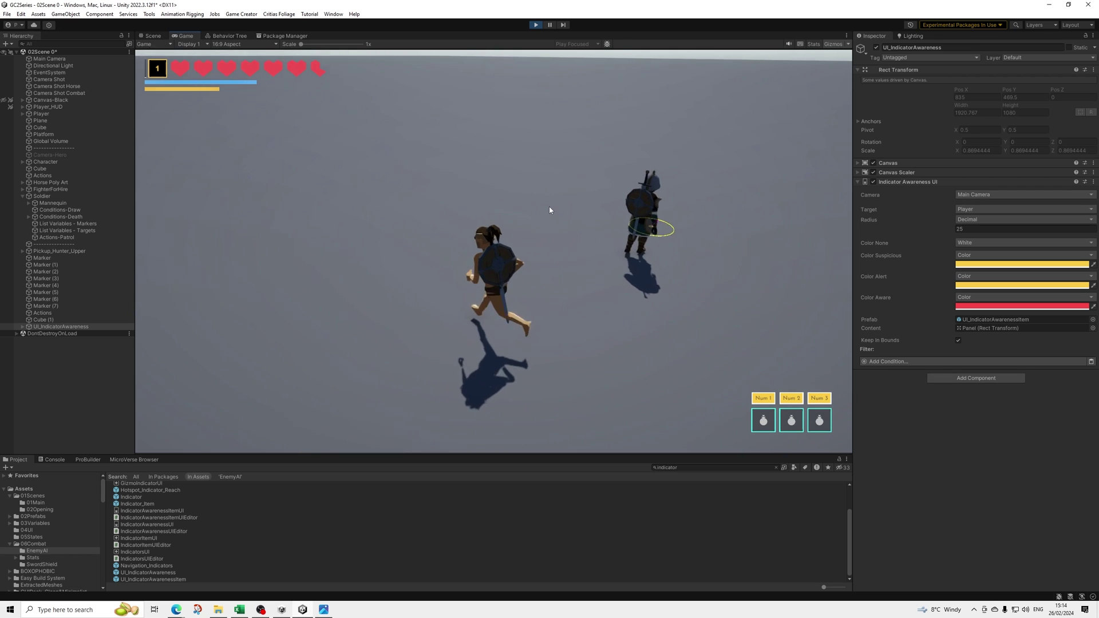
{"action": "key", "text": "w"}
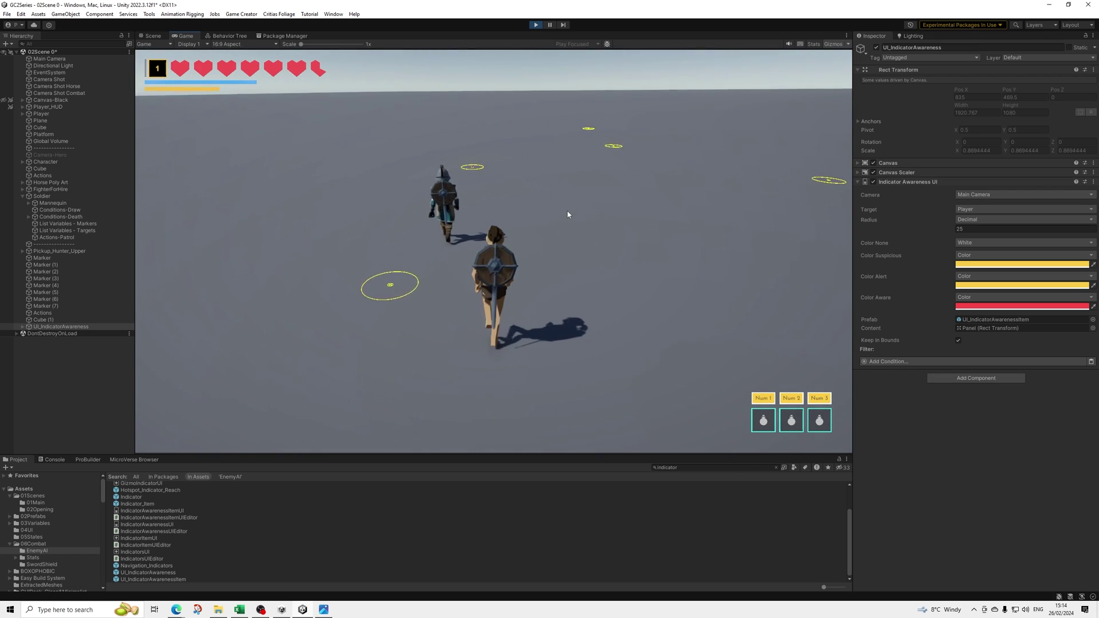
{"action": "key", "text": "w"}
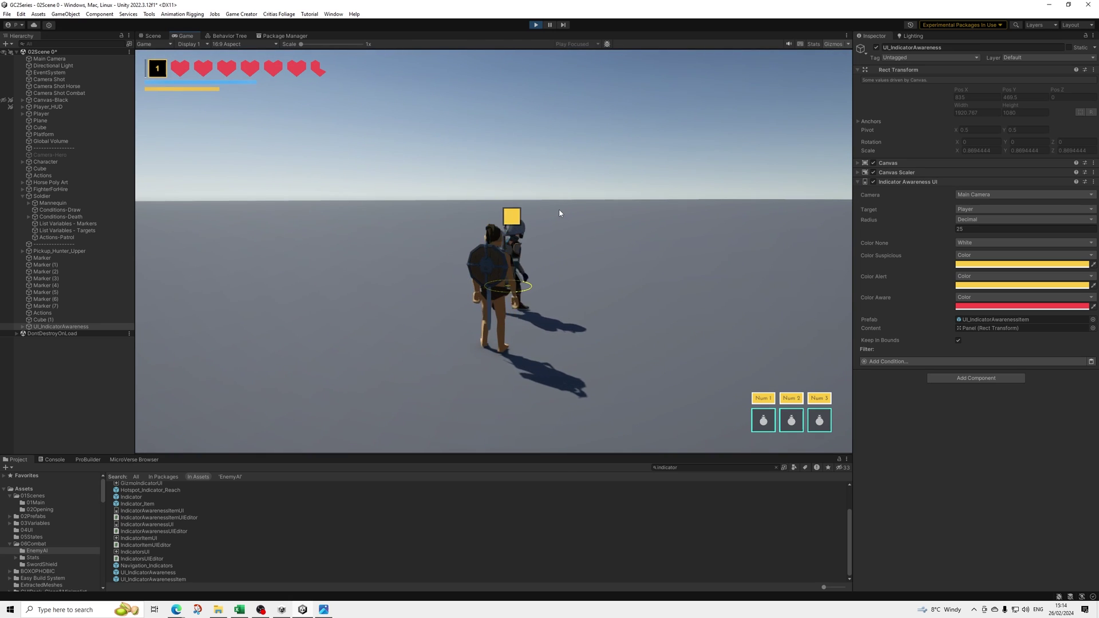
{"action": "key", "text": "d"}
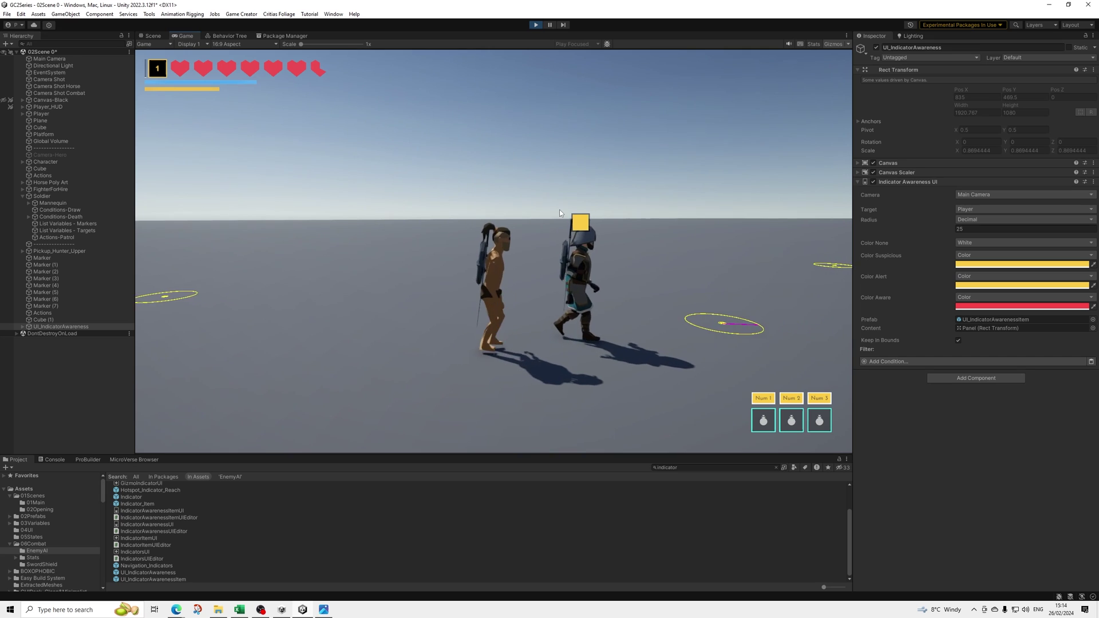
{"action": "key", "text": "s"}
{"action": "key", "text": "w"}
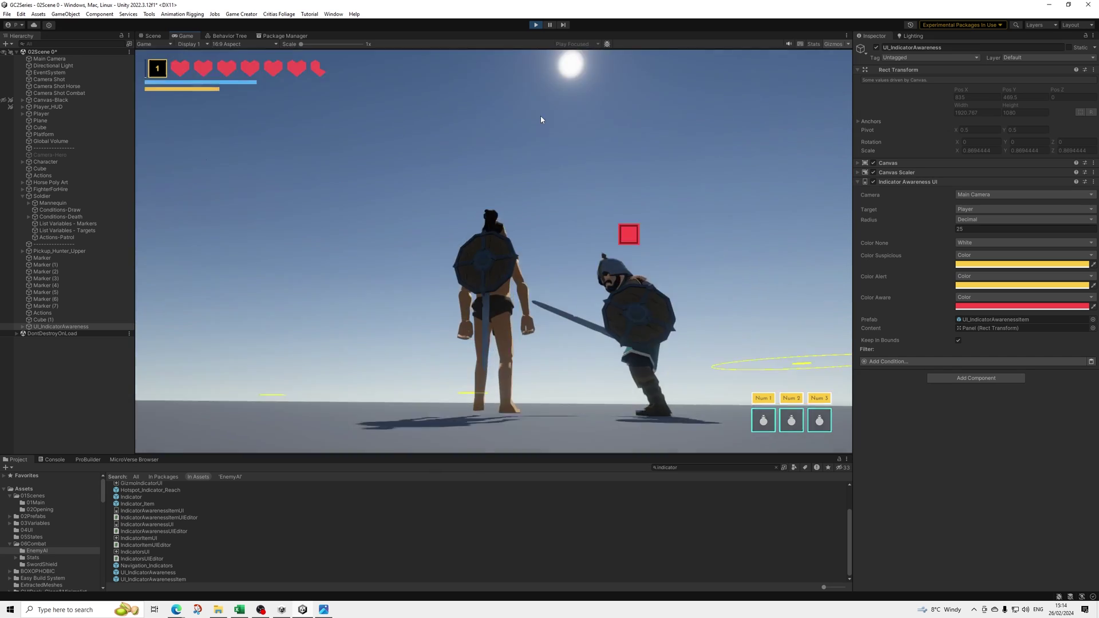
{"action": "key", "text": "a"}
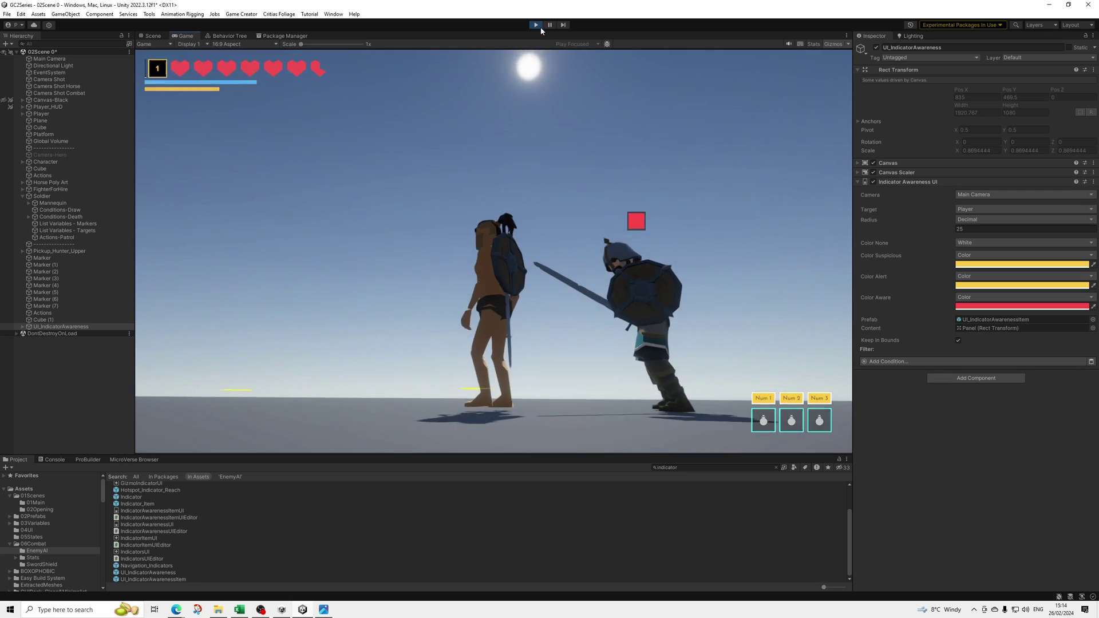
{"action": "key", "text": "w"}
{"action": "key", "text": "a"}
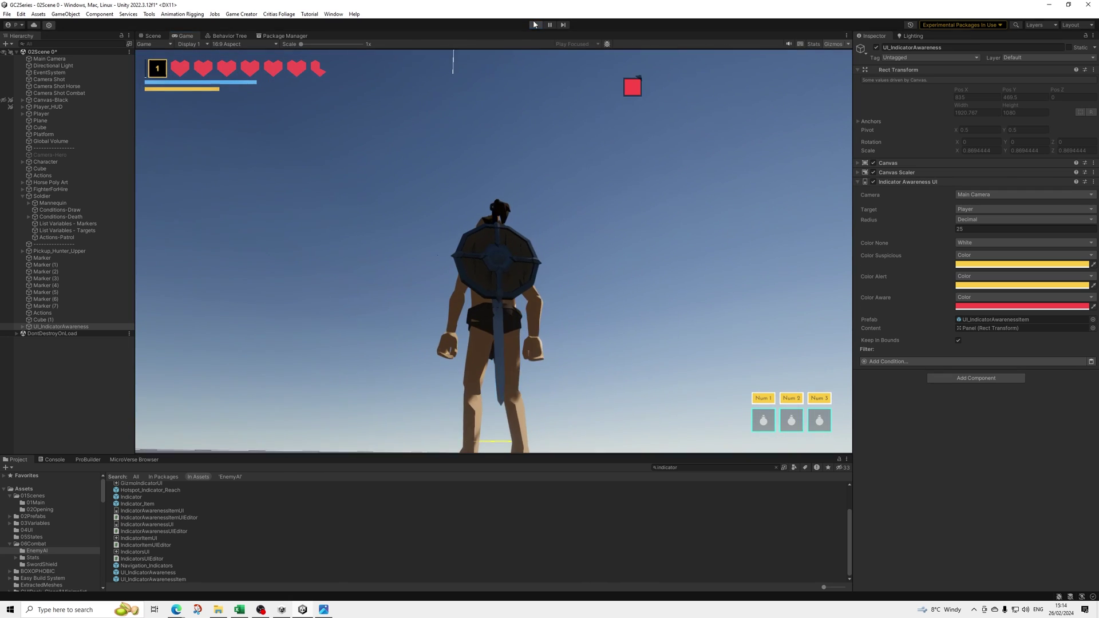
{"action": "left_click", "coordinate": [534, 24]}
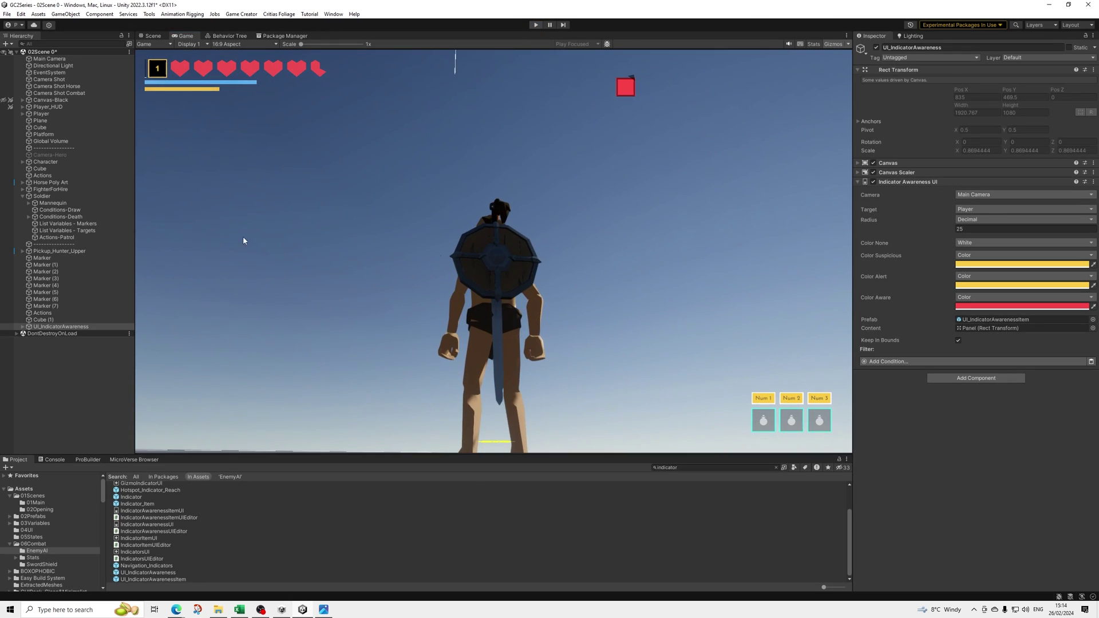
- Expand UI_IndicatorAwareness in the Hierarchy and inspect its Panel child
{"action": "left_click", "coordinate": [23, 326]}
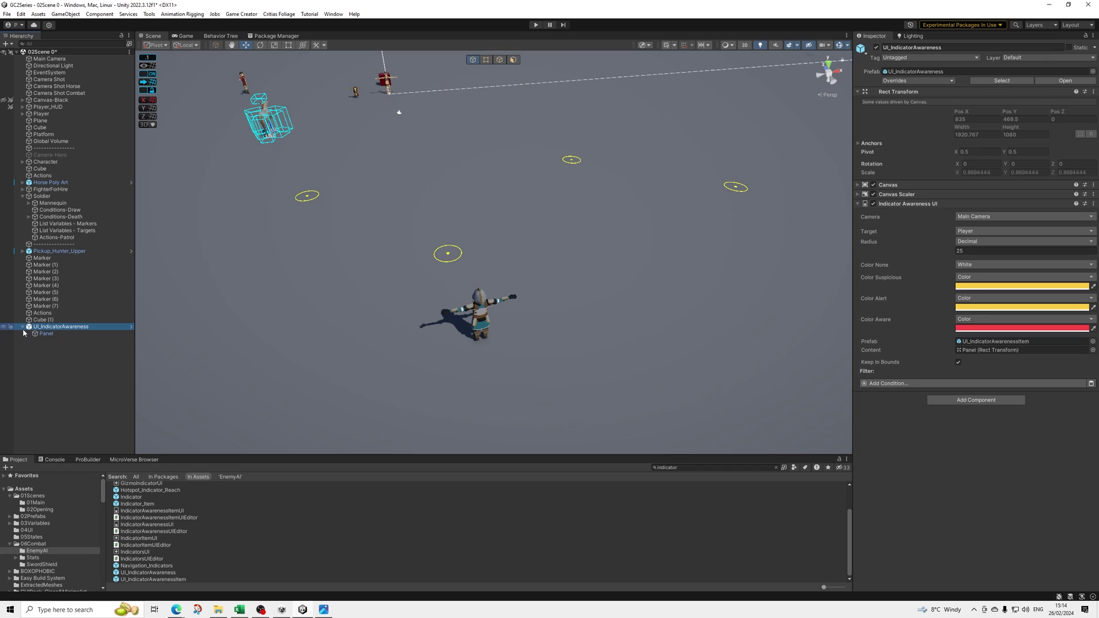
{"action": "left_click", "coordinate": [55, 333]}
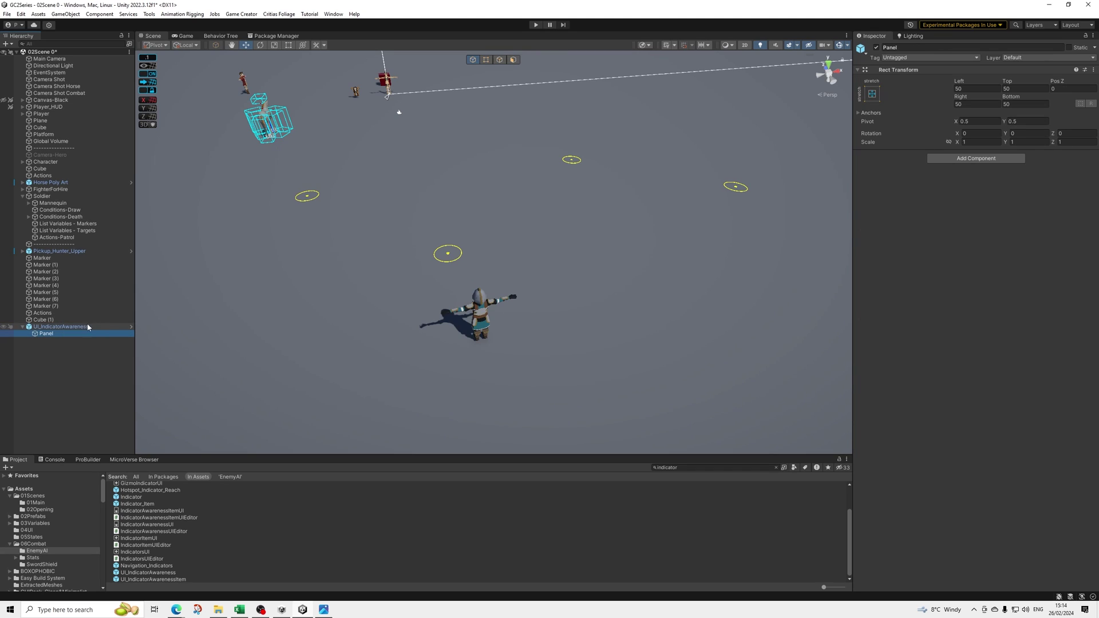
{"action": "left_click", "coordinate": [54, 329]}
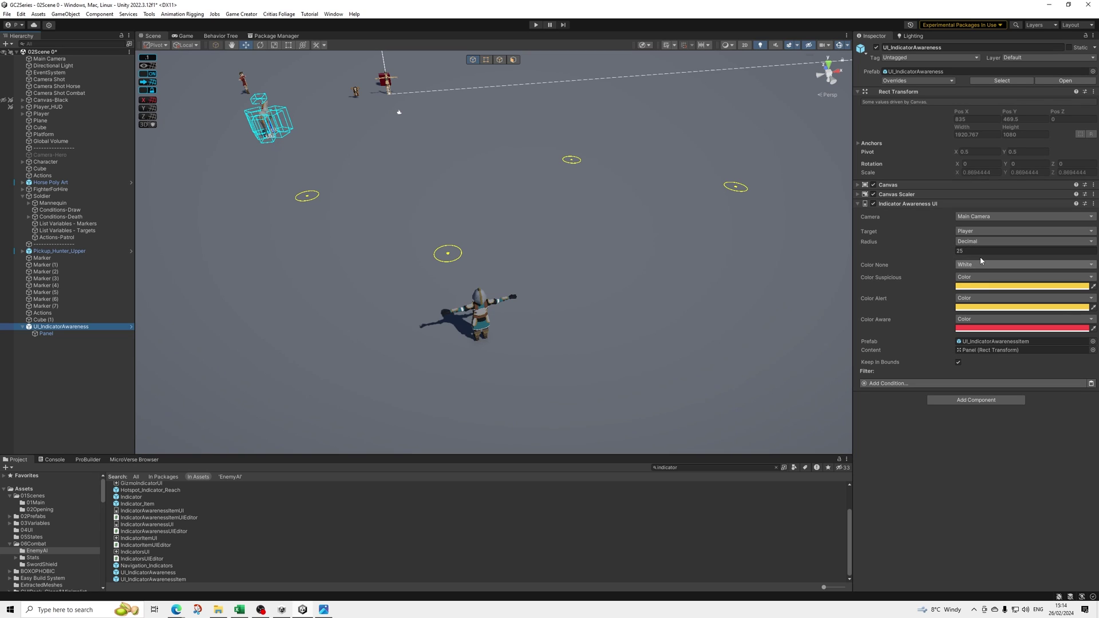
- Open the UI_IndicatorAwarenessItem prefab, inspect Content, Background and Progress, then exit Prefab mode
{"action": "left_click", "coordinate": [994, 344]}
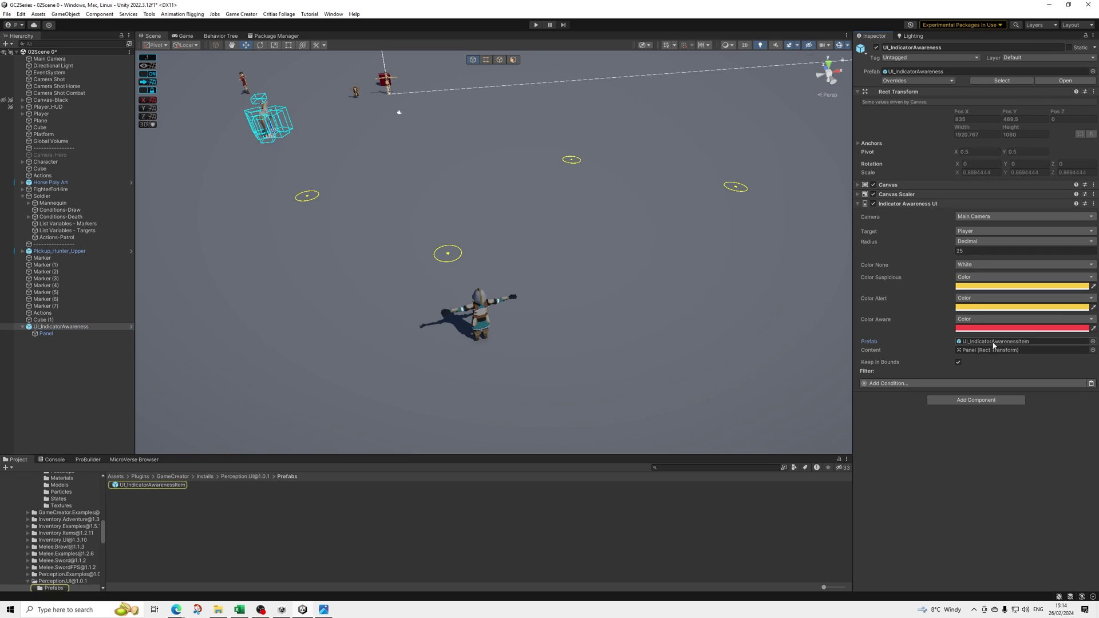
{"action": "double_click", "coordinate": [209, 484]}
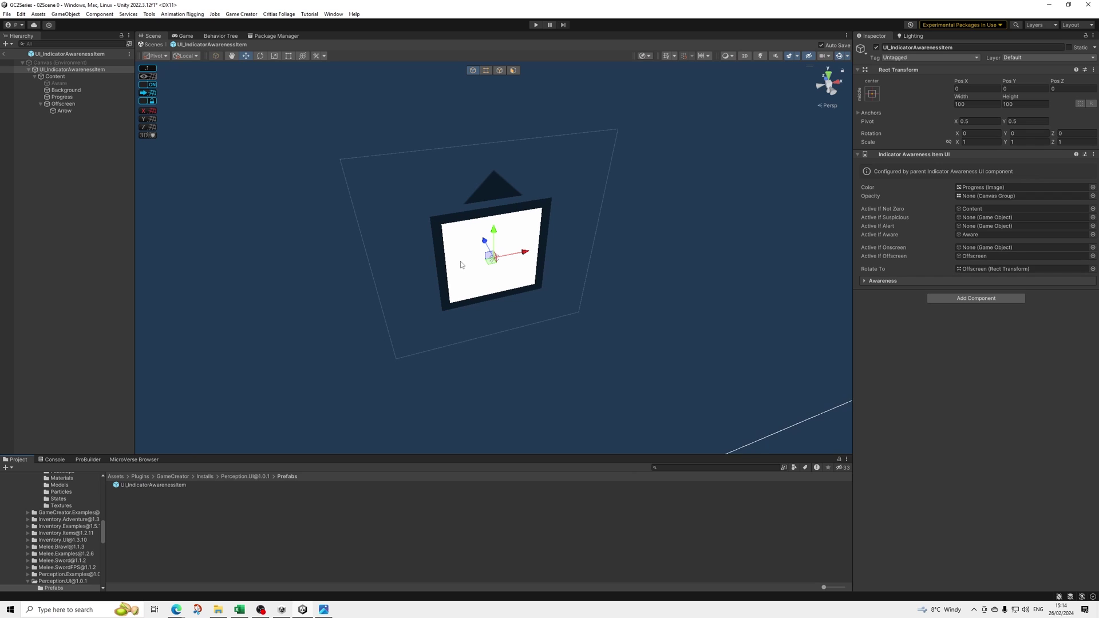
{"action": "left_click_drag", "start_coordinate": [407, 228], "coordinate": [769, 176], "text": "alt"}
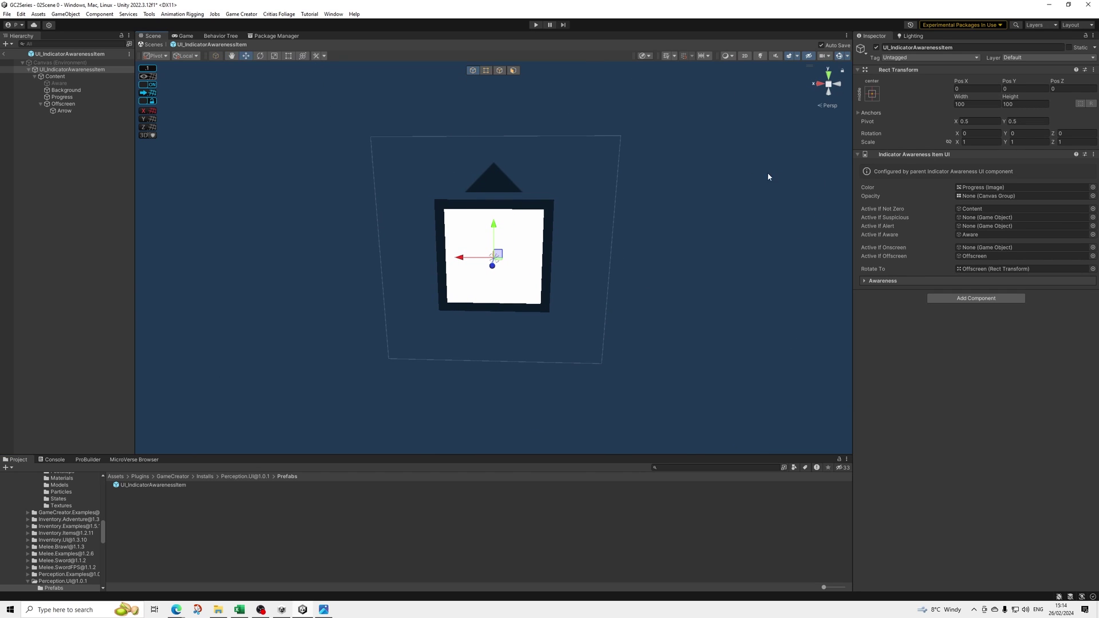
{"action": "left_click", "coordinate": [56, 76]}
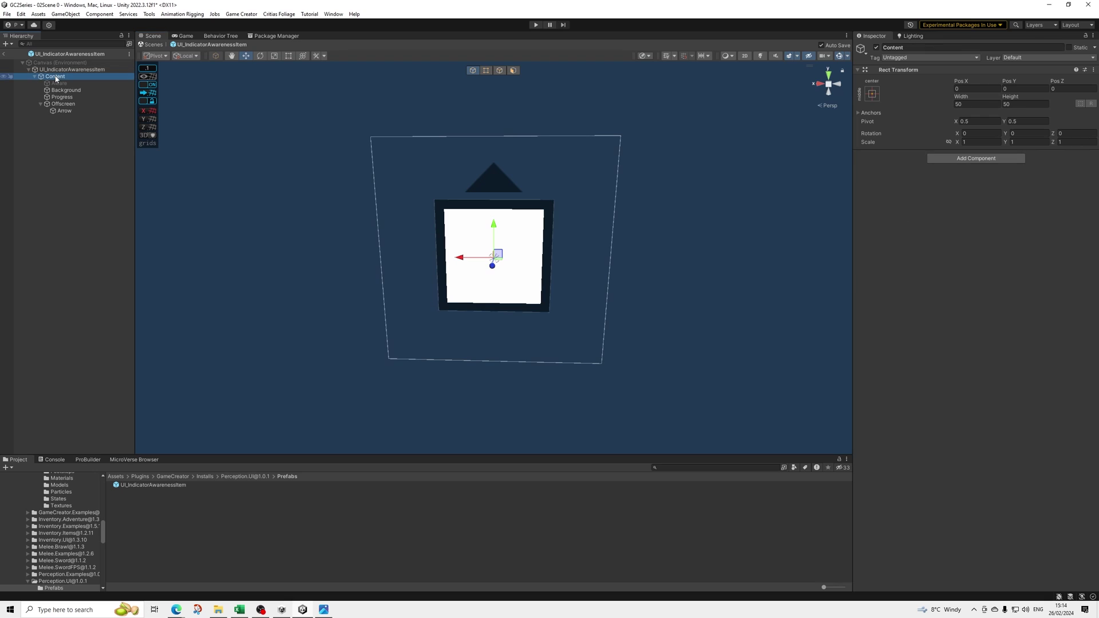
{"action": "left_click", "coordinate": [67, 91]}
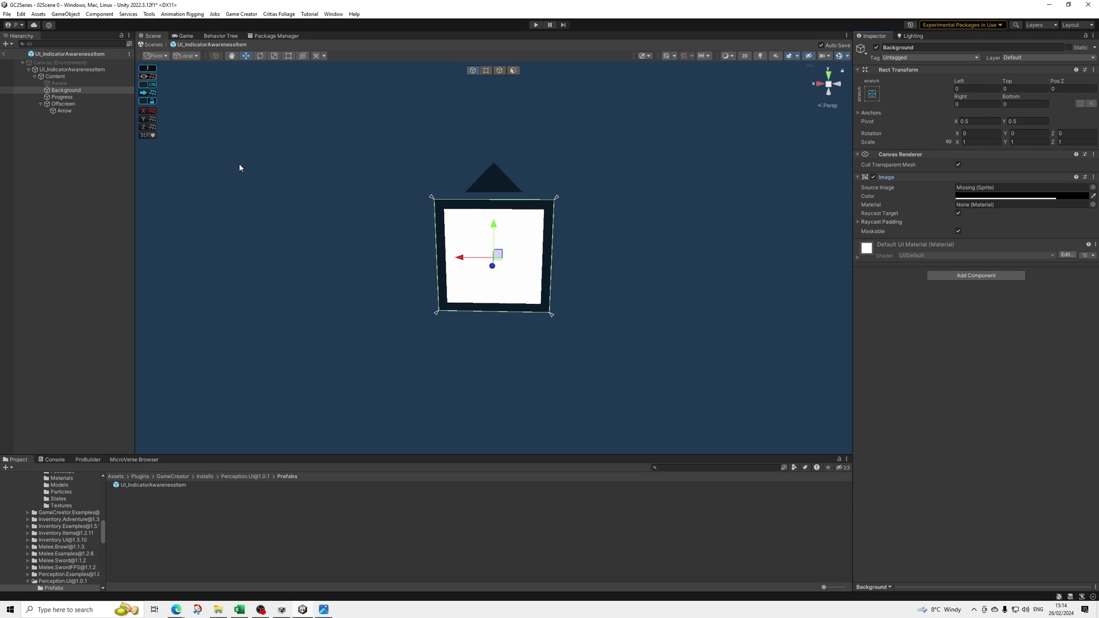
{"action": "left_click", "coordinate": [64, 99]}
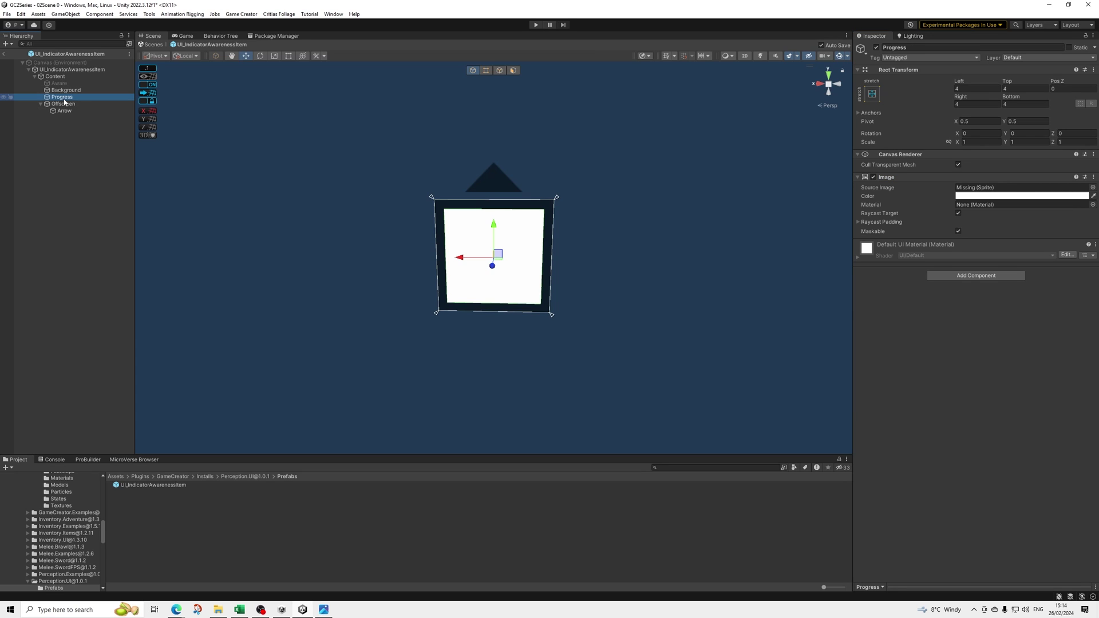
{"action": "left_click", "coordinate": [4, 54]}
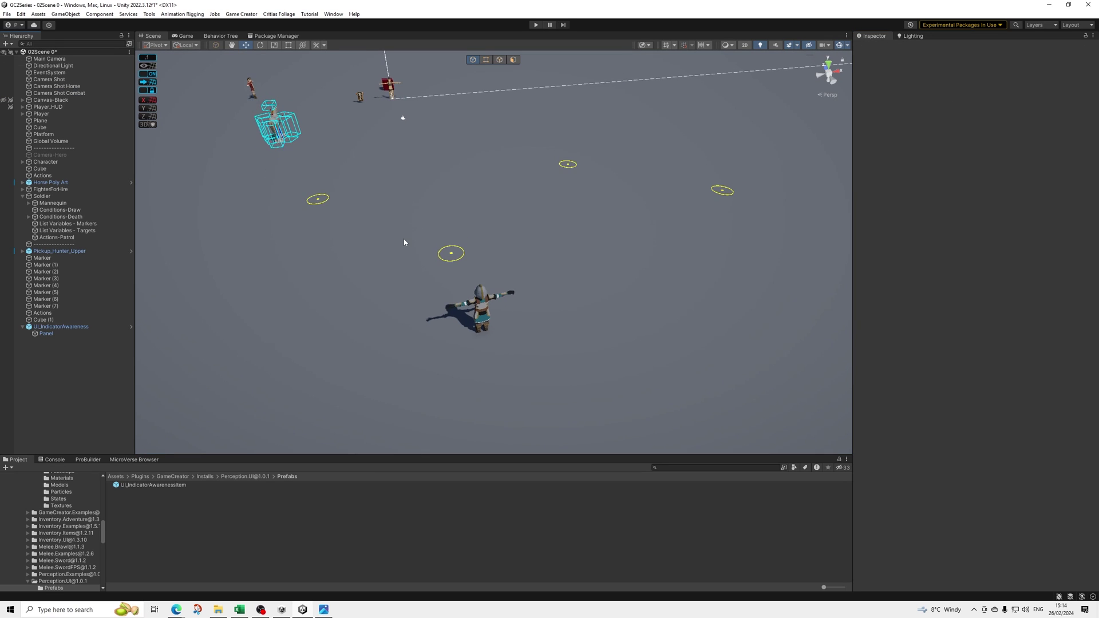
- Orbit, pan and zoom the Scene view to frame the soldier and its ring of patrol markers
{"action": "scroll", "coordinate": [392, 247], "scroll_direction": "down", "scroll_amount": 2}
{"action": "middle_click_drag", "start_coordinate": [392, 247], "coordinate": [451, 254]}
{"action": "left_click_drag", "start_coordinate": [451, 254], "coordinate": [664, 220], "text": "alt"}
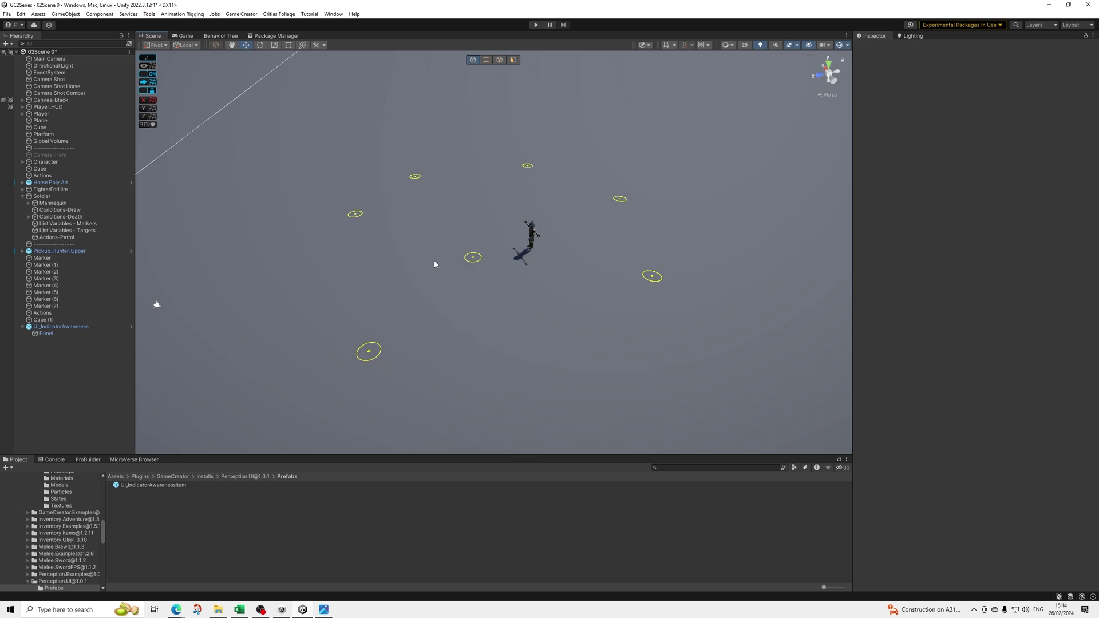
{"action": "middle_click_drag", "start_coordinate": [437, 262], "coordinate": [664, 164]}
{"action": "right_click_drag", "start_coordinate": [442, 237], "coordinate": [462, 249]}
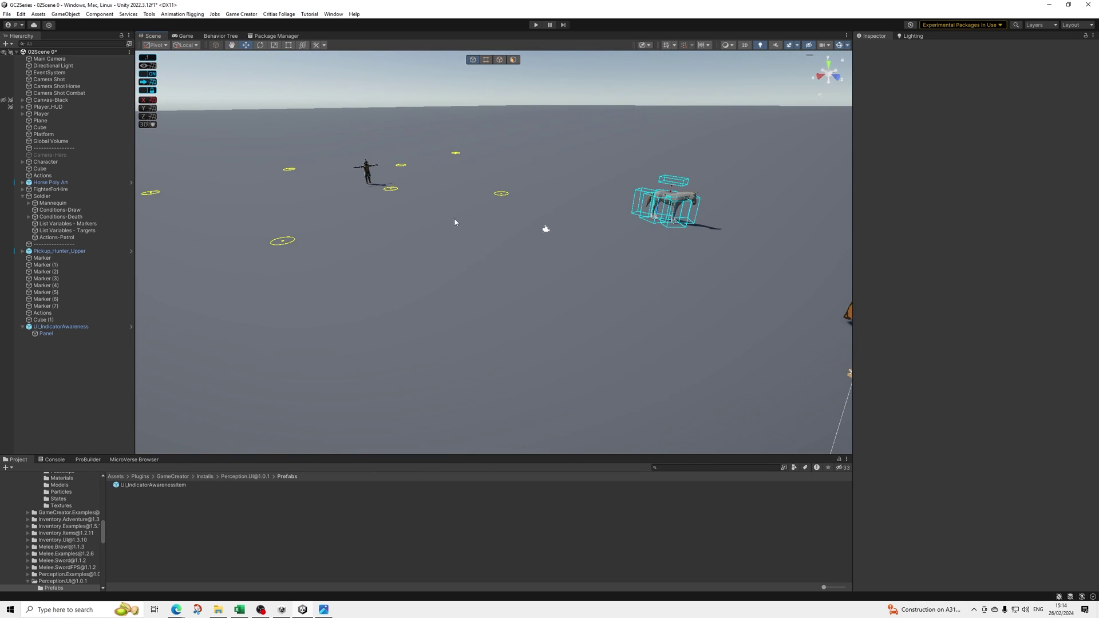
{"action": "middle_click_drag", "start_coordinate": [455, 222], "coordinate": [459, 265]}
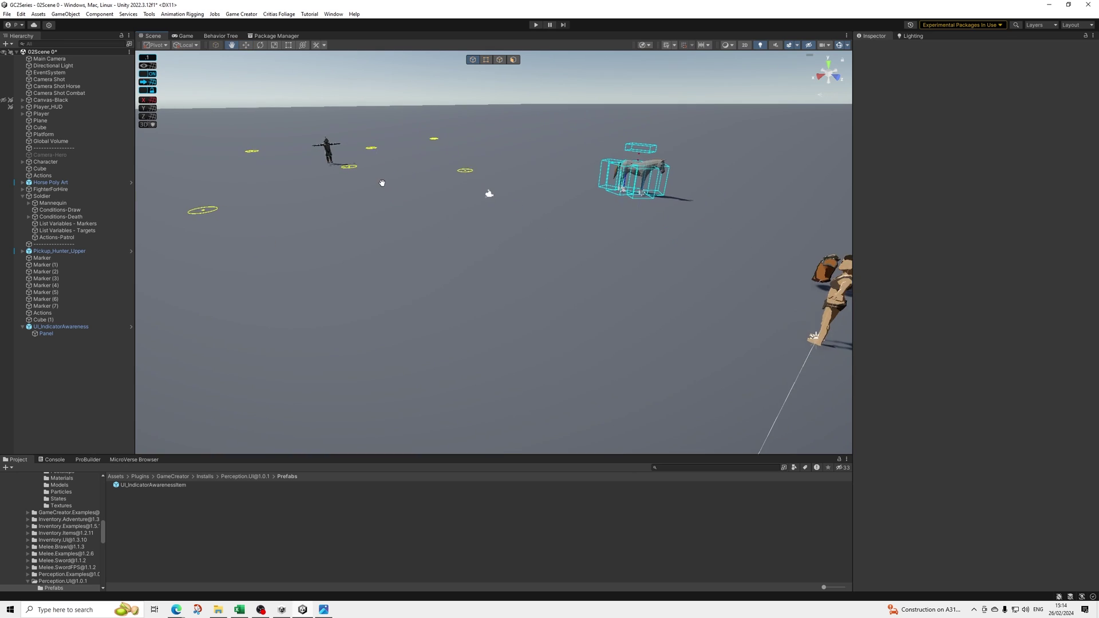
{"action": "scroll", "coordinate": [389, 190], "scroll_direction": "down", "scroll_amount": 3}
{"action": "scroll", "coordinate": [391, 187], "scroll_direction": "up", "scroll_amount": 2}
{"action": "scroll", "coordinate": [359, 182], "scroll_direction": "up", "scroll_amount": 1}
{"action": "scroll", "coordinate": [408, 236], "scroll_direction": "up", "scroll_amount": 3}
{"action": "scroll", "coordinate": [457, 263], "scroll_direction": "up", "scroll_amount": 3}
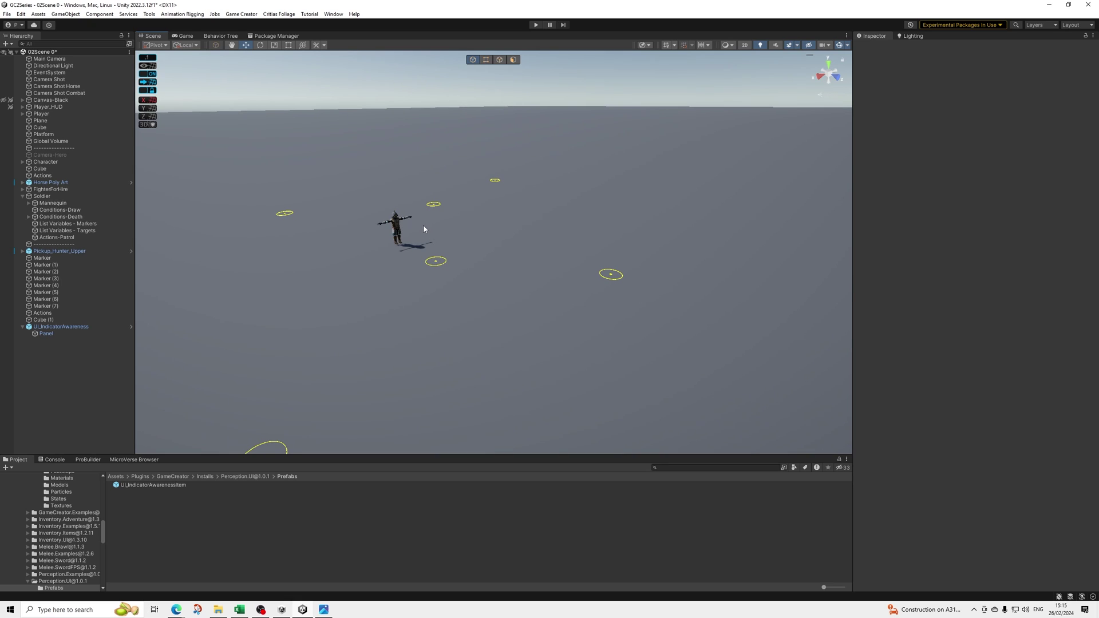
{"action": "left_click", "coordinate": [535, 25]}
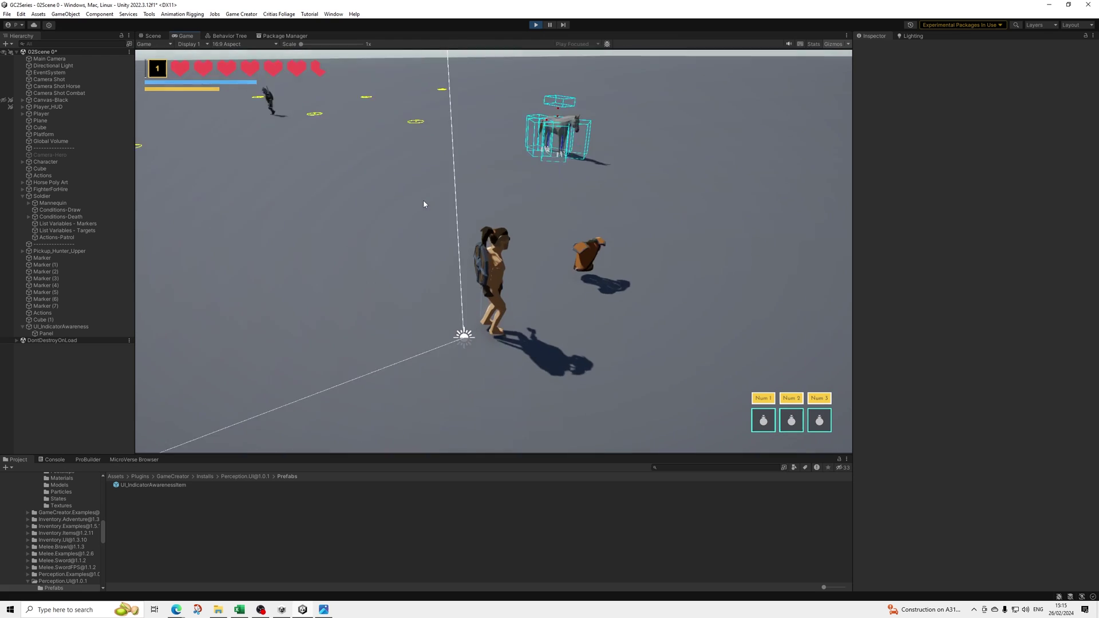
{"action": "key", "text": "w"}
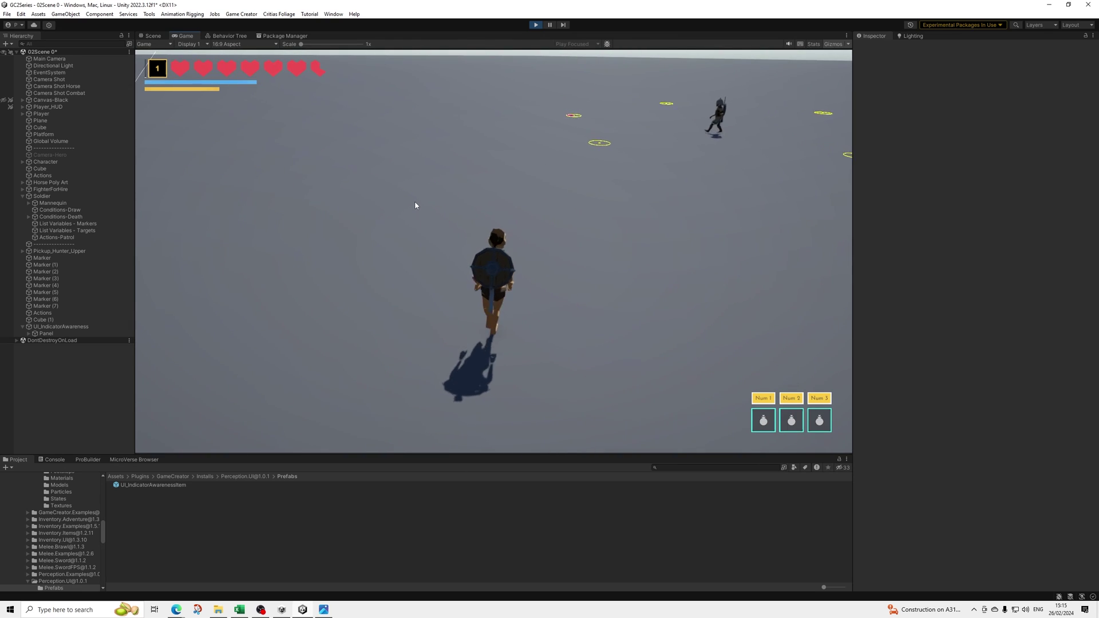
{"action": "key", "text": "d"}
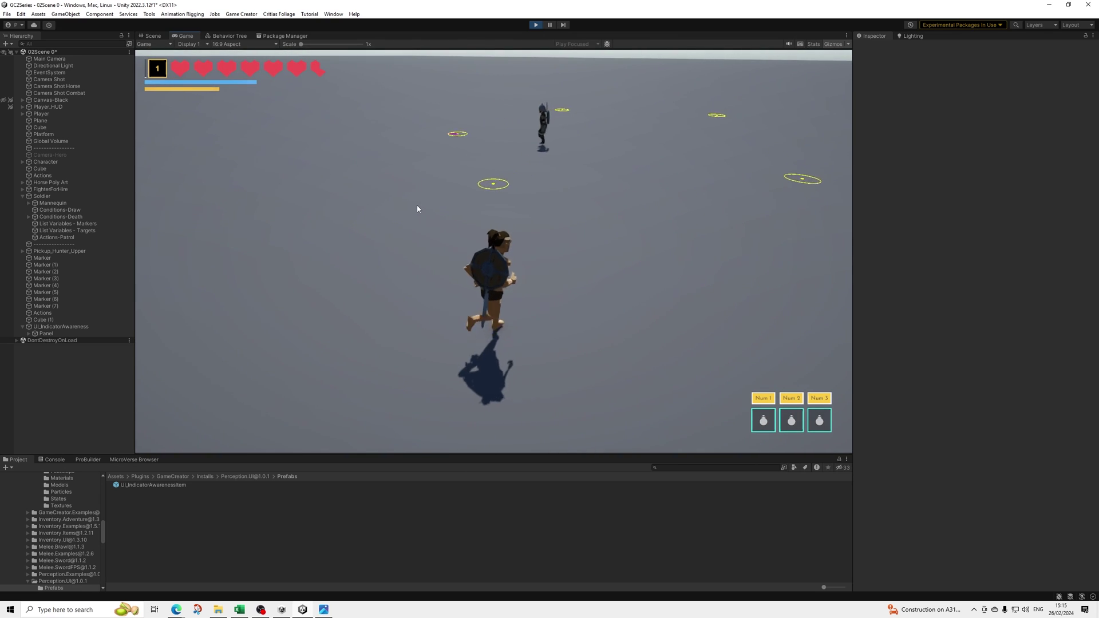
{"action": "key", "text": "w"}
{"action": "key", "text": "d"}
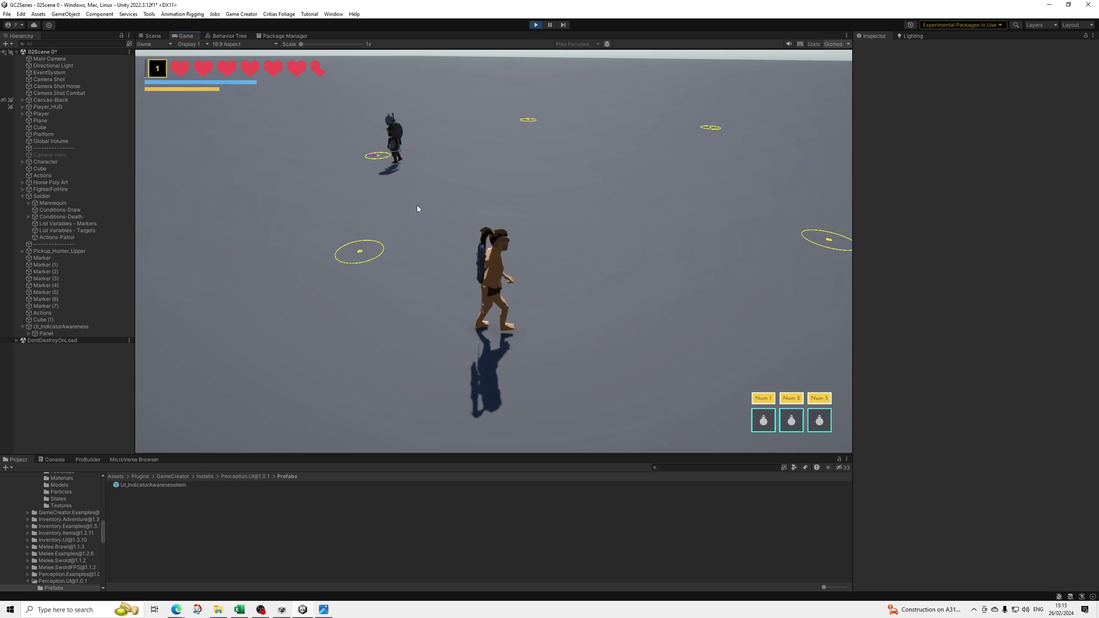
{"action": "key", "text": "w"}
{"action": "key", "text": "d"}
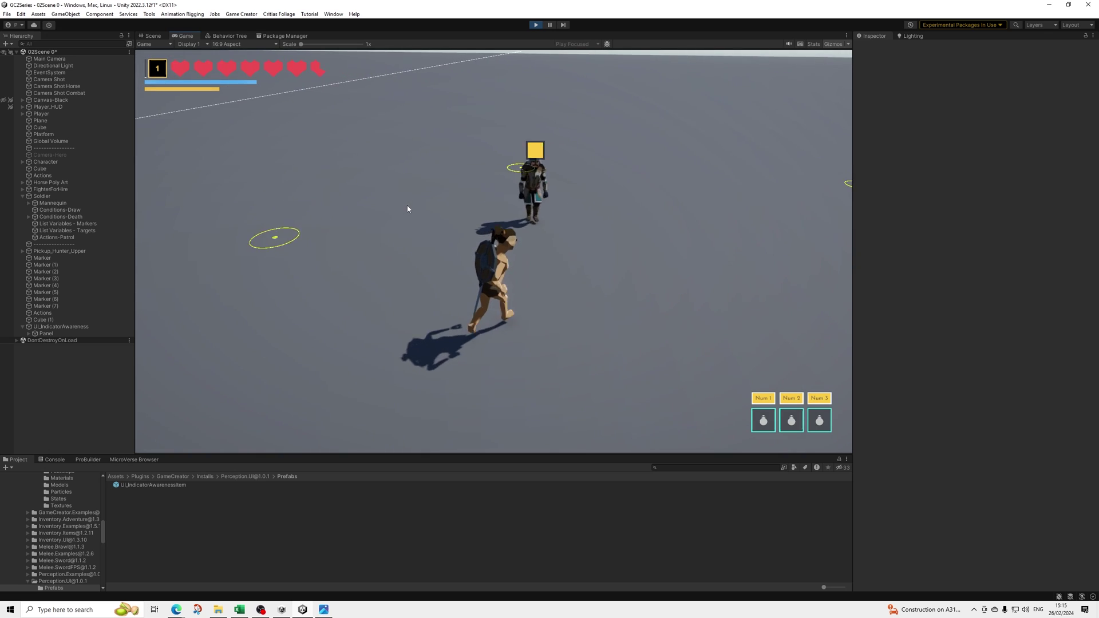
{"action": "key", "text": "a"}
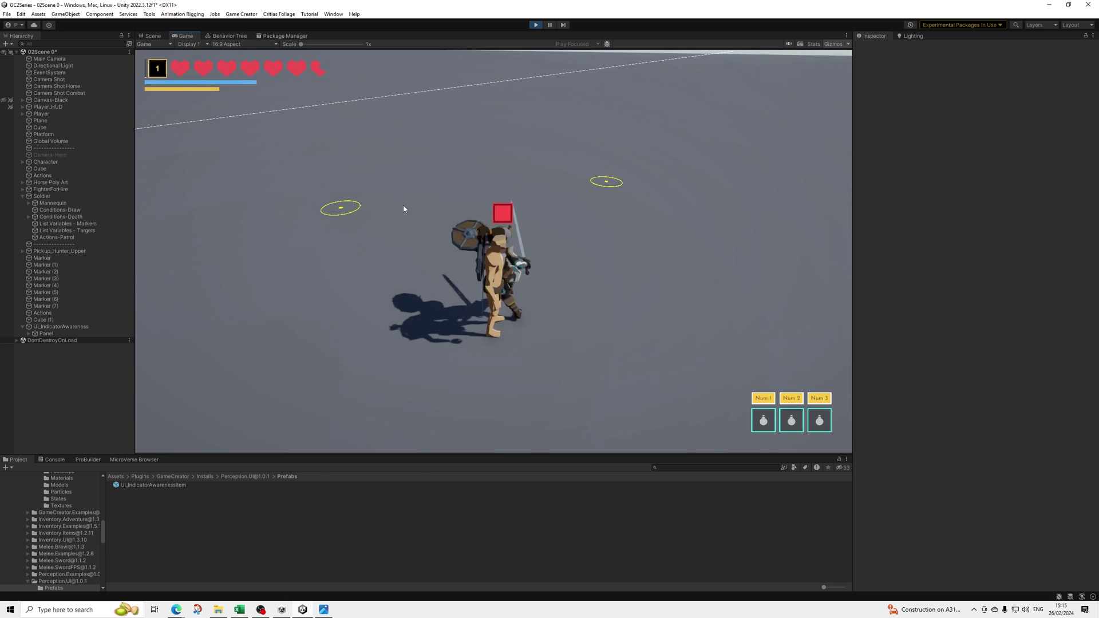
{"action": "right_click_drag", "start_coordinate": [403, 205], "coordinate": [388, 206]}
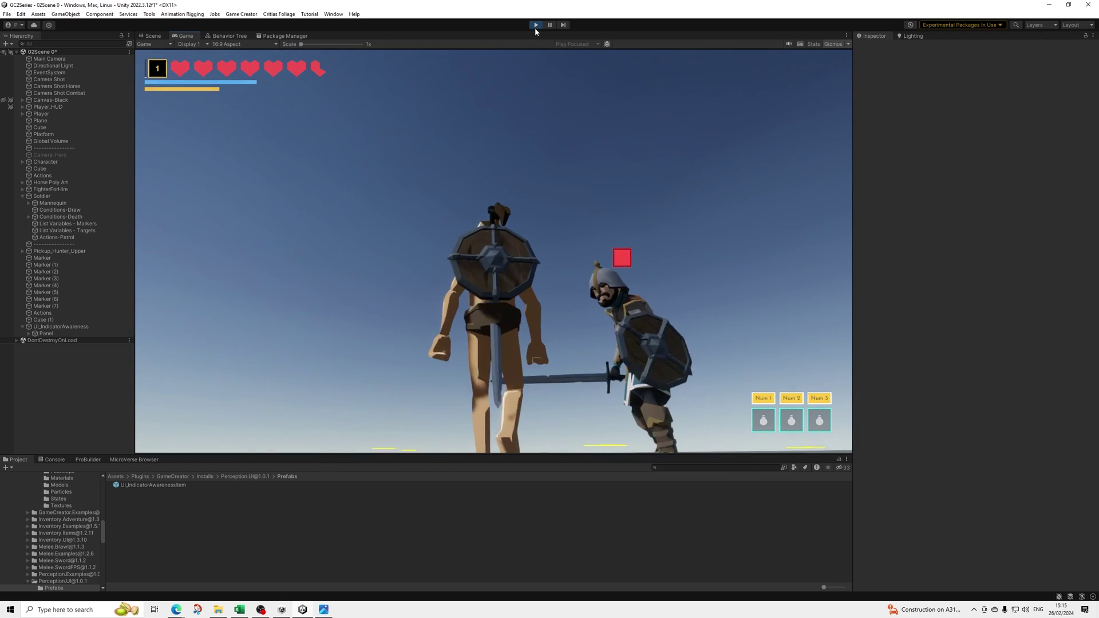
{"action": "left_click", "coordinate": [536, 25]}
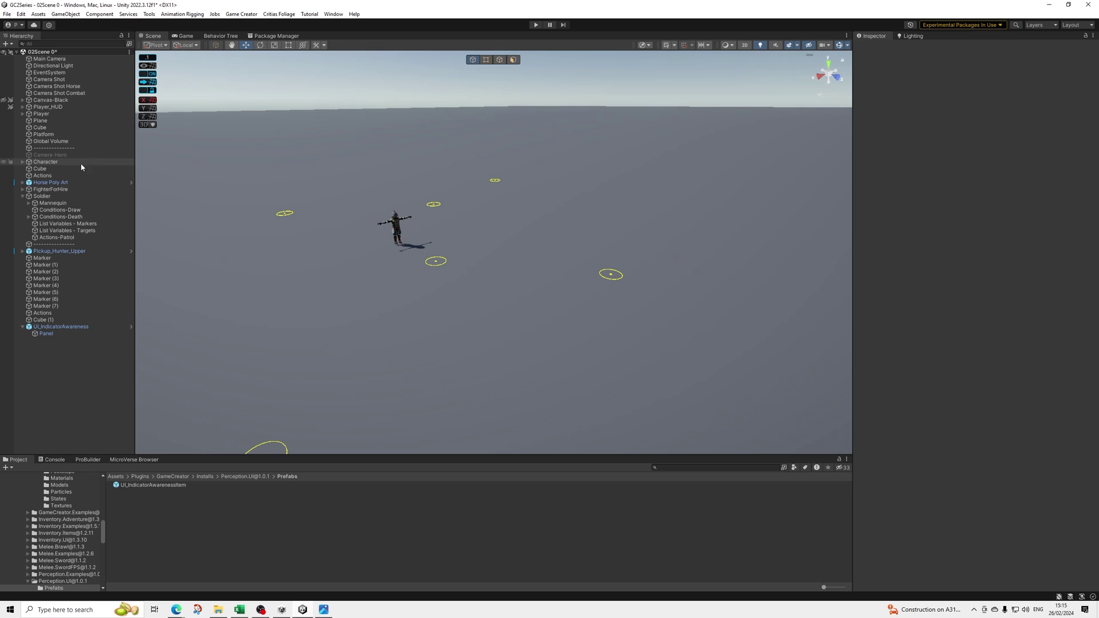
- Select the Player and expand its Character component settings
{"action": "left_click", "coordinate": [44, 198]}
{"action": "left_click", "coordinate": [41, 114]}
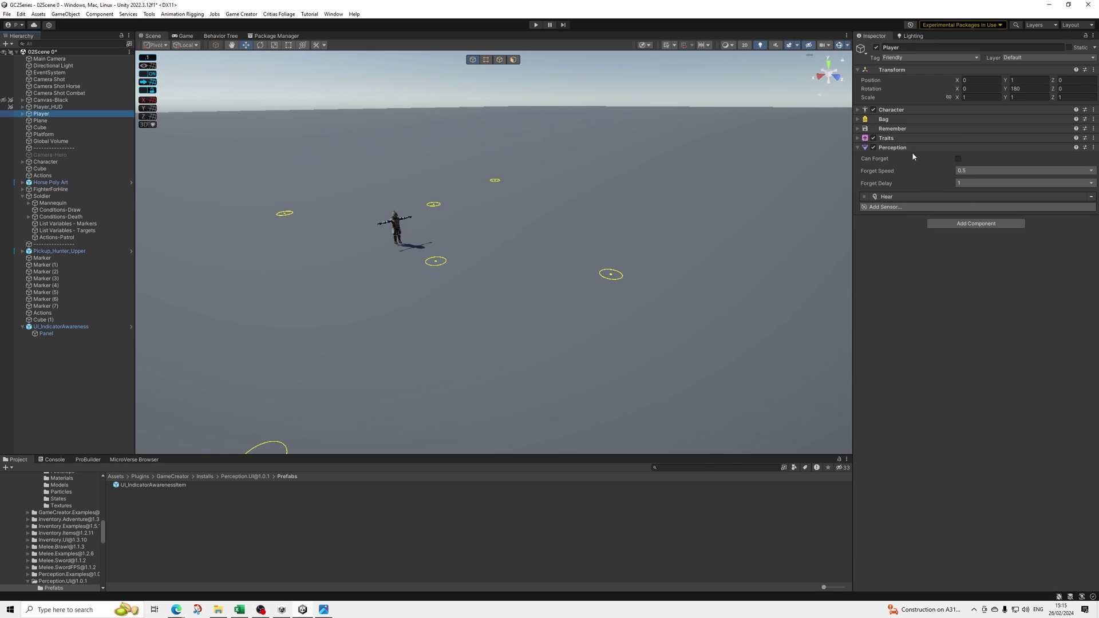
{"action": "left_click", "coordinate": [891, 139]}
{"action": "left_click", "coordinate": [891, 139]}
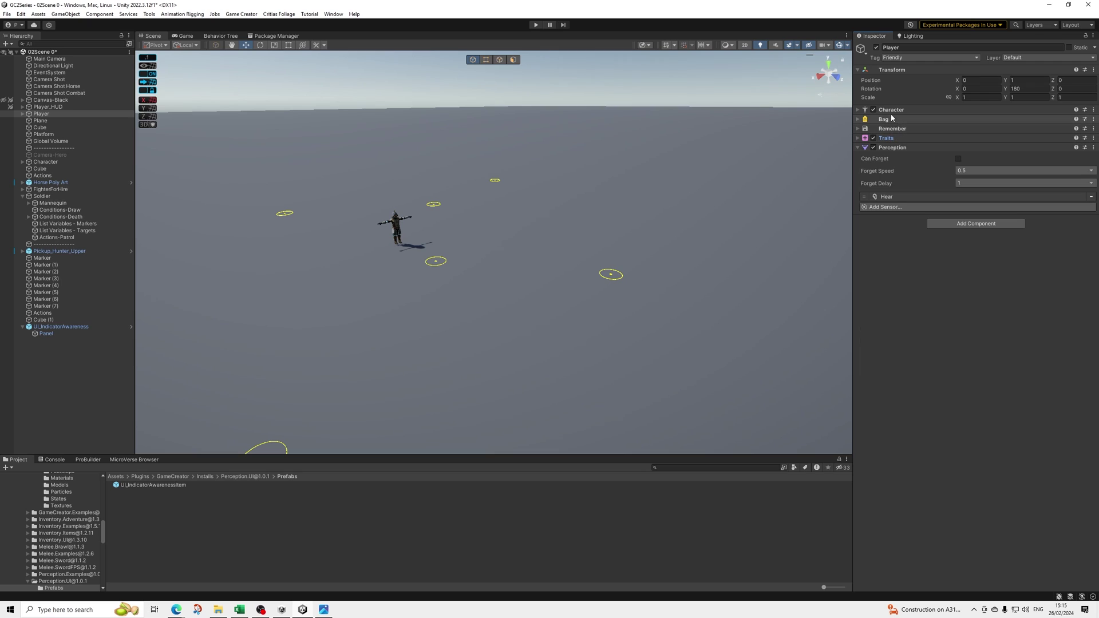
{"action": "left_click", "coordinate": [891, 110]}
{"action": "scroll", "coordinate": [988, 508], "scroll_direction": "down", "scroll_amount": 3}
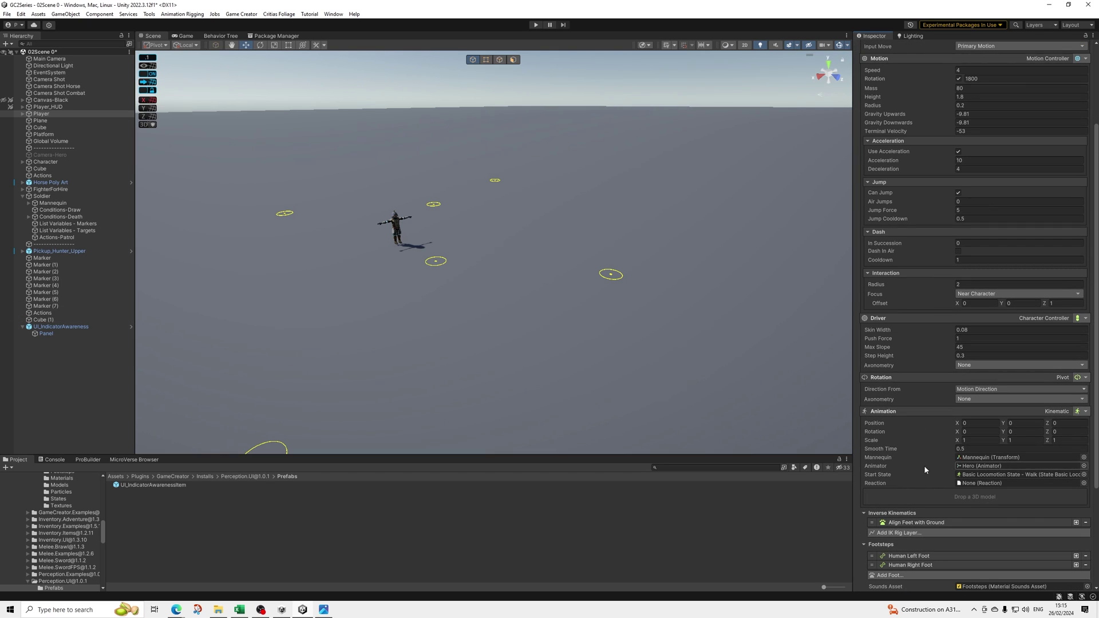
{"action": "scroll", "coordinate": [38, 532], "scroll_direction": "up", "scroll_amount": 3}
{"action": "scroll", "coordinate": [39, 533], "scroll_direction": "up", "scroll_amount": 15}
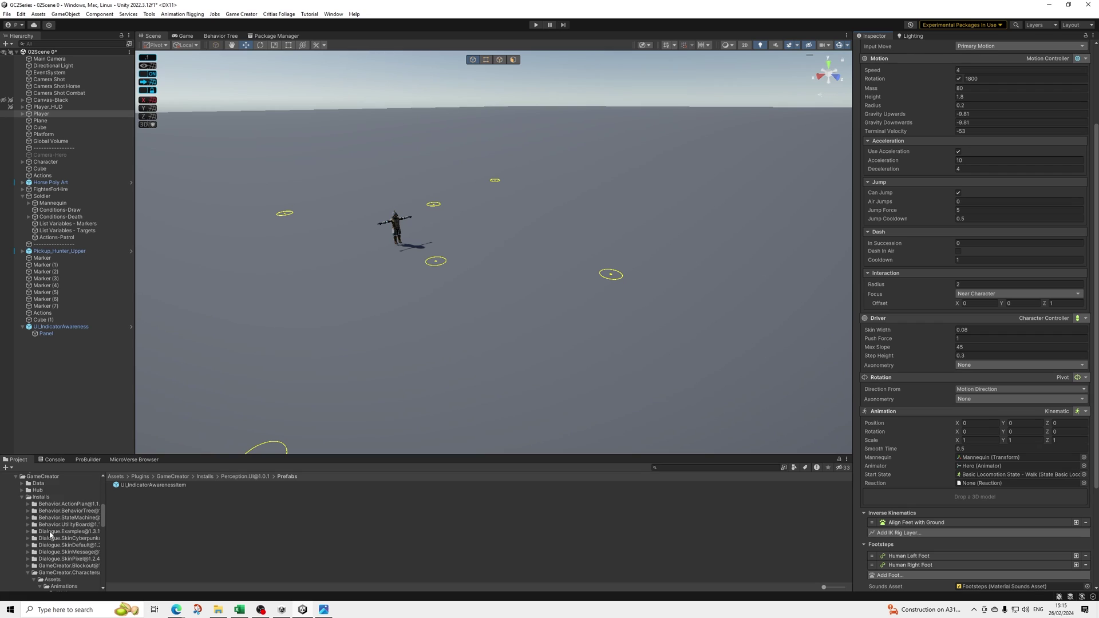
{"action": "scroll", "coordinate": [28, 539], "scroll_direction": "up", "scroll_amount": 3}
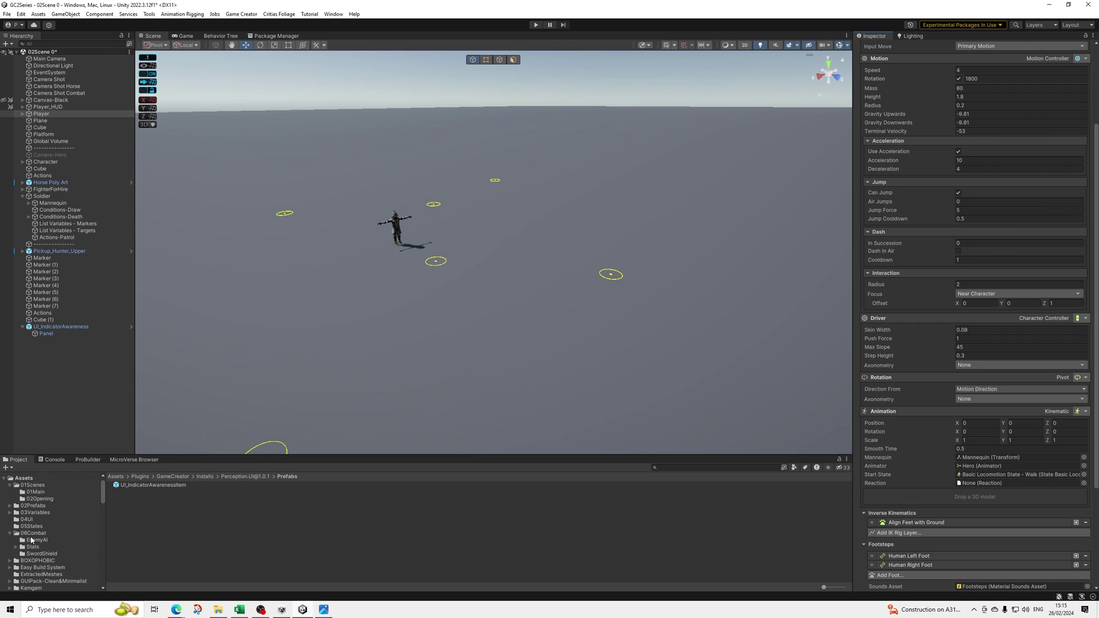
- Assign SS-SelfHitReaction from Assets/06Combat/SwordShield as the Player's animation Reaction
{"action": "left_click", "coordinate": [39, 554]}
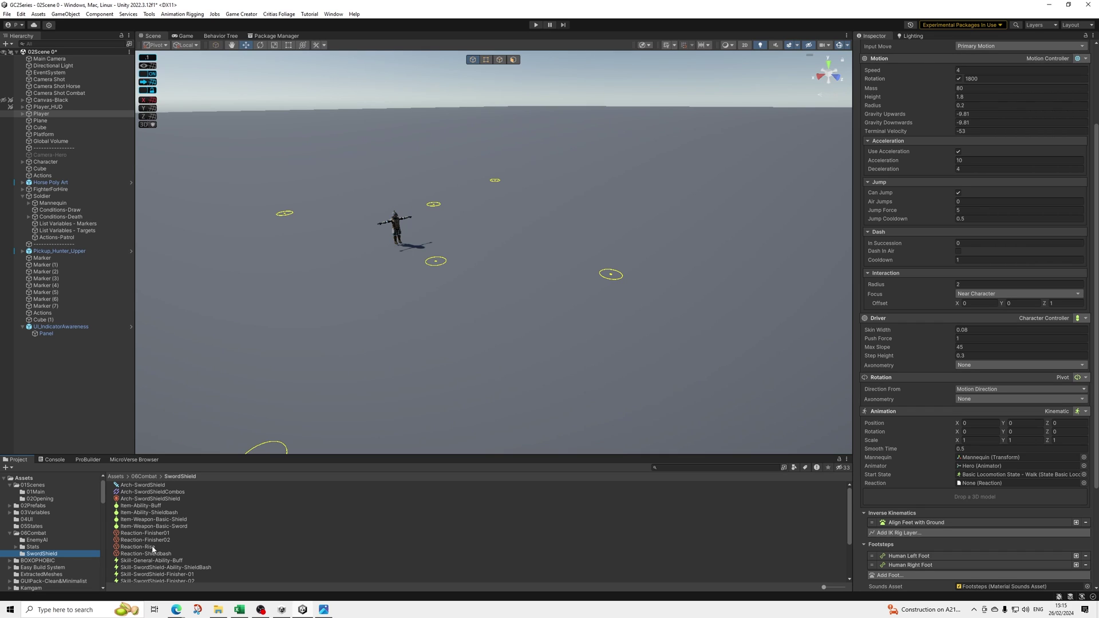
{"action": "scroll", "coordinate": [130, 541], "scroll_direction": "down", "scroll_amount": 2}
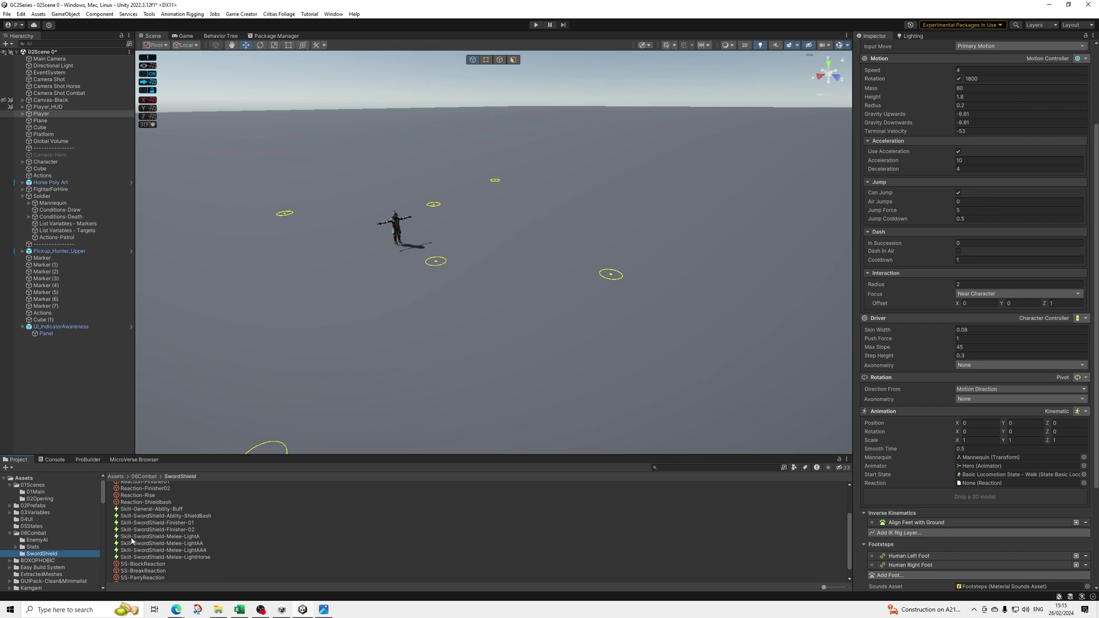
{"action": "scroll", "coordinate": [137, 547], "scroll_direction": "down", "scroll_amount": 2}
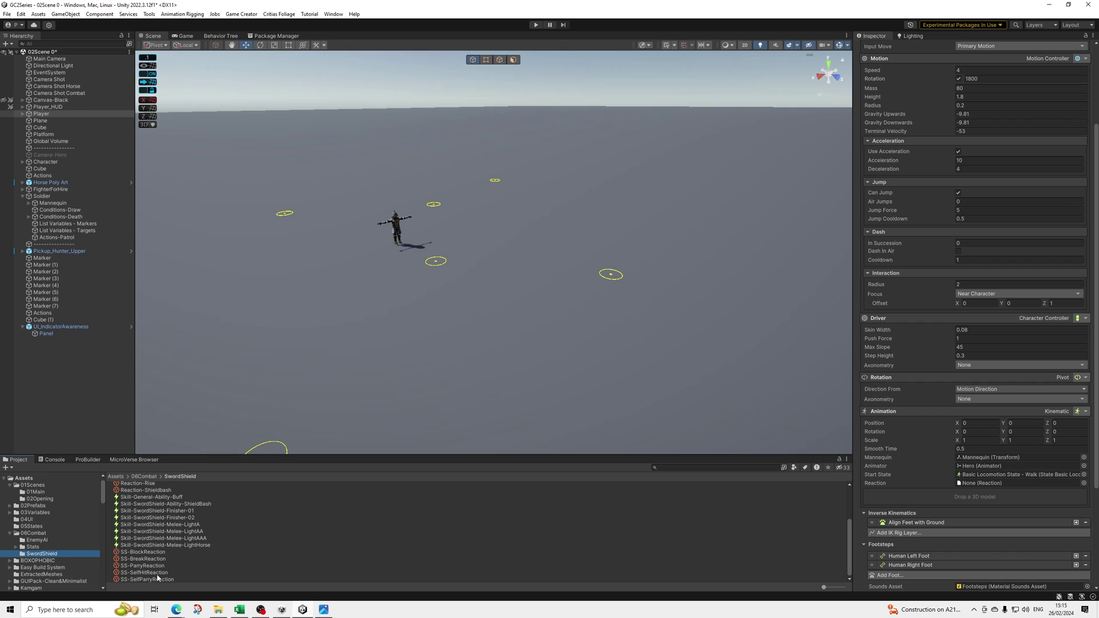
{"action": "left_click_drag", "start_coordinate": [158, 578], "coordinate": [973, 483]}
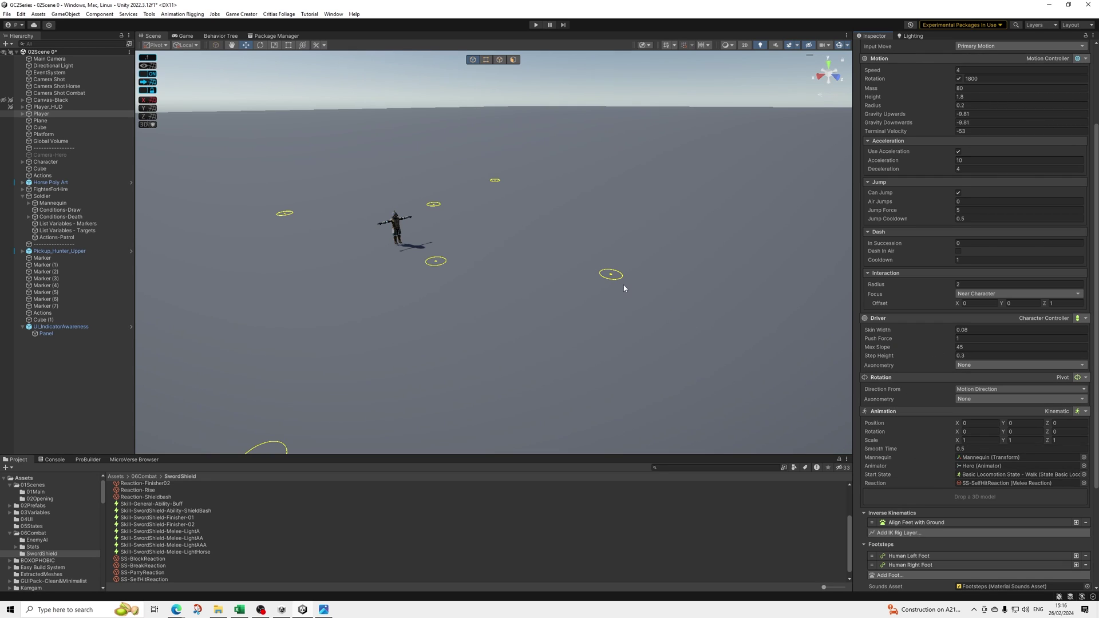
{"action": "middle_click_drag", "start_coordinate": [404, 226], "coordinate": [472, 286]}
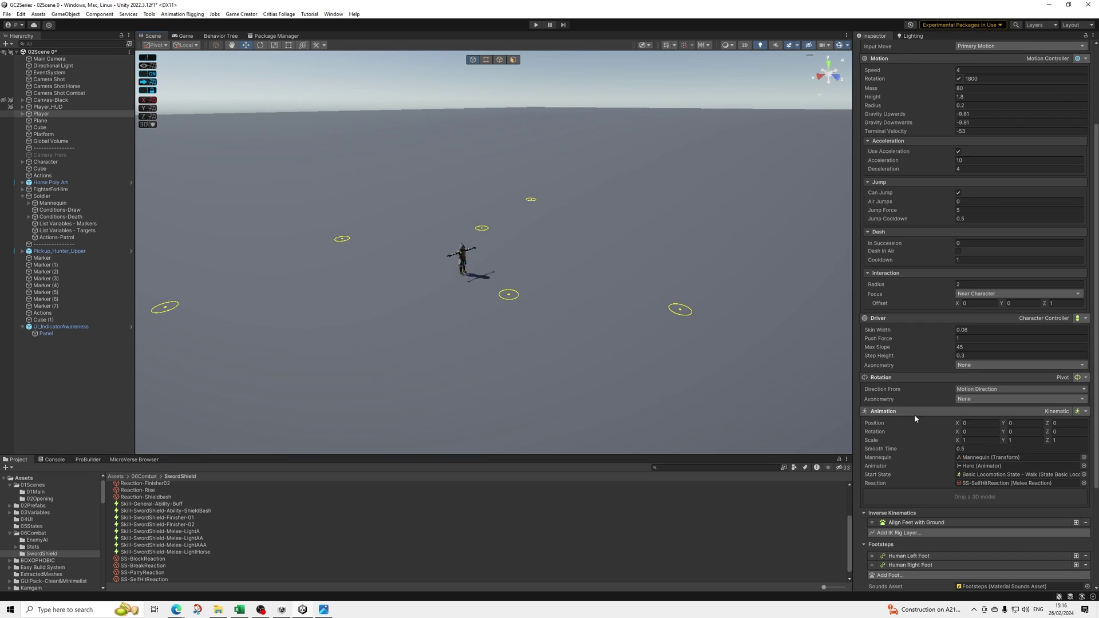
{"action": "scroll", "coordinate": [925, 476], "scroll_direction": "down", "scroll_amount": 3}
{"action": "scroll", "coordinate": [925, 476], "scroll_direction": "down", "scroll_amount": 3}
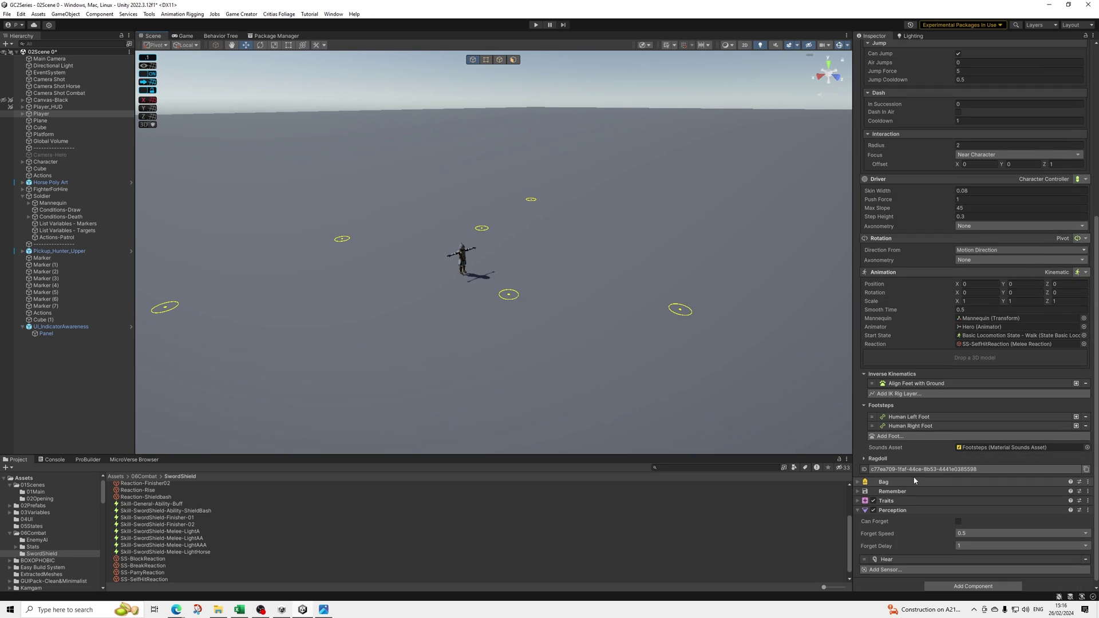
{"action": "left_click", "coordinate": [905, 505]}
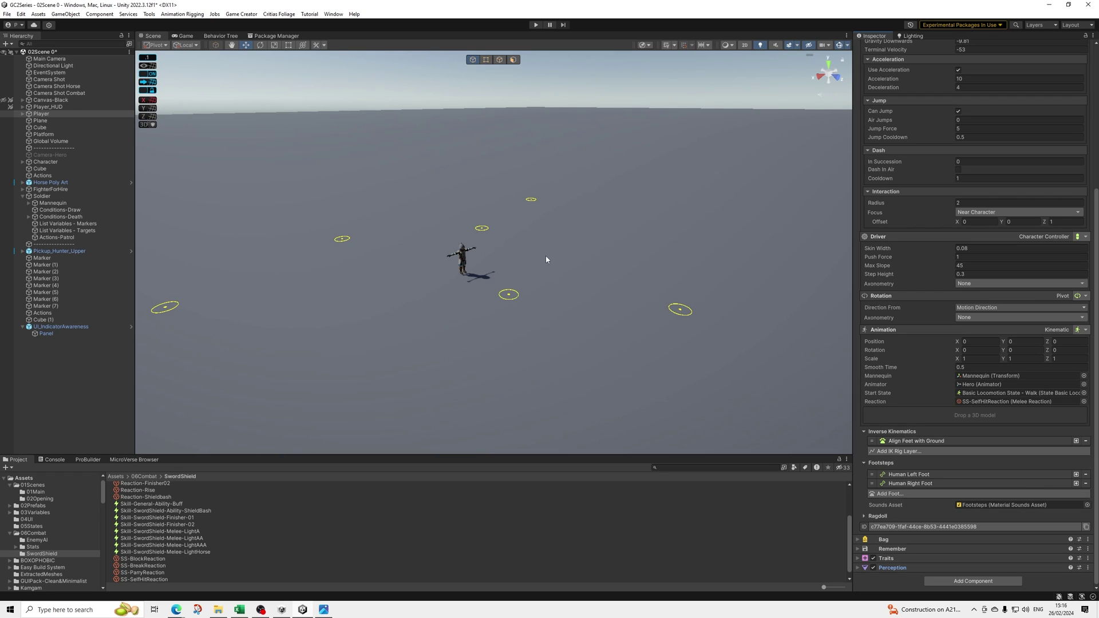
{"action": "middle_click_drag", "start_coordinate": [473, 273], "coordinate": [493, 288]}
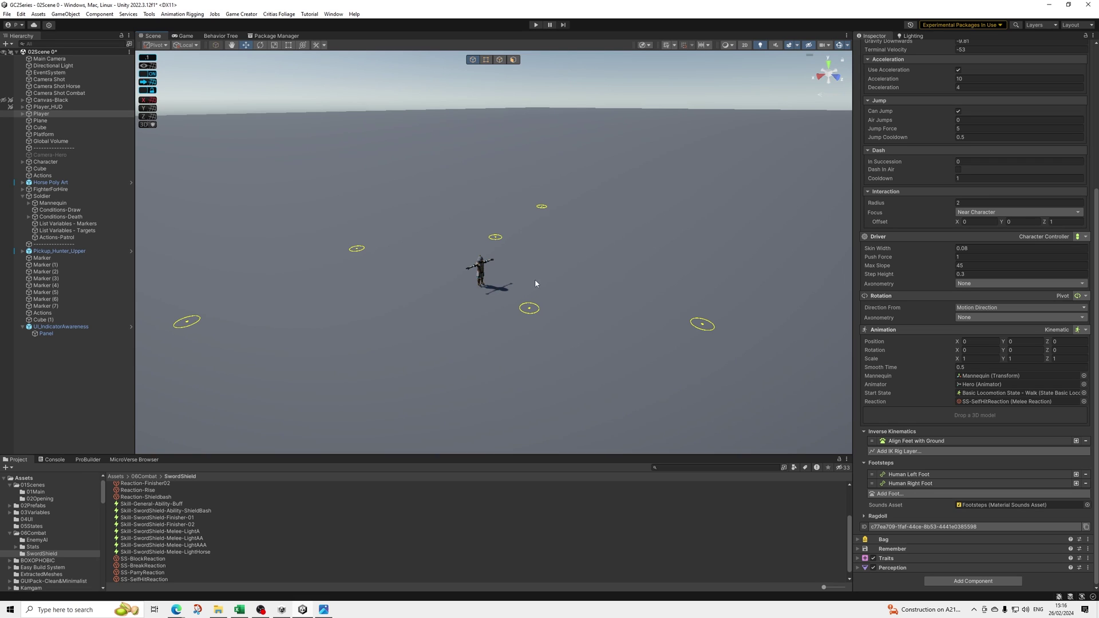
{"action": "middle_click_drag", "start_coordinate": [506, 283], "coordinate": [526, 282]}
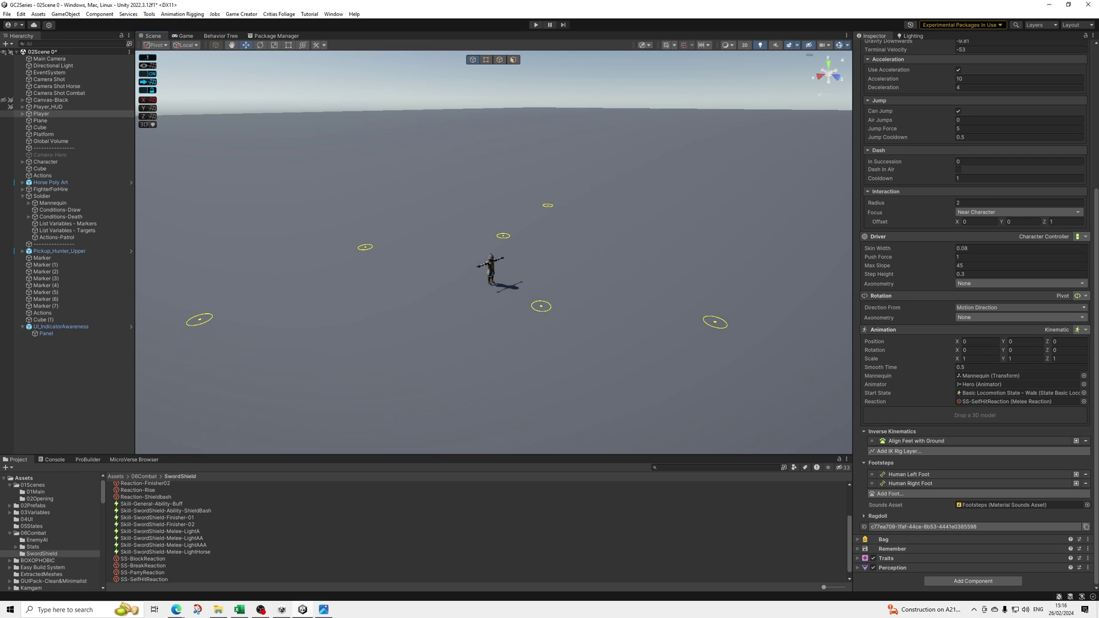